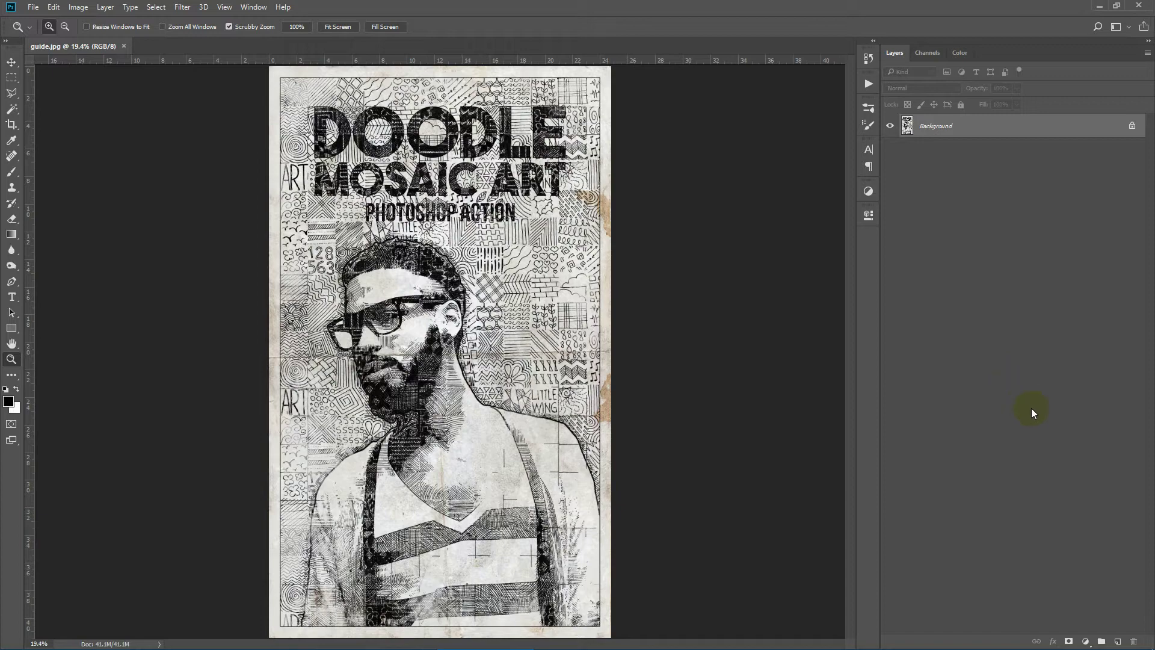
Switch to the test folder, open 1.jpg and compare the man's photo, its painted mask and the doodle results through 5.jpg
left_click(308, 636)
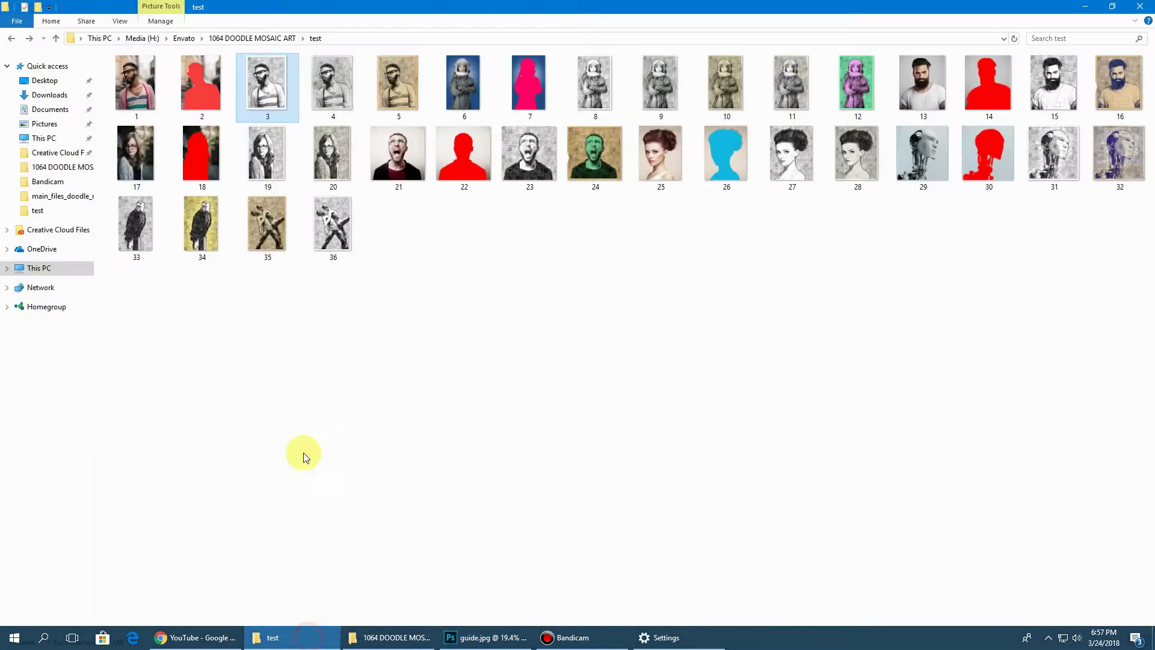
double_click(135, 83)
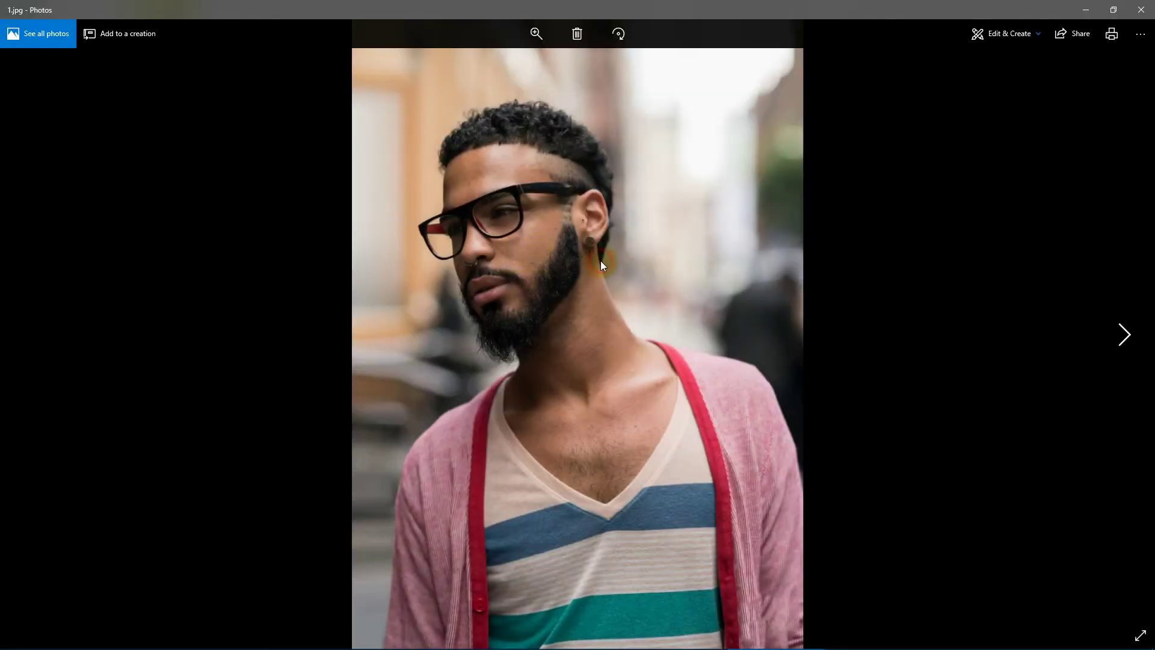
left_click(1111, 344)
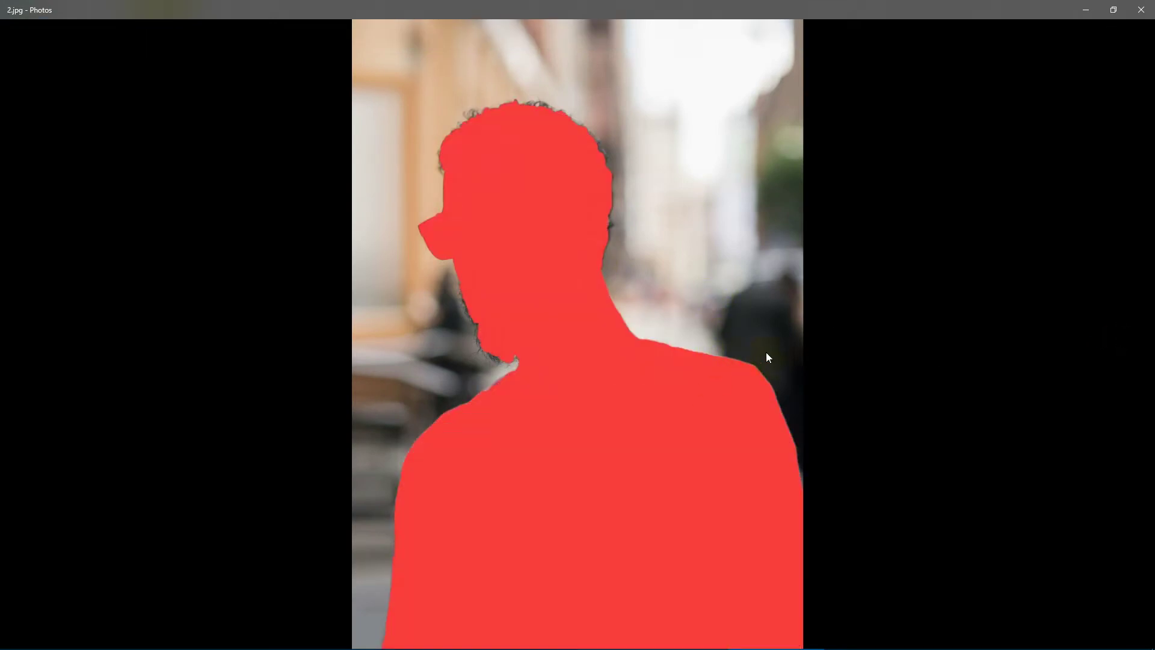
key("Right")
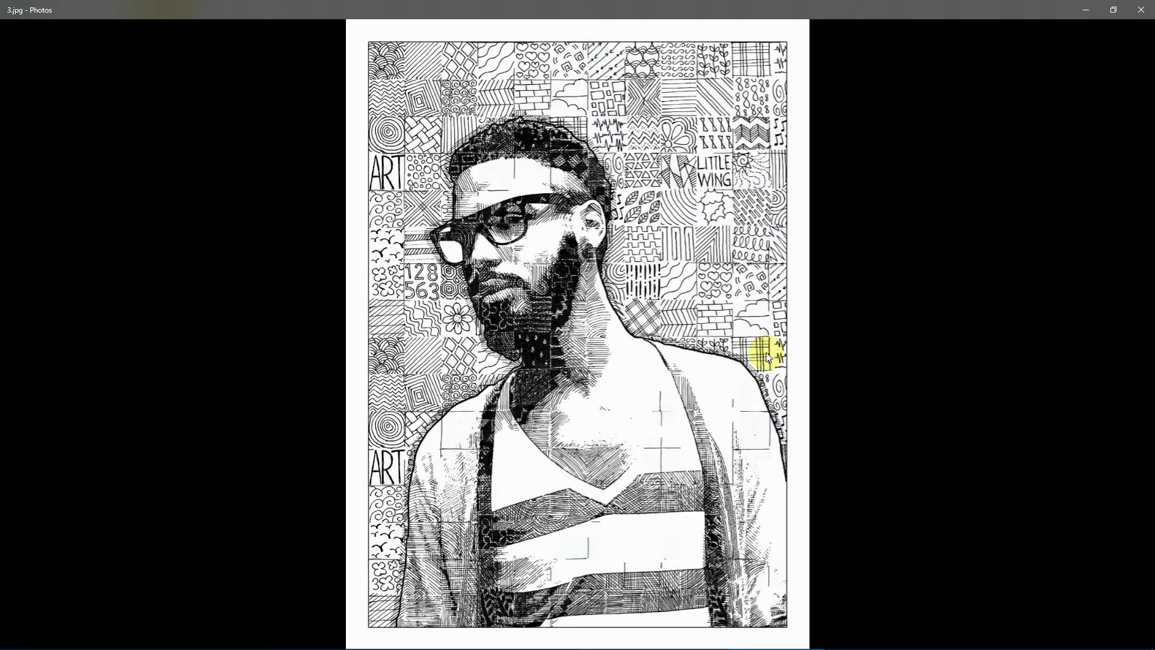
key("Right")
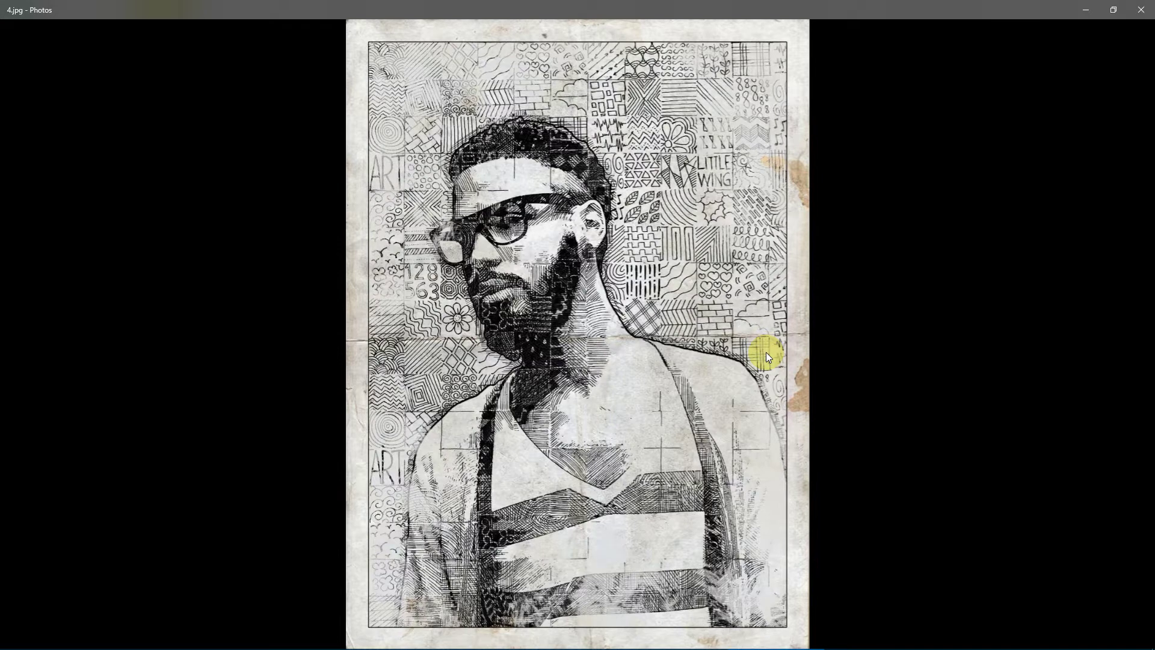
key("Right")
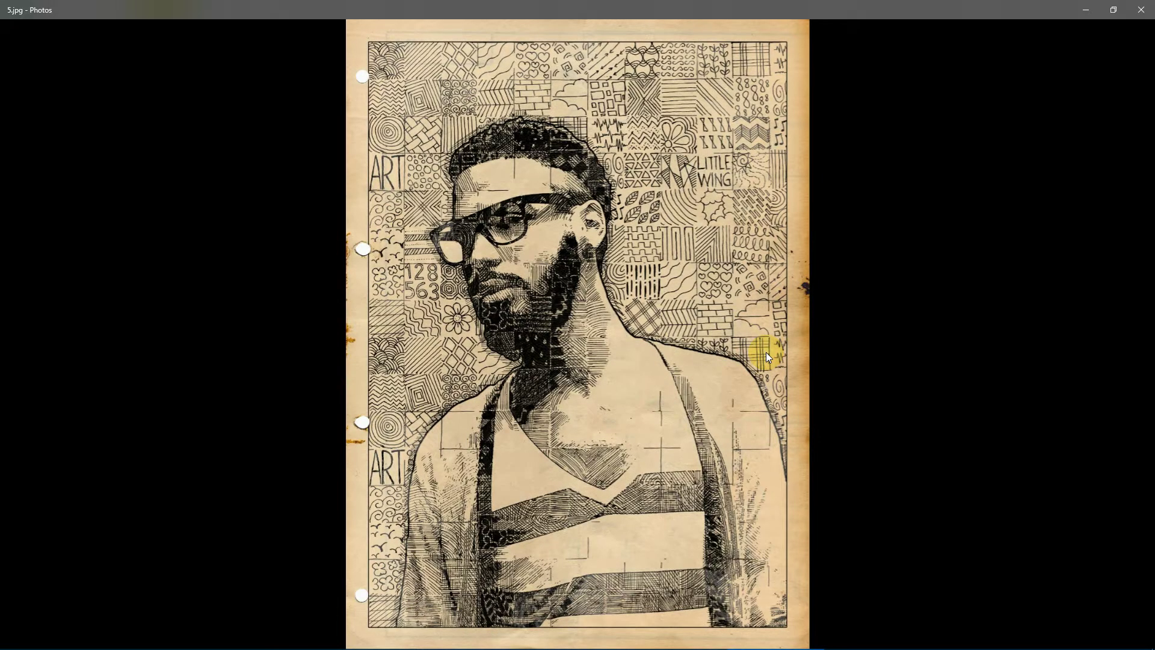
View the astronaut example from 6.jpg to 12.jpg, comparing the original, its mask and the colour and paper variations
key("Right")
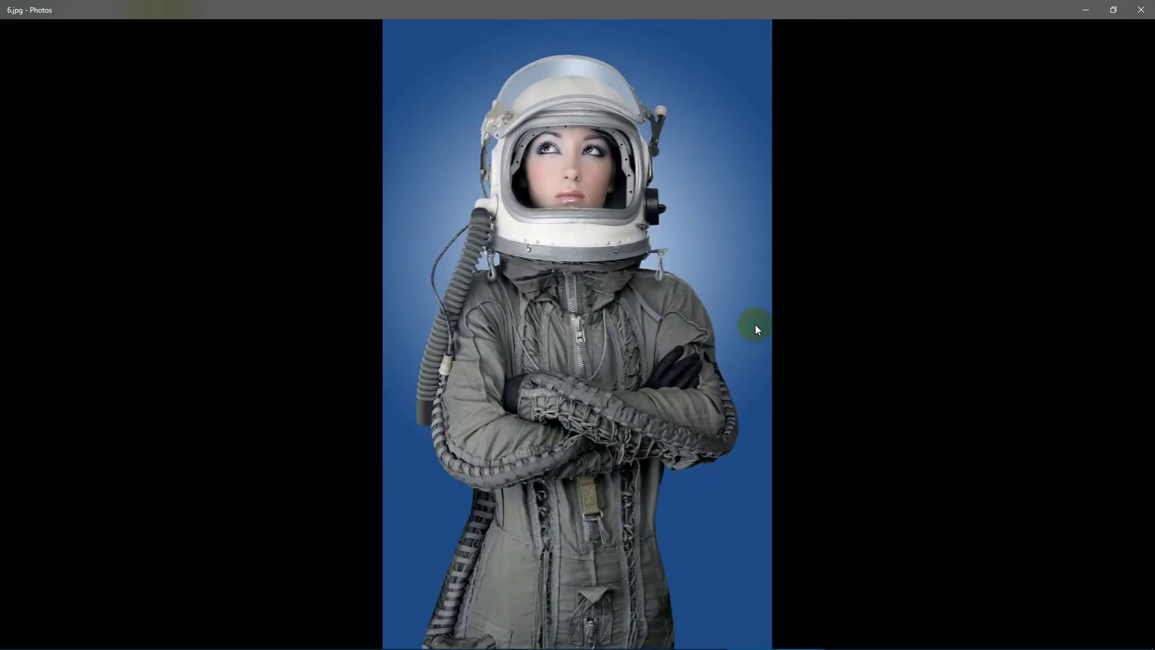
left_click(755, 325)
key("Right")
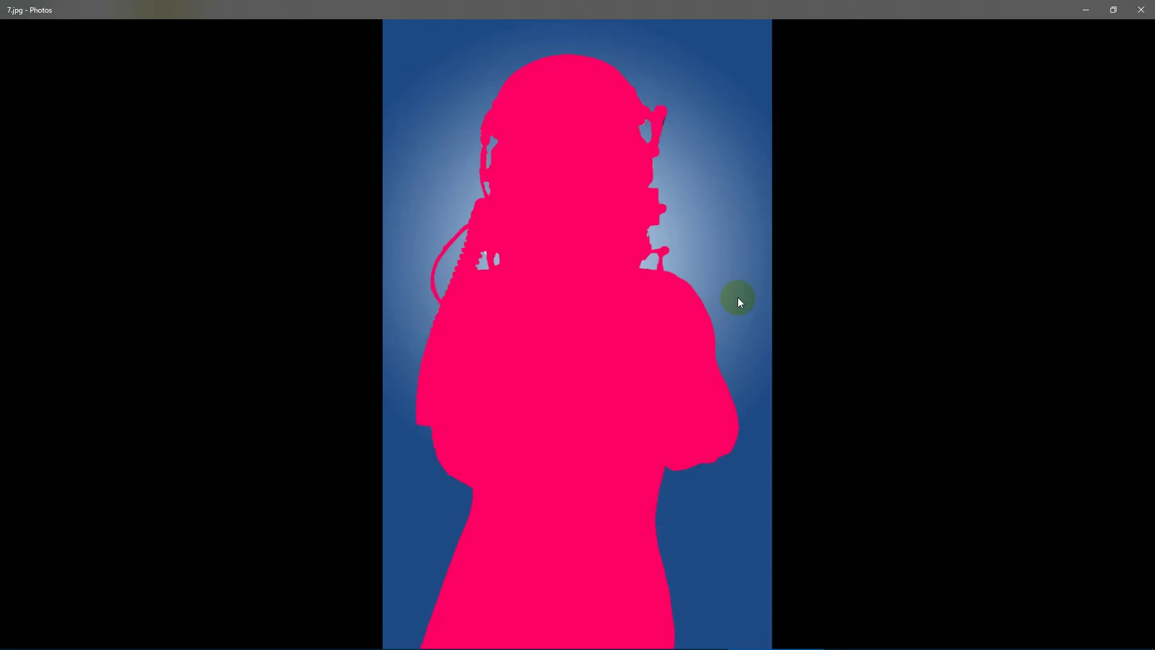
key("Right")
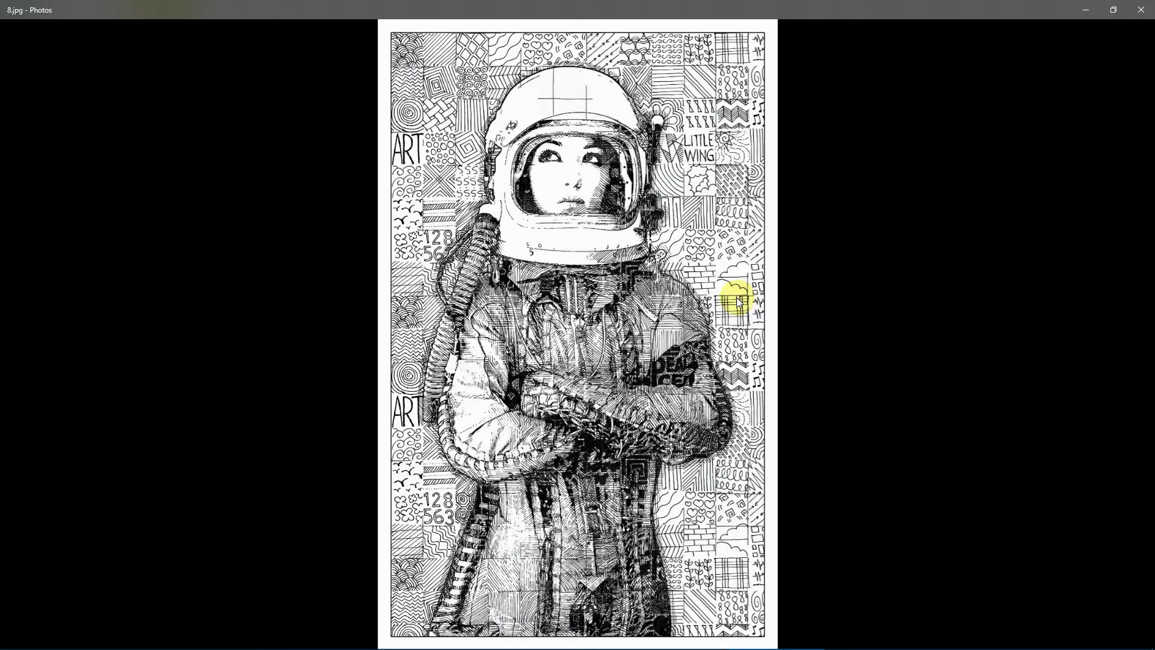
key("Right")
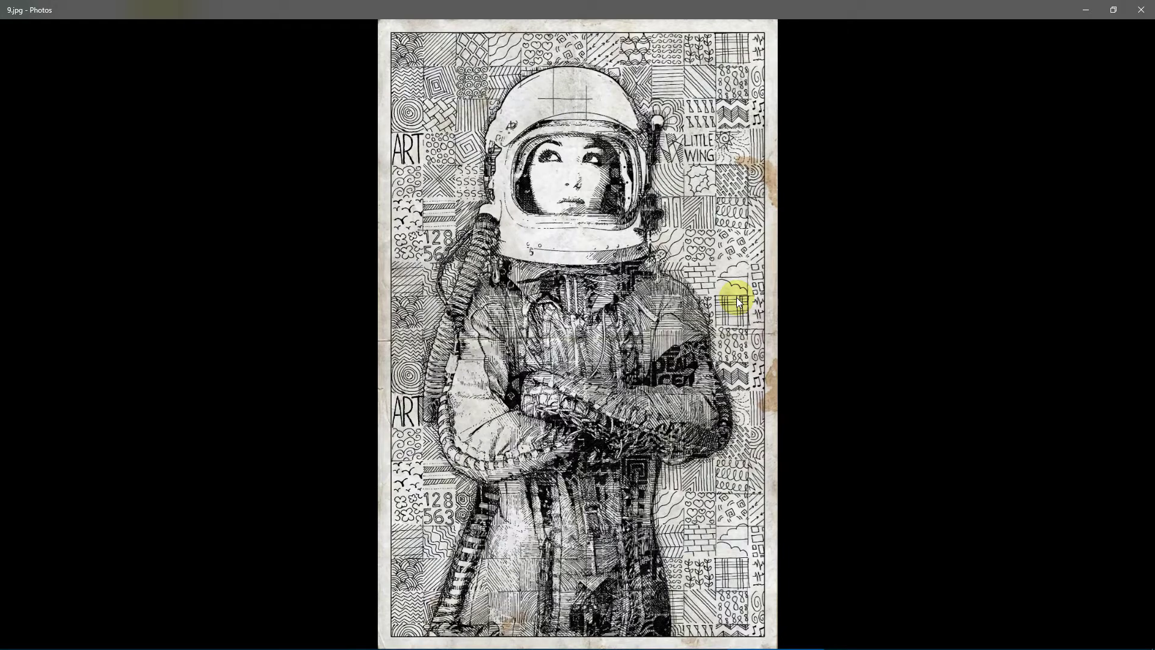
key("Right")
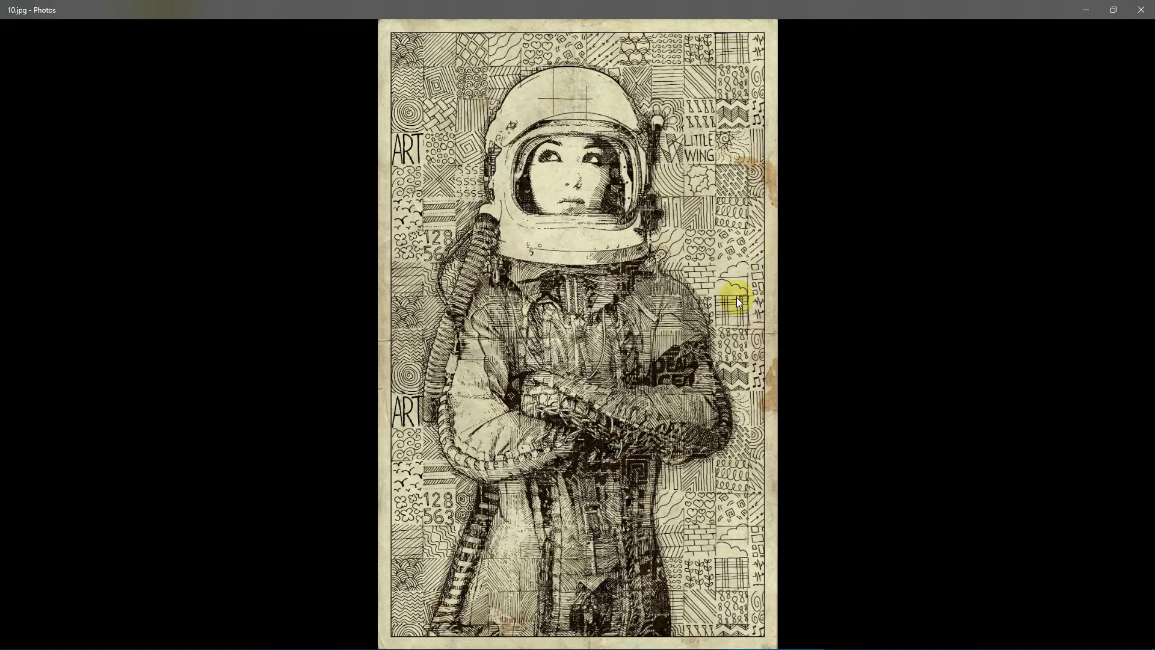
key("Right")
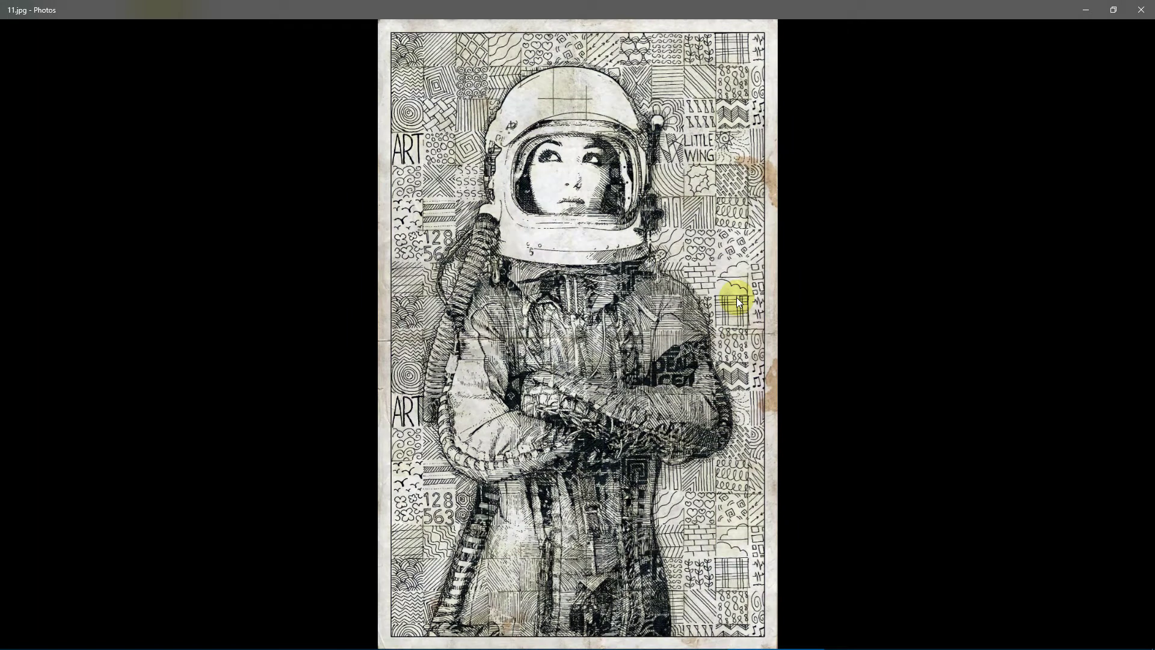
key("Right")
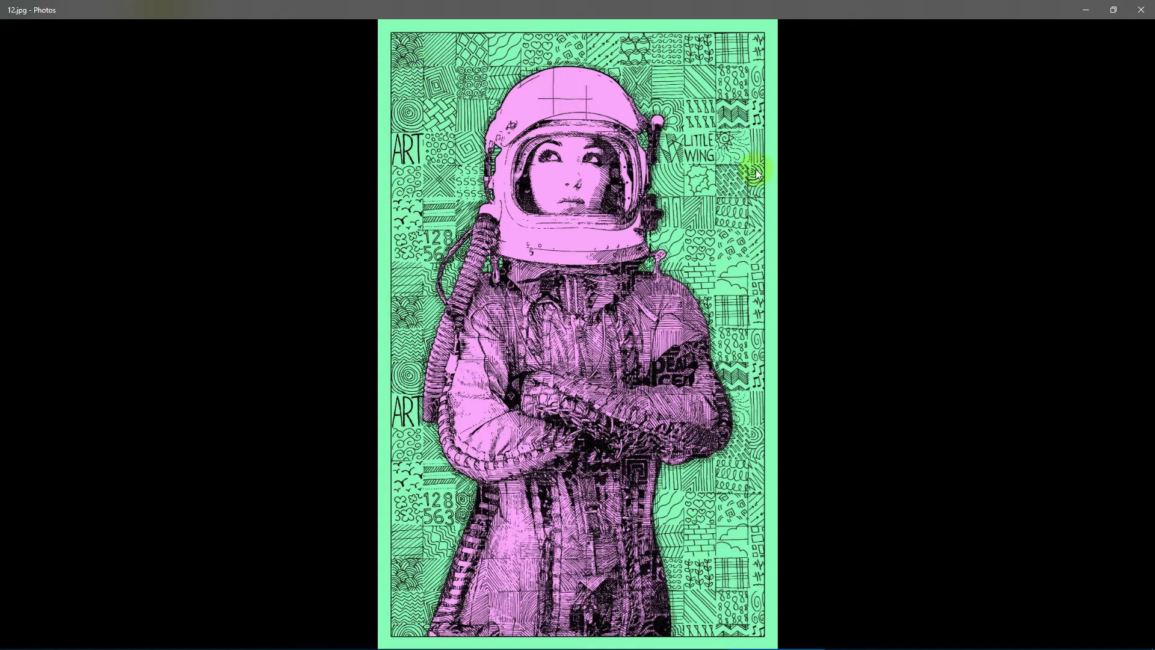
Examine the bearded man and long-haired woman examples from 13.jpg to 20.jpg, including their masks and doodle results
key("Right")
key("Right")
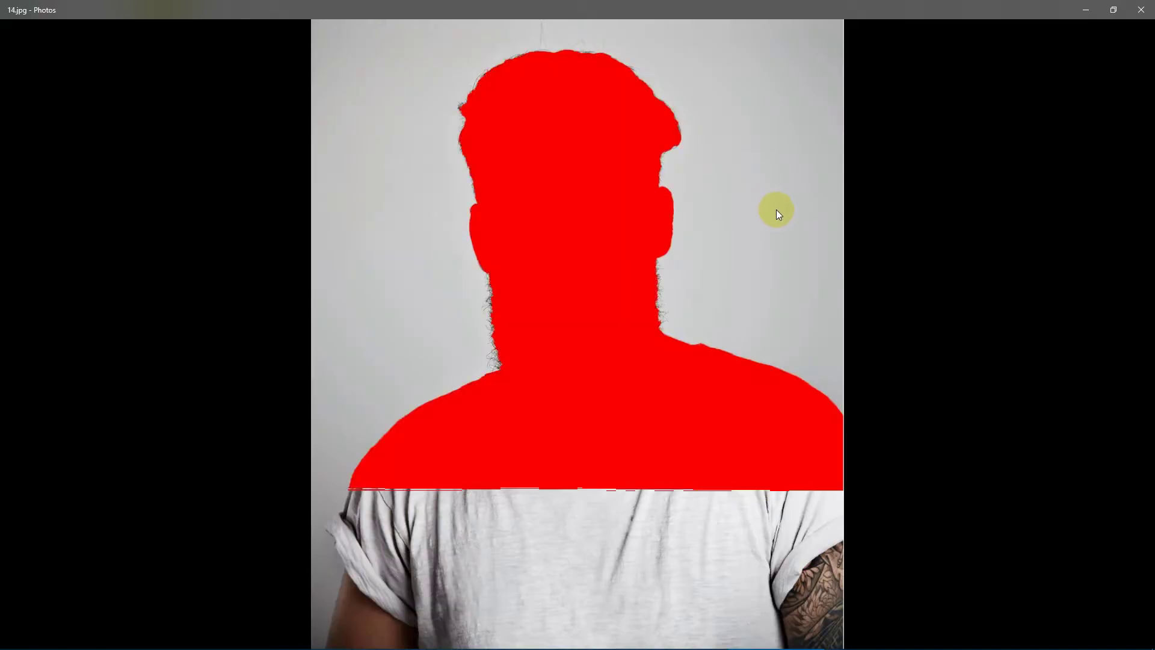
key("Right")
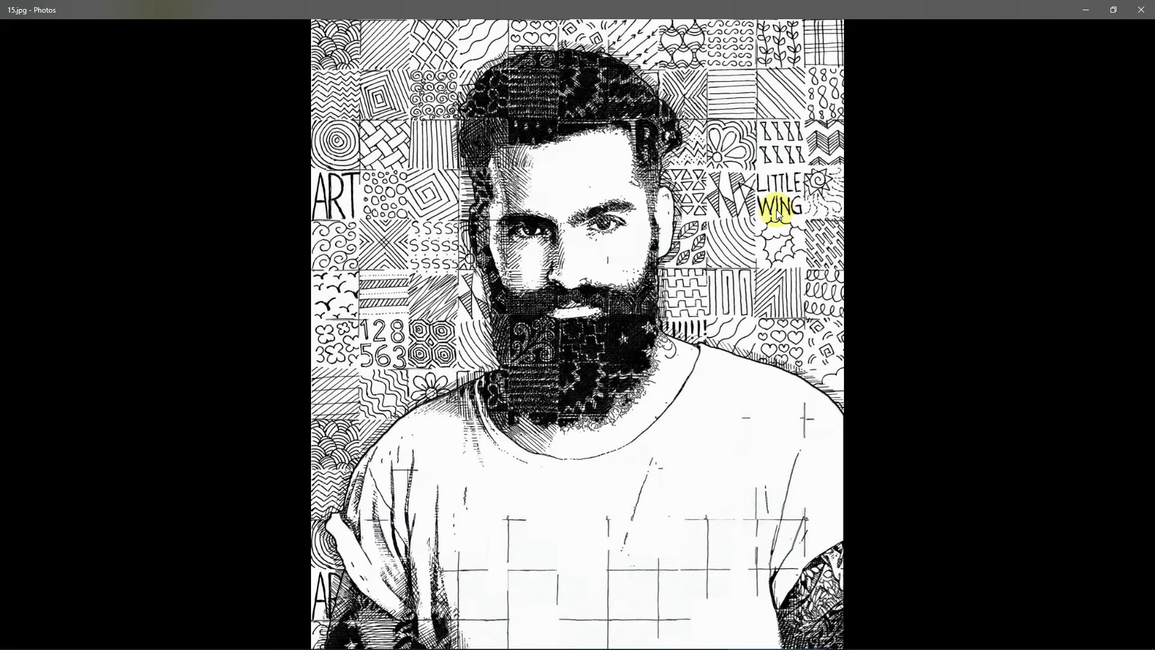
key("Right")
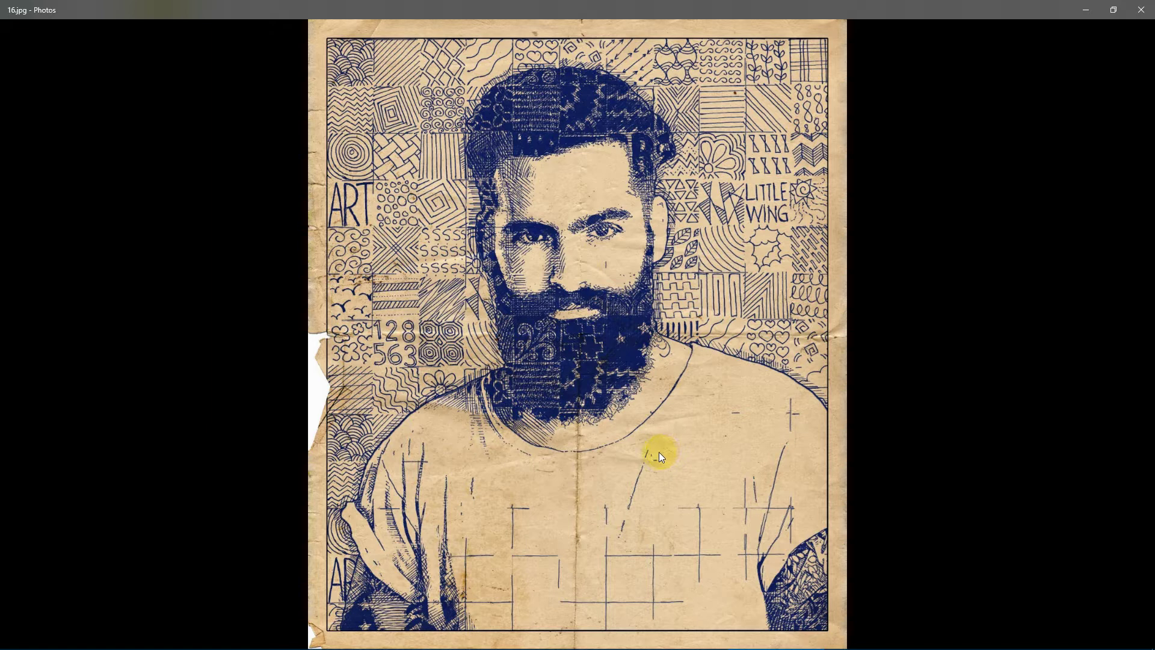
key("Right")
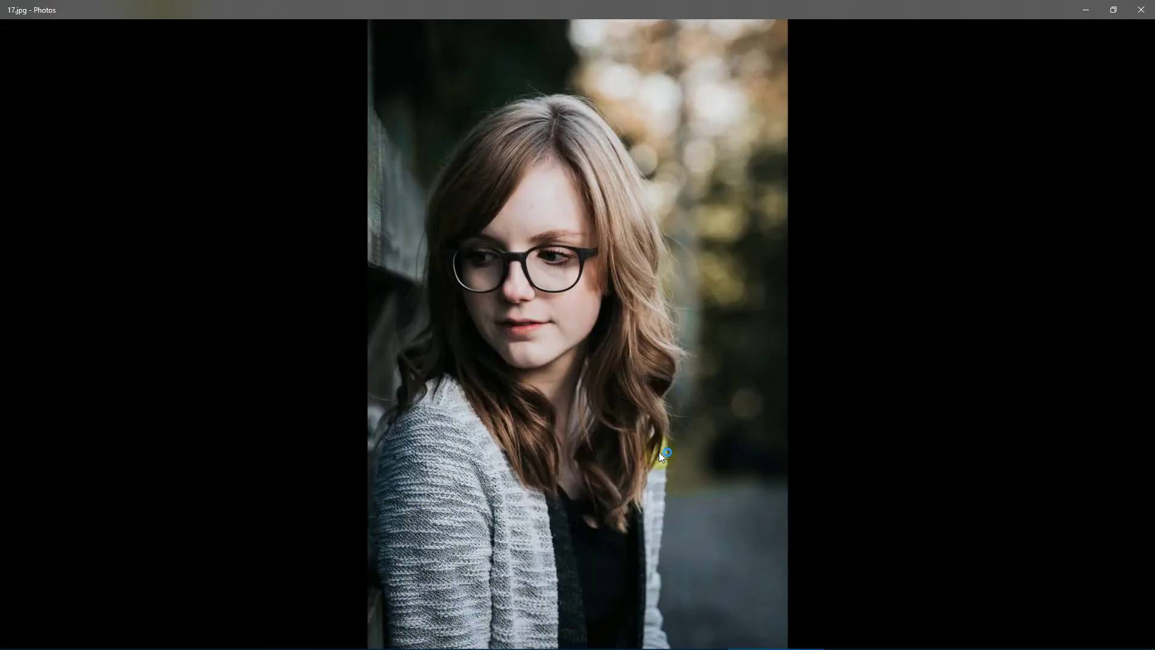
key("Right")
key("Right")
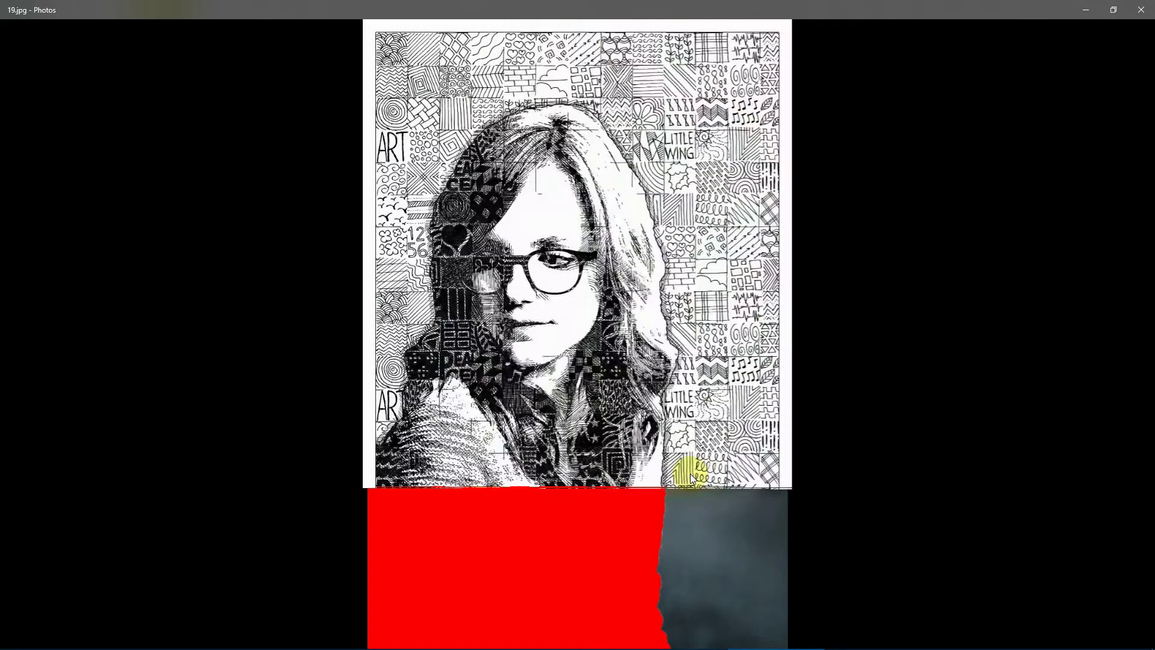
key("Right")
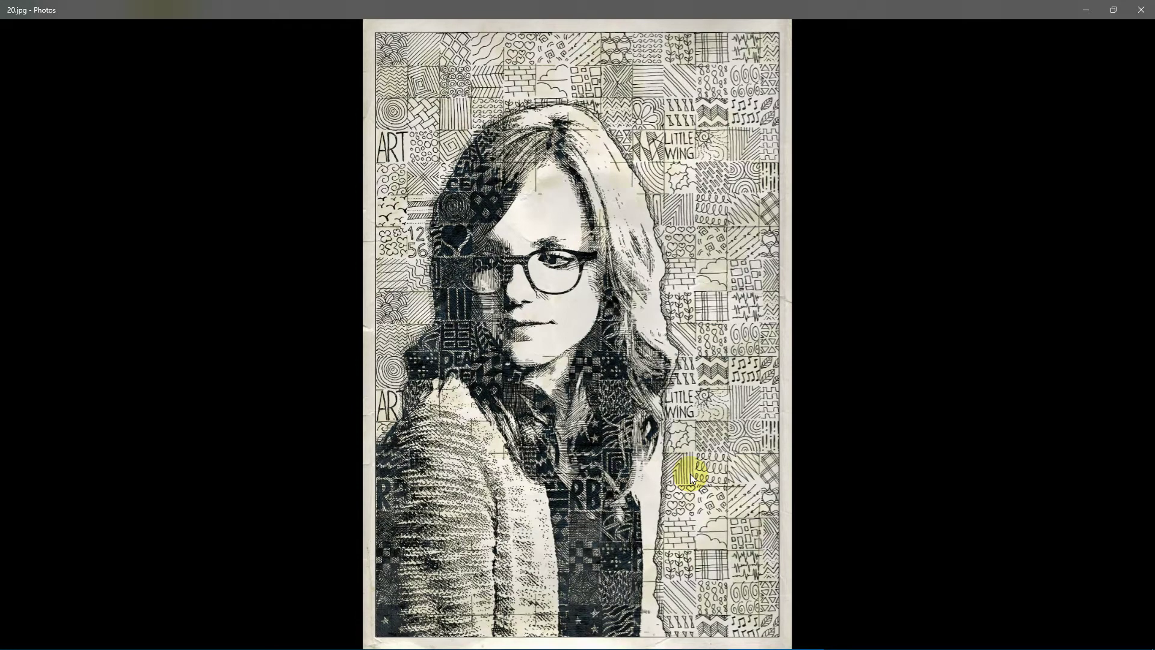
Review the shouting man and updo portrait examples from 21.jpg to 28.jpg, from original photos to finished doodle art
key("Right")
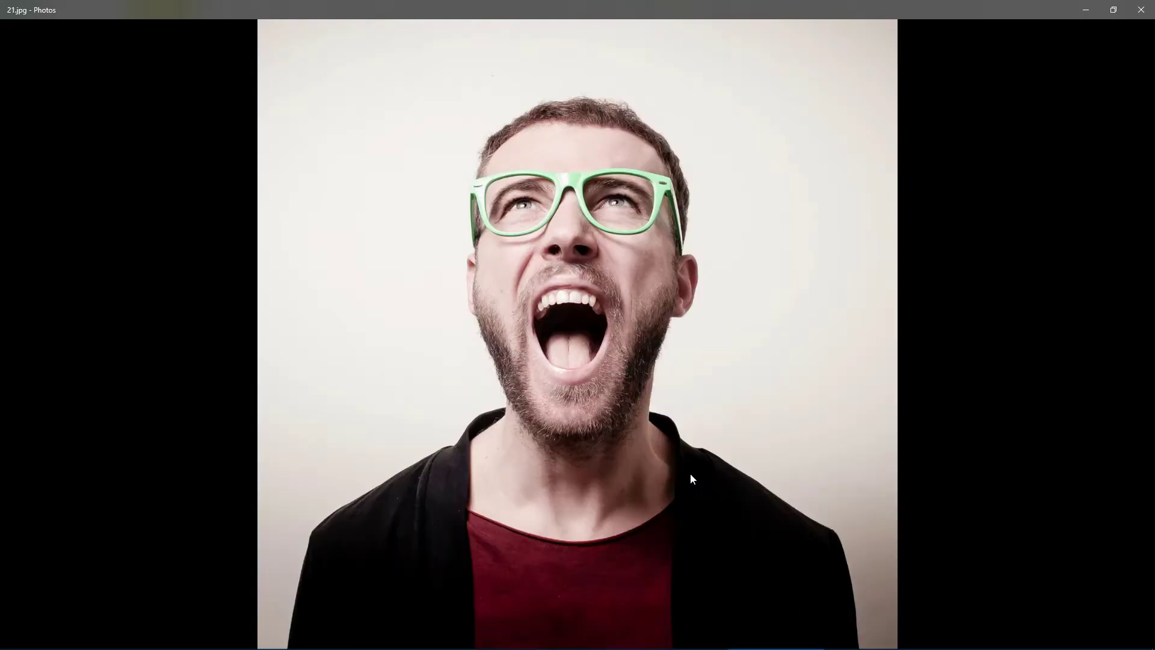
key("Right")
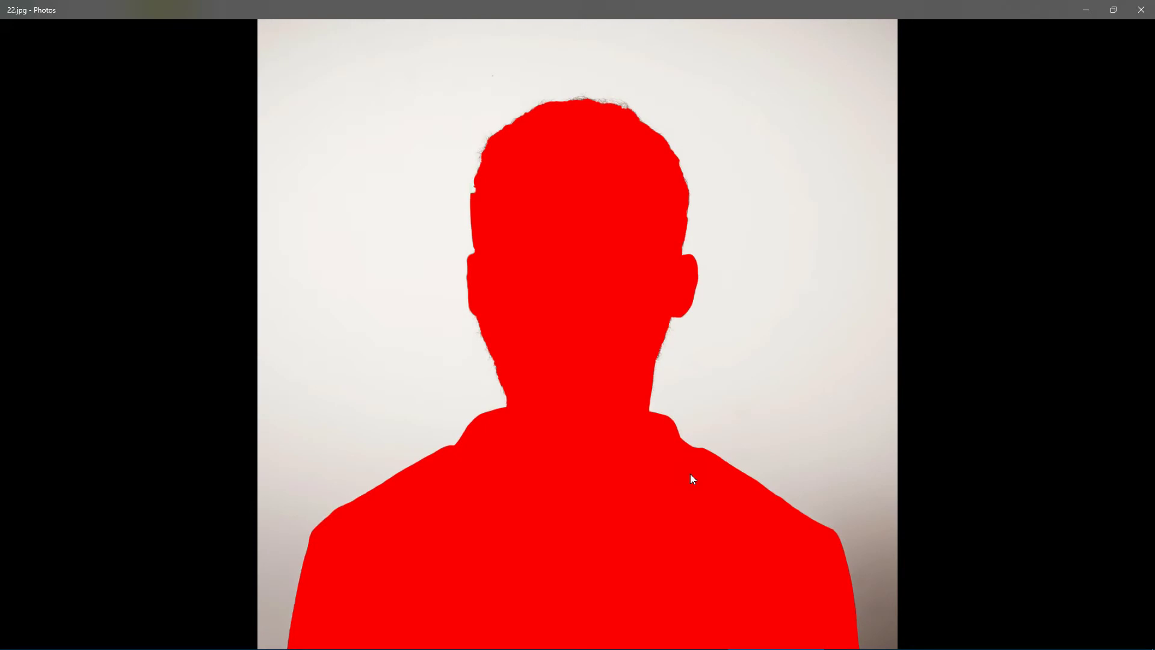
key("Right")
key("Right")
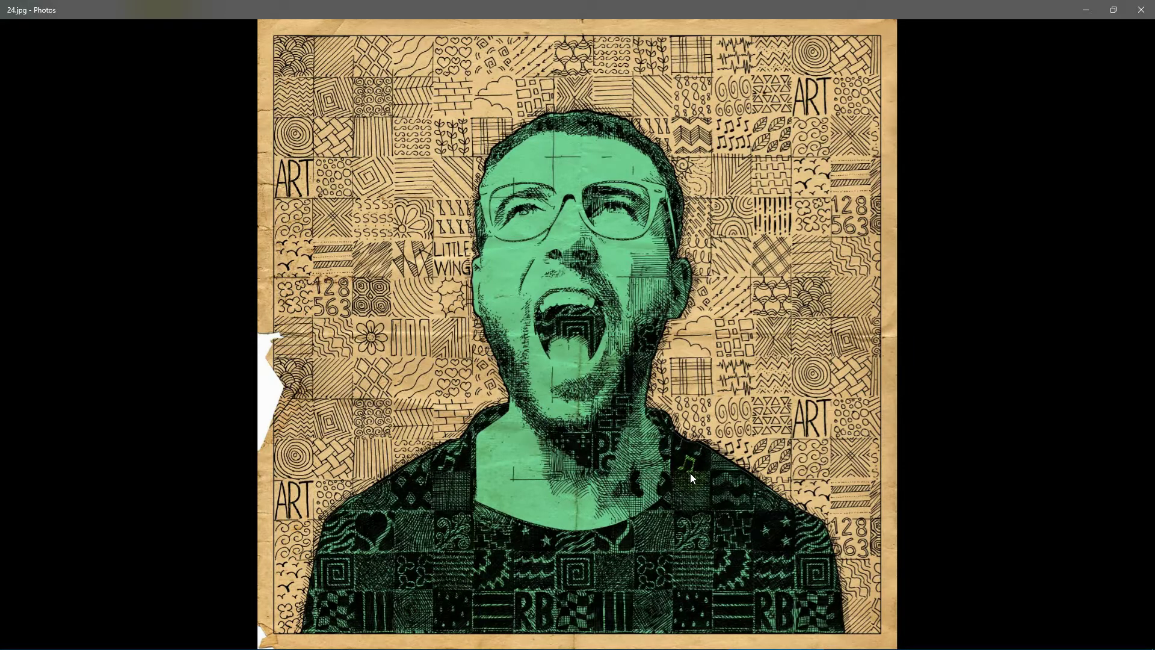
key("Right")
key("Right")
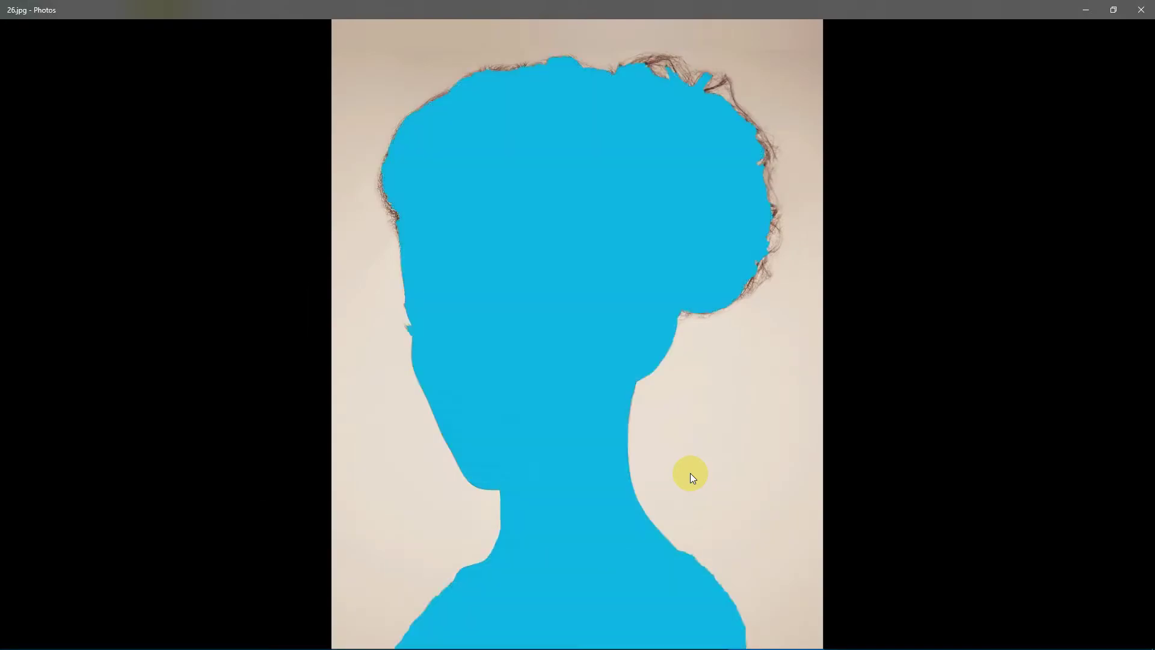
key("Right")
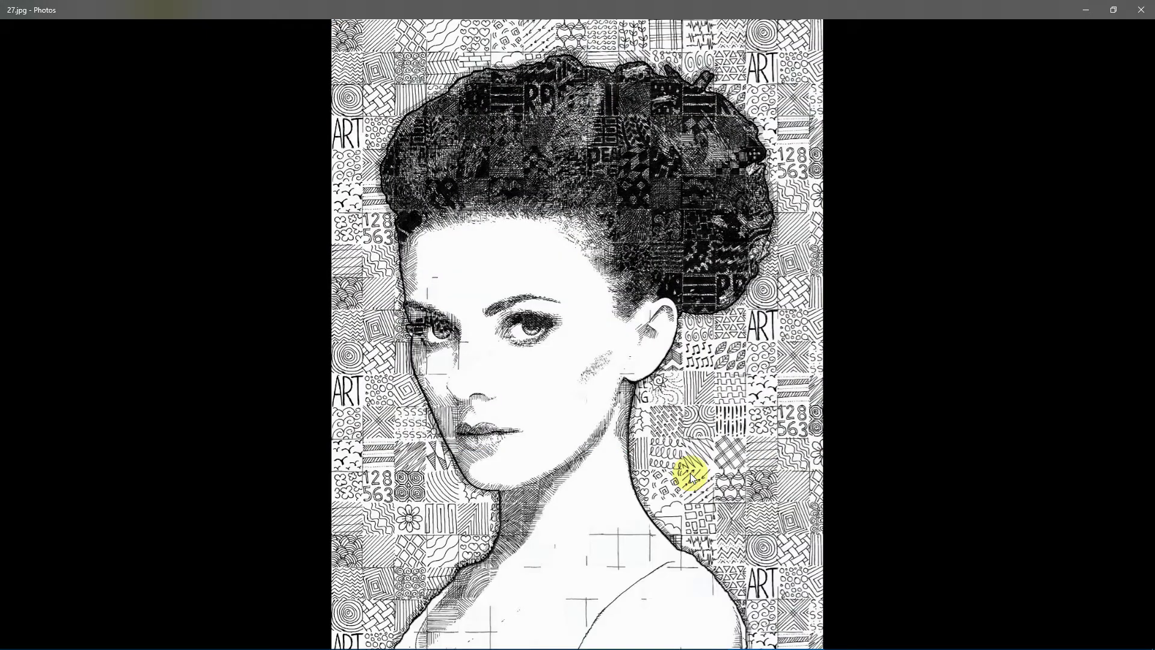
key("Right")
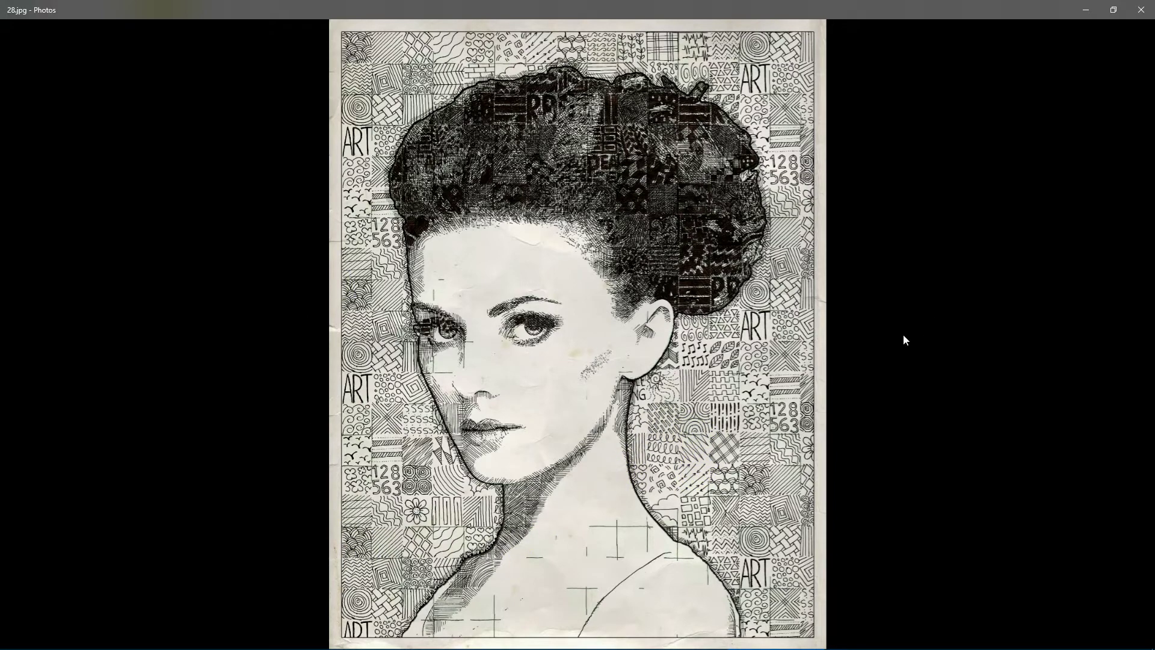
Look through the robot, eagle and dancing couple examples from 29.jpg to 36.jpg
key("Right")
key("Right")
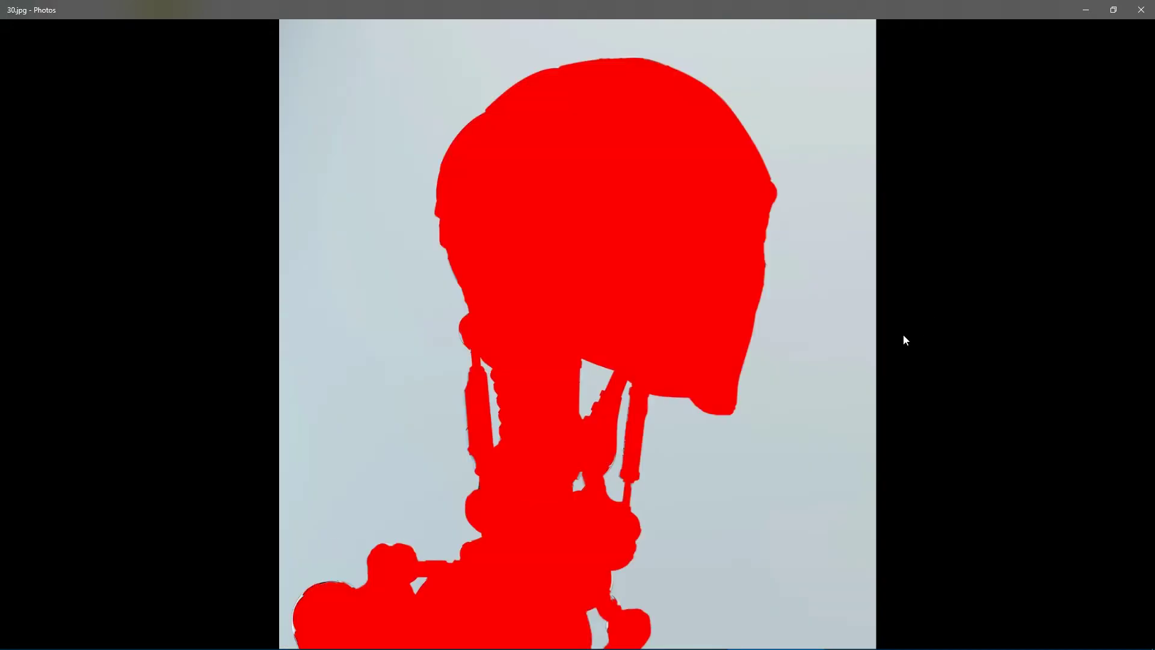
key("Right")
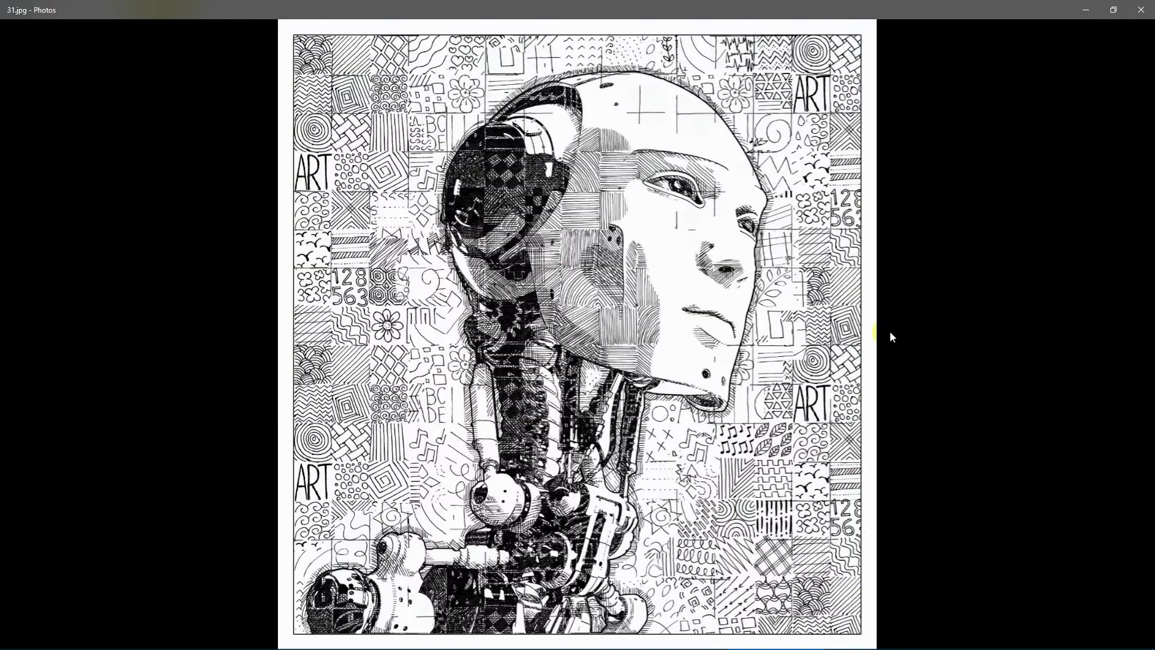
key("Right")
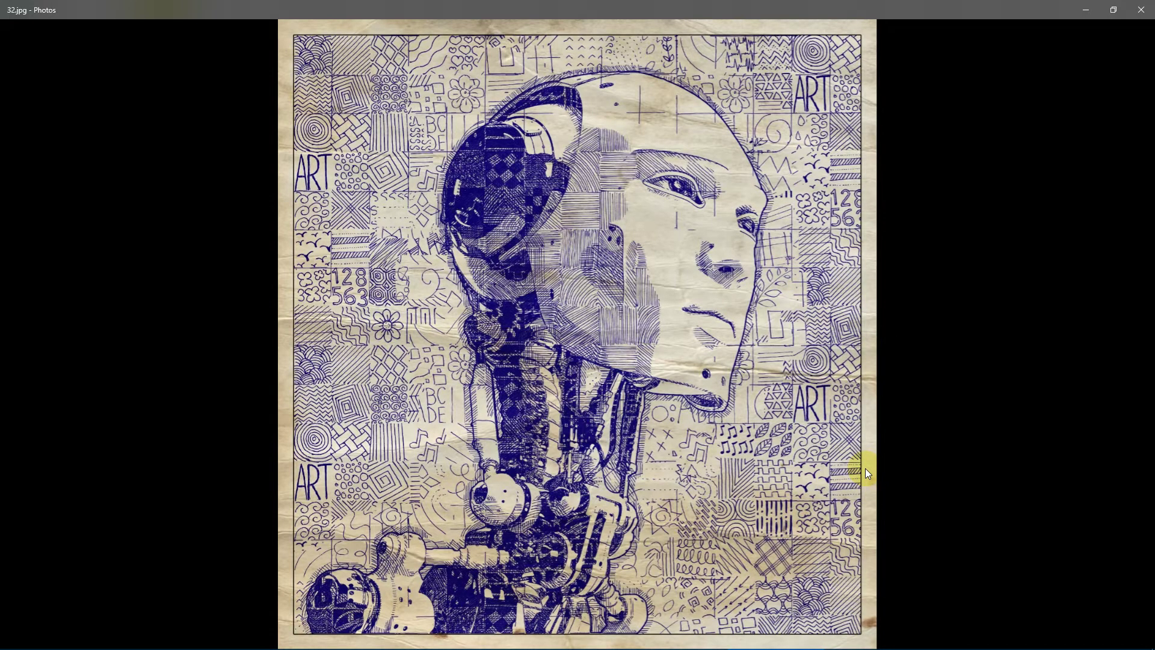
key("Right")
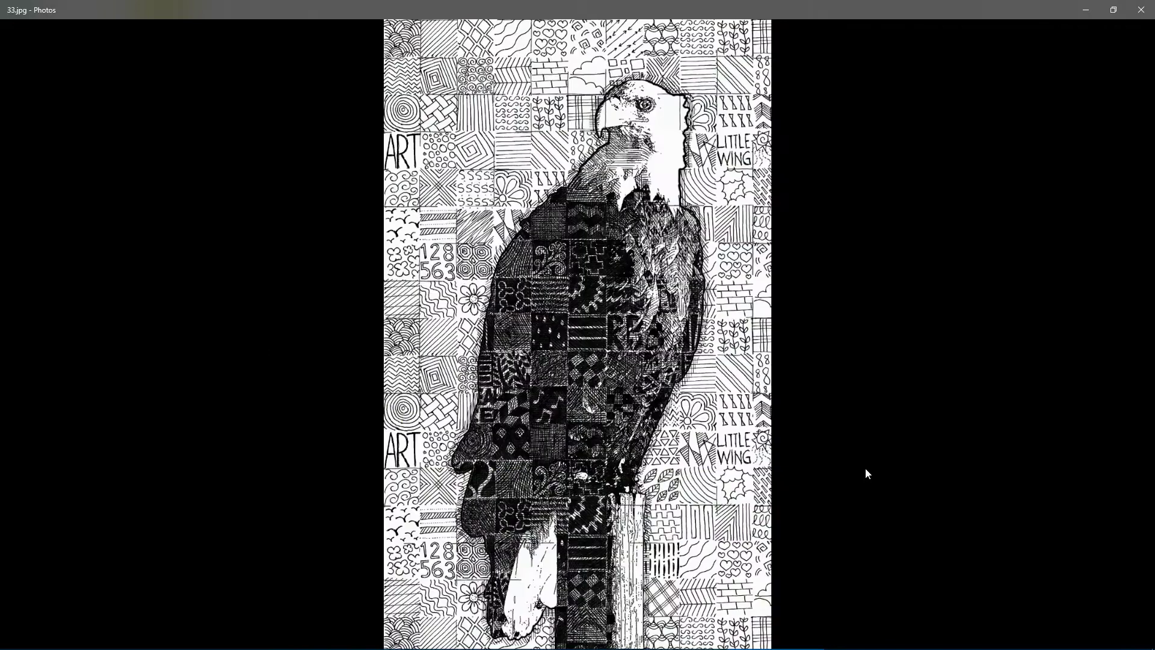
key("Right")
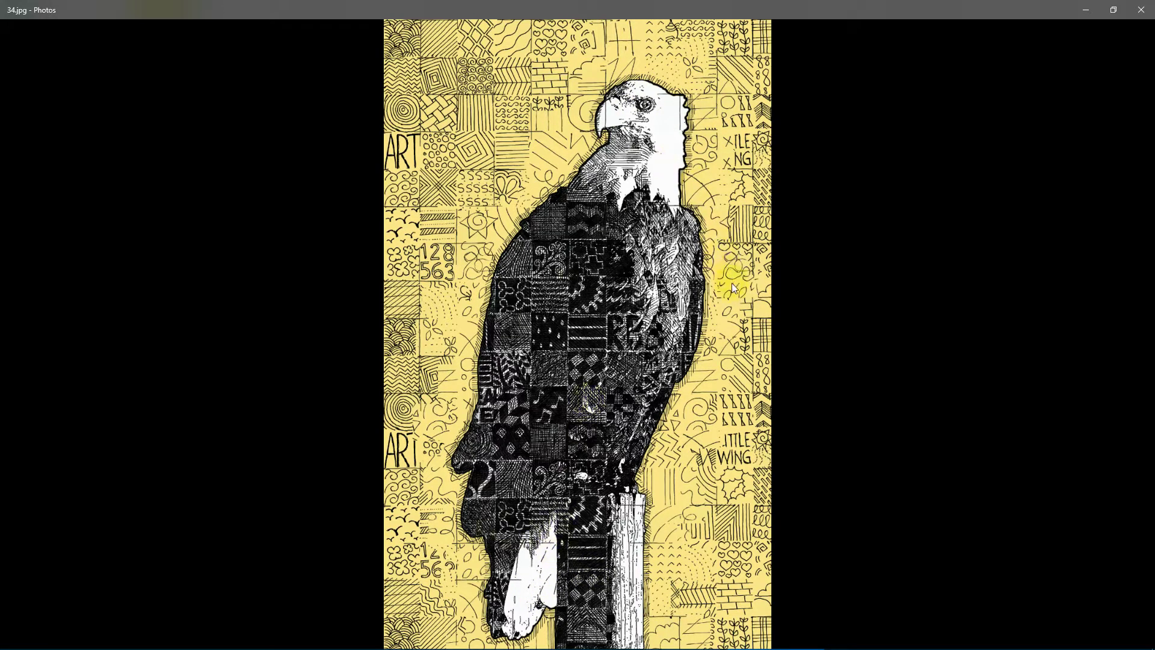
key("Right")
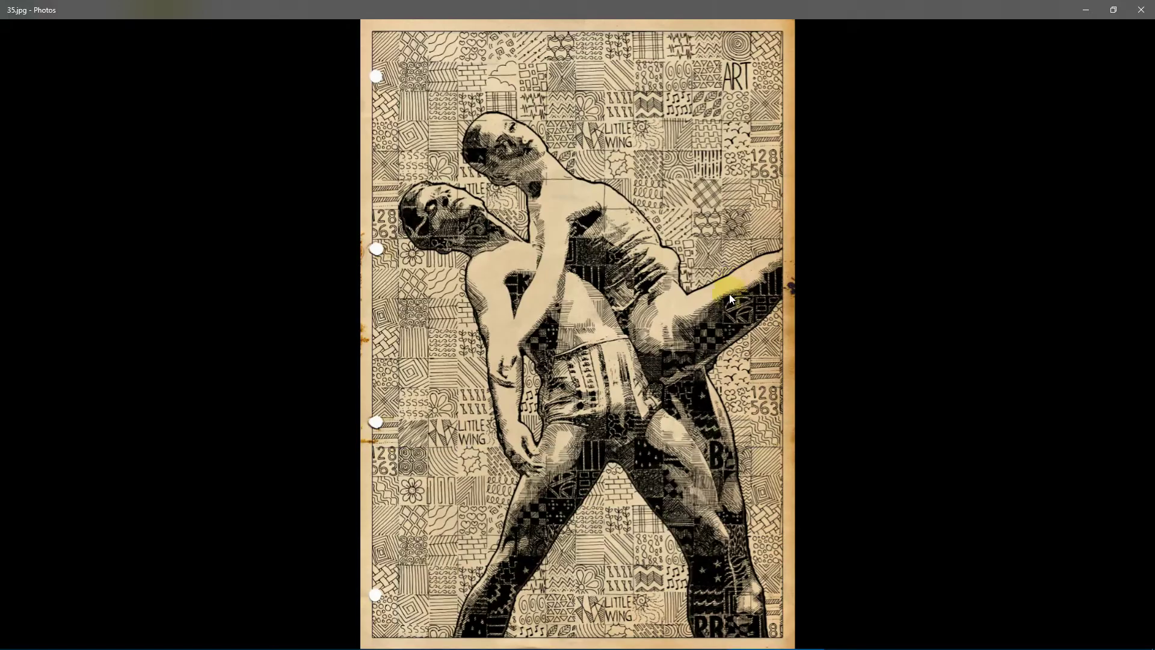
key("Right")
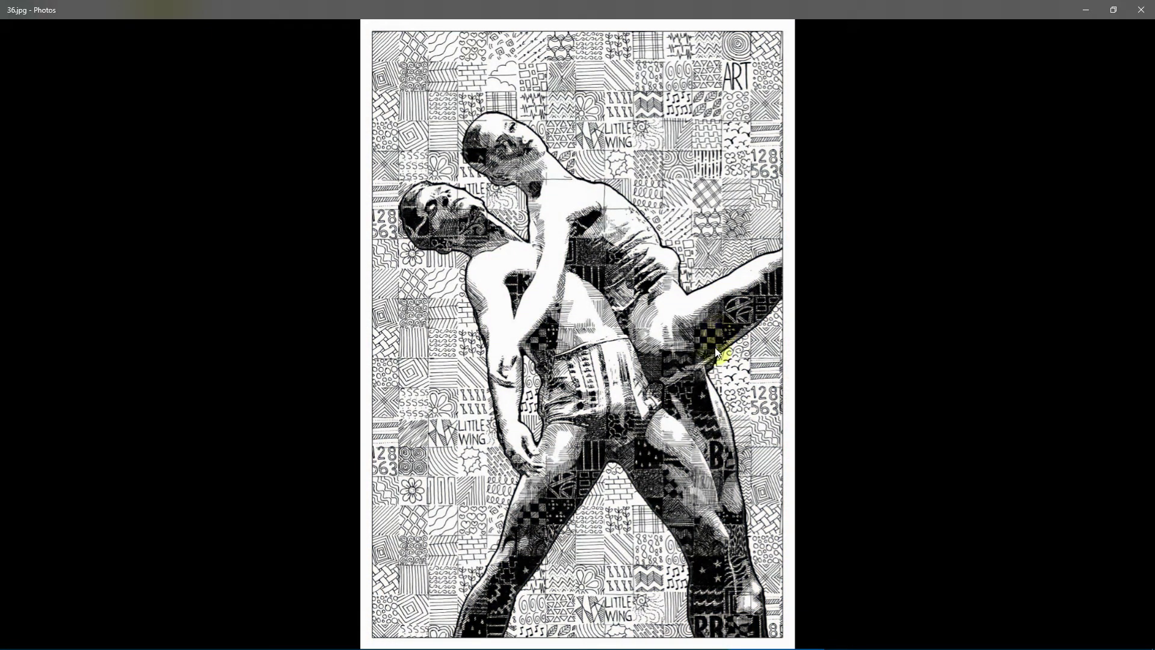
Go back through the example images from 36.jpg to the updo portrait in 28.jpg
key("Left")
key("Left")
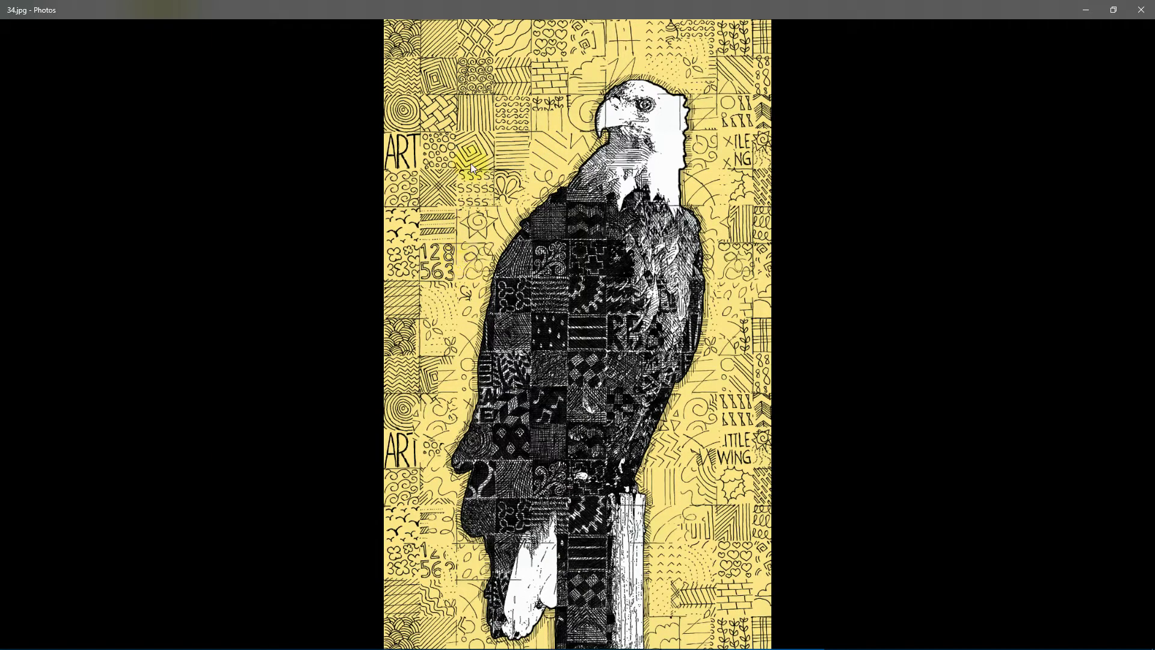
key("Left")
key("Left")
key("Left")
key("Left")
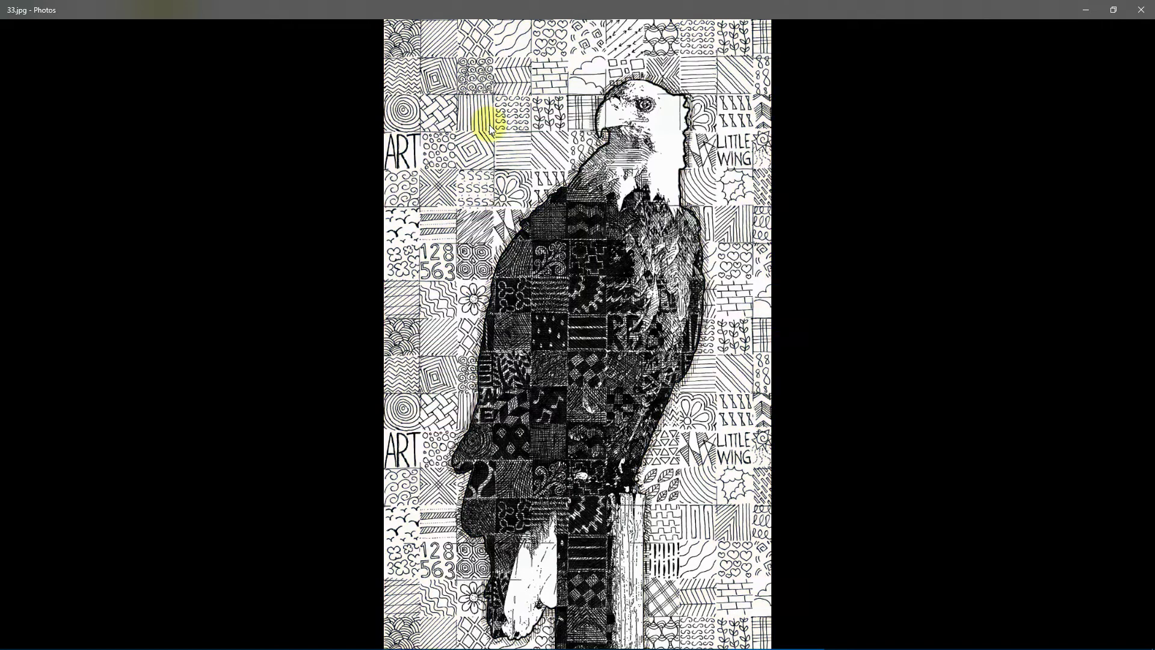
scroll(497, 131, "up", 1)
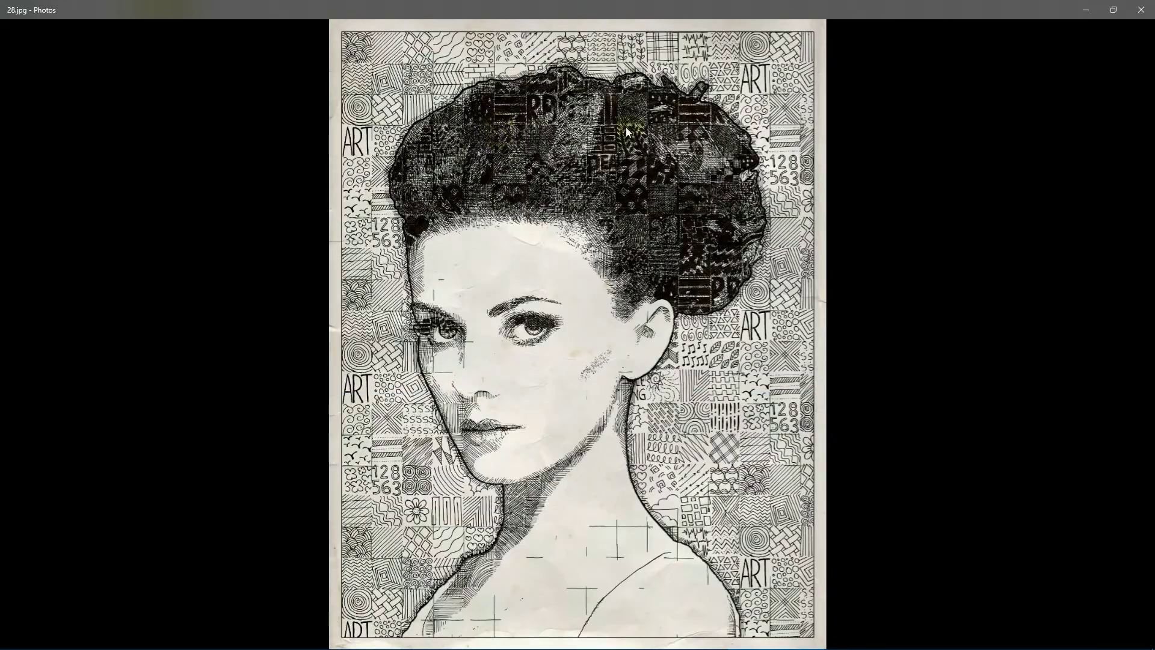
Look through the robot, eagle and dancing couple examples from 28.jpg to 36.jpg again and close the photo viewer
scroll(626, 127, "down", 1)
scroll(806, 210, "down", 1)
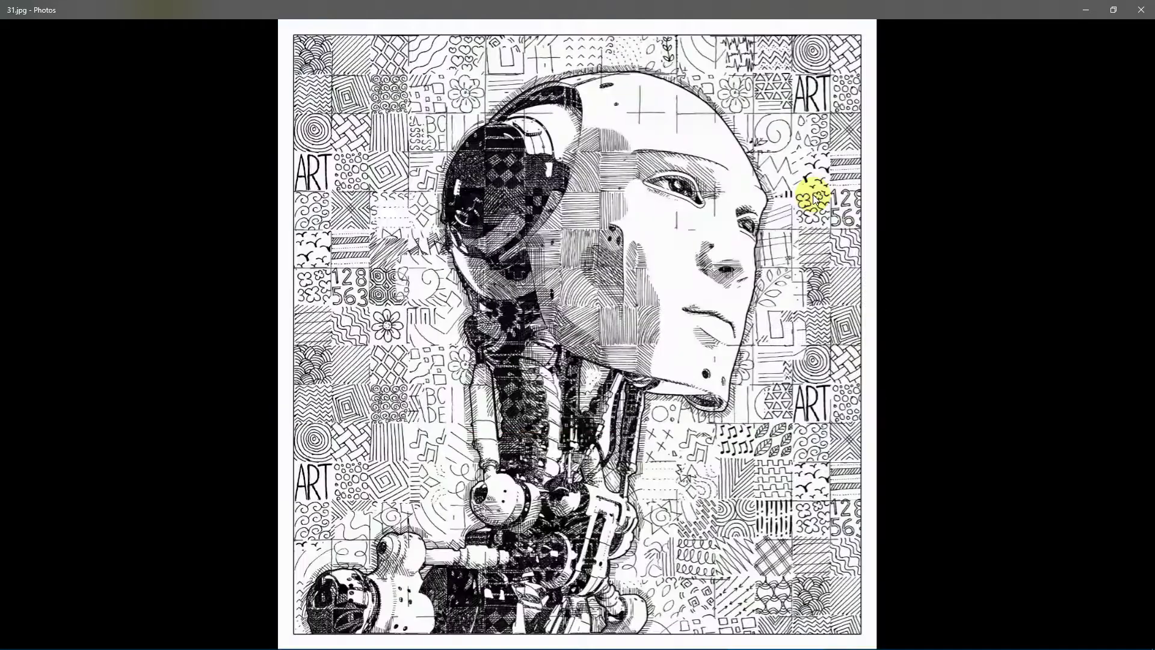
scroll(868, 211, "down", 1)
scroll(795, 266, "down", 1)
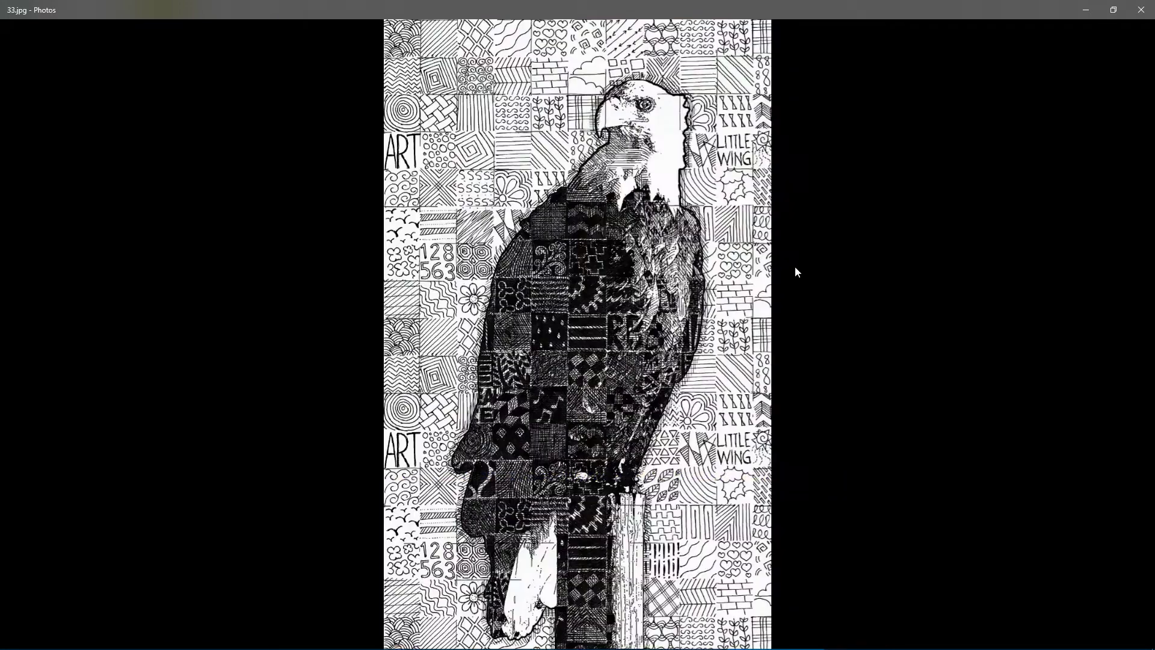
scroll(770, 232, "down", 1)
scroll(735, 229, "down", 1)
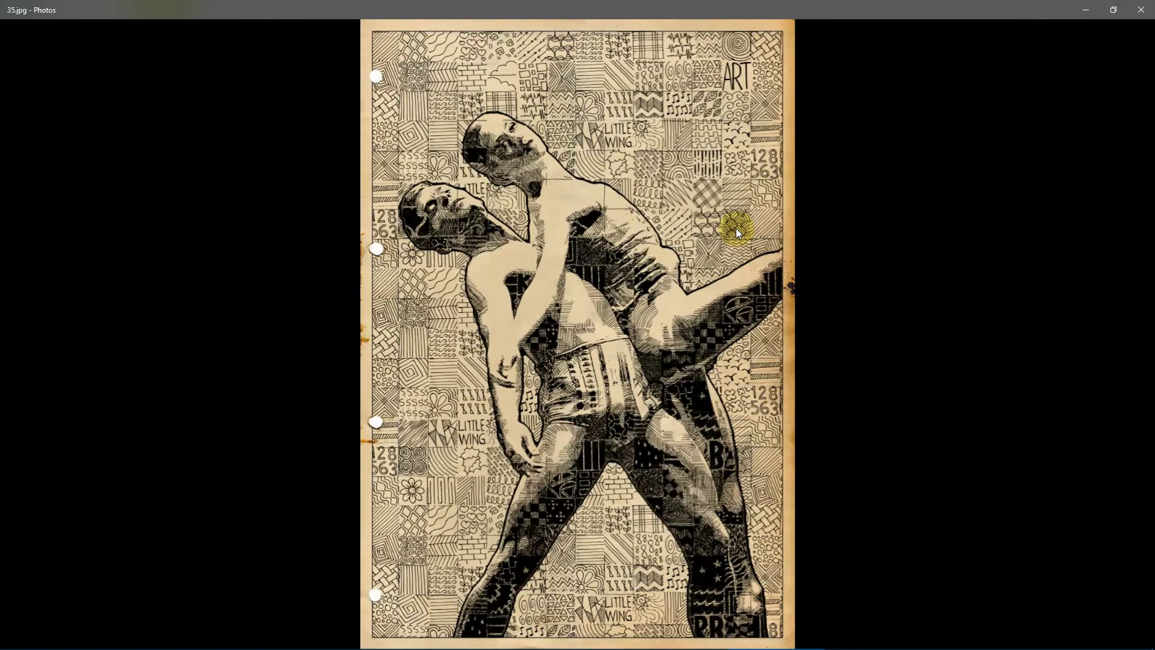
scroll(732, 229, "down", 1)
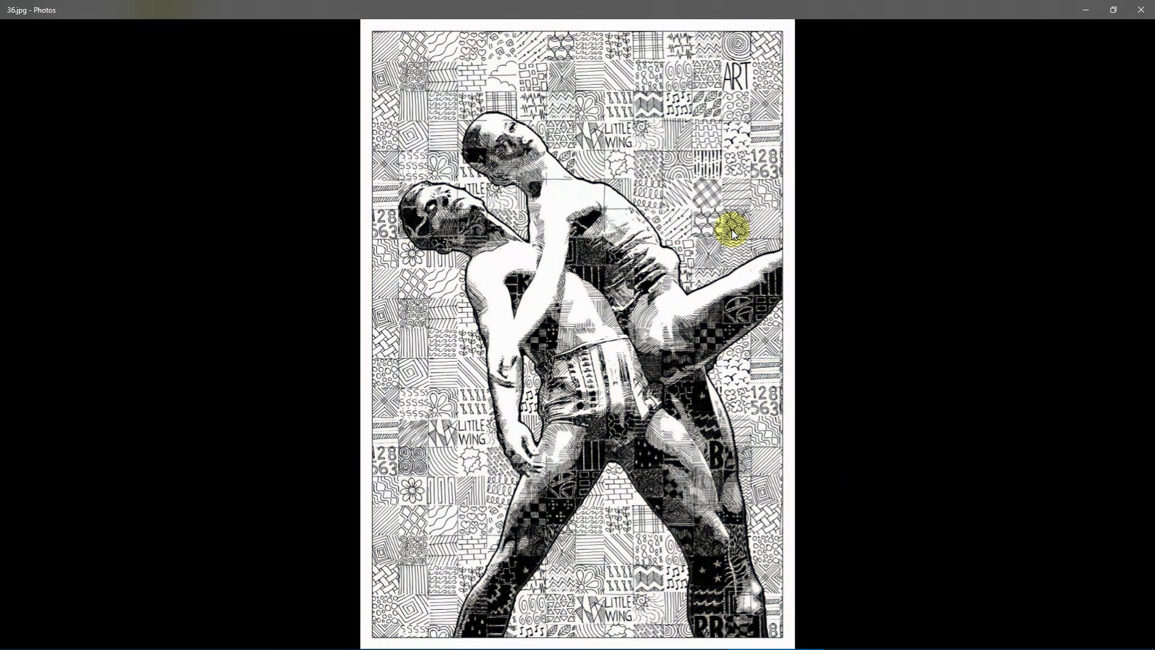
left_click(1141, 9)
left_click(614, 366)
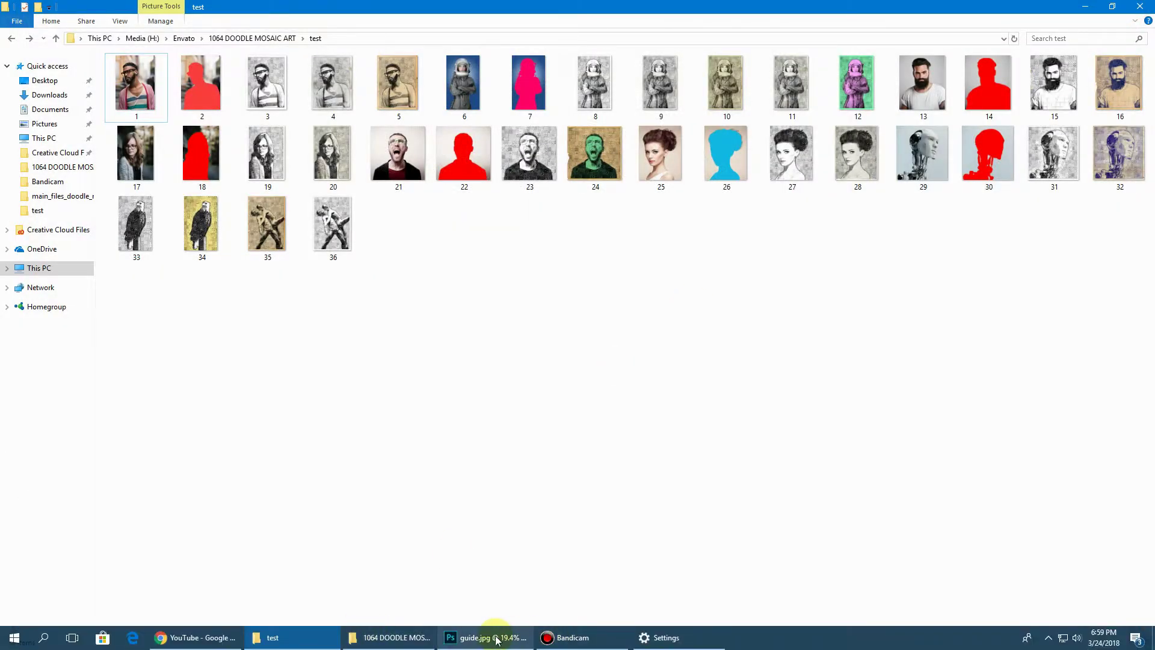
Switch to Photoshop, close guide.jpg, open image 1 from the test folder there and fit it to the screen
left_click(490, 641)
left_click(124, 46)
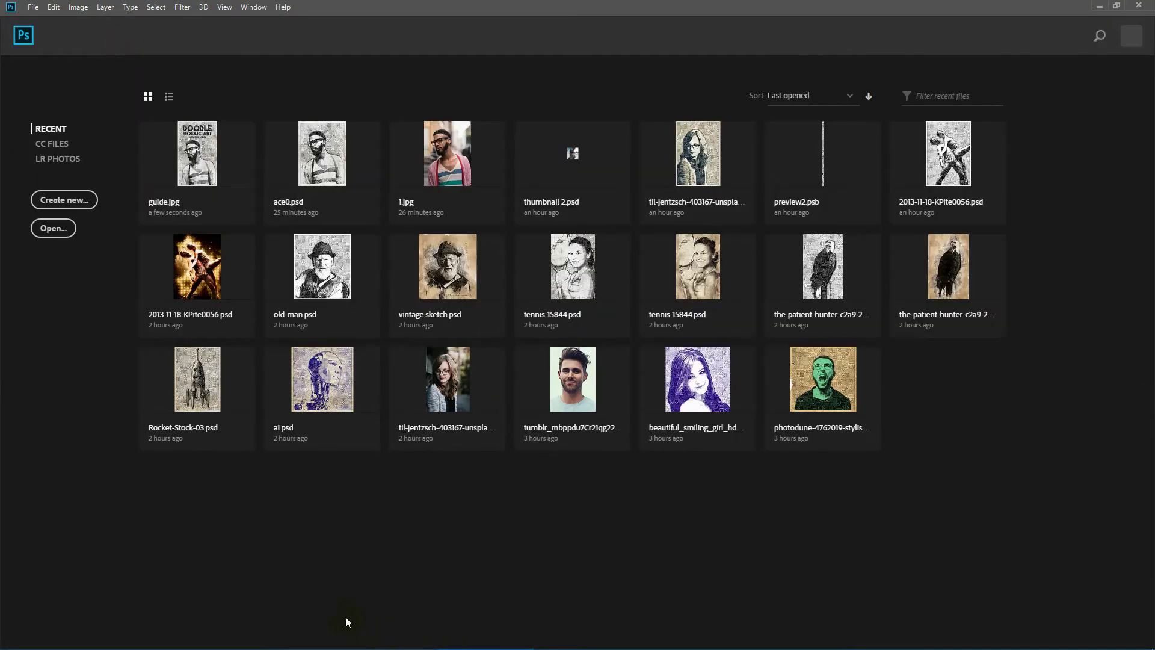
left_click(348, 641)
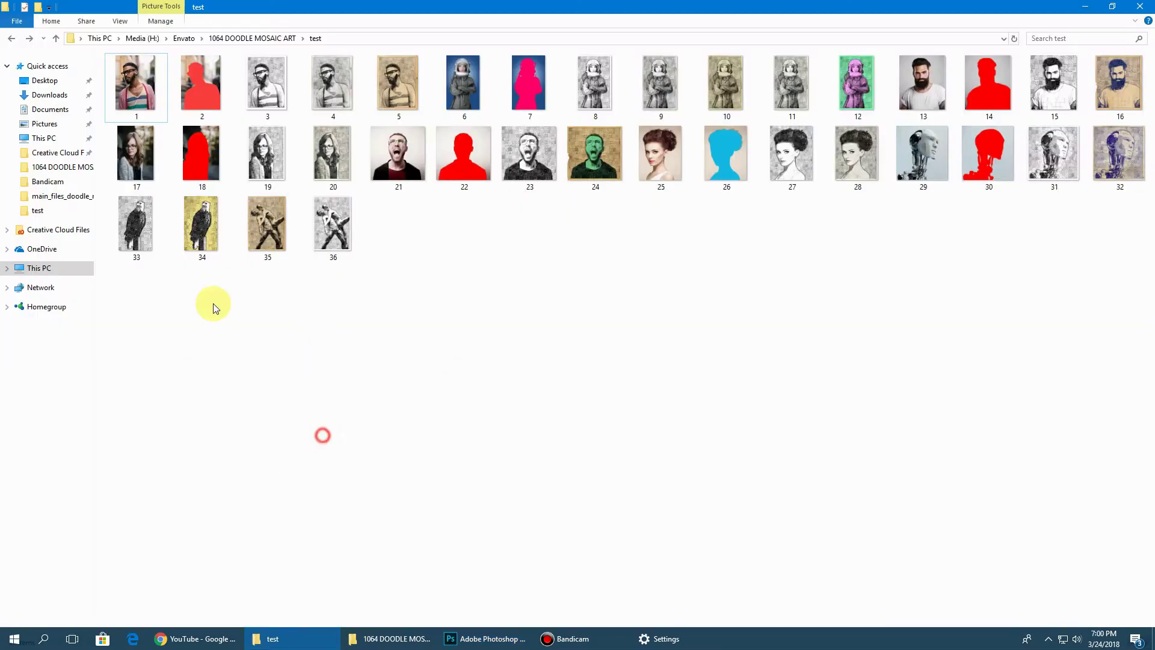
left_click(135, 83)
left_click_drag(136, 82, 455, 395)
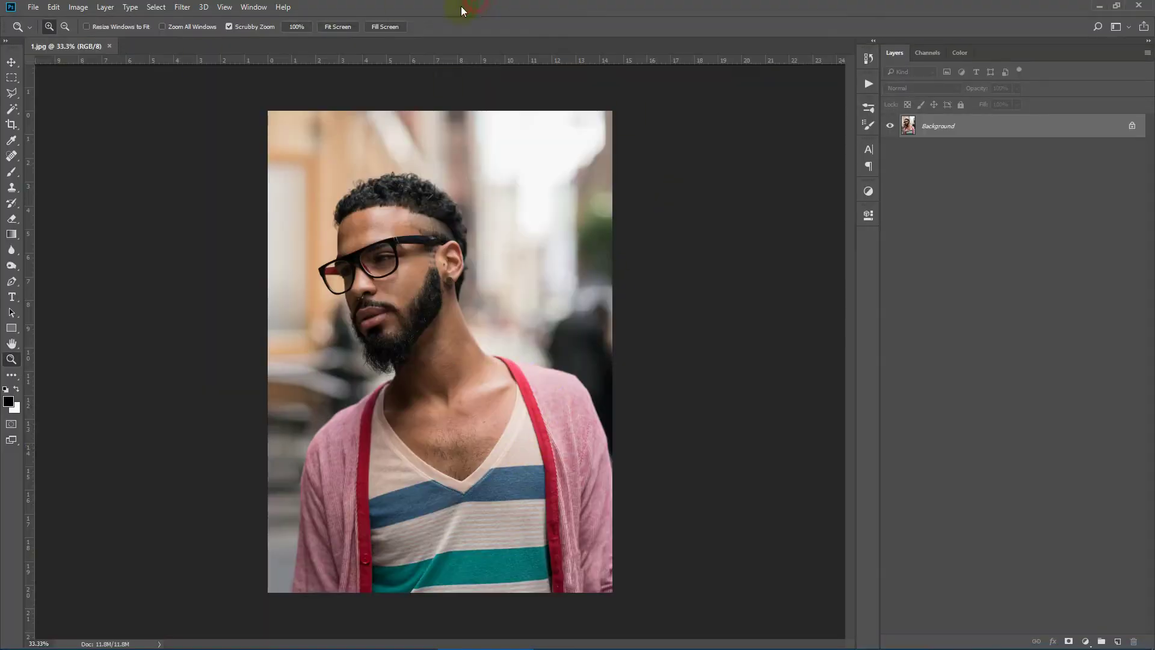
left_click(342, 27)
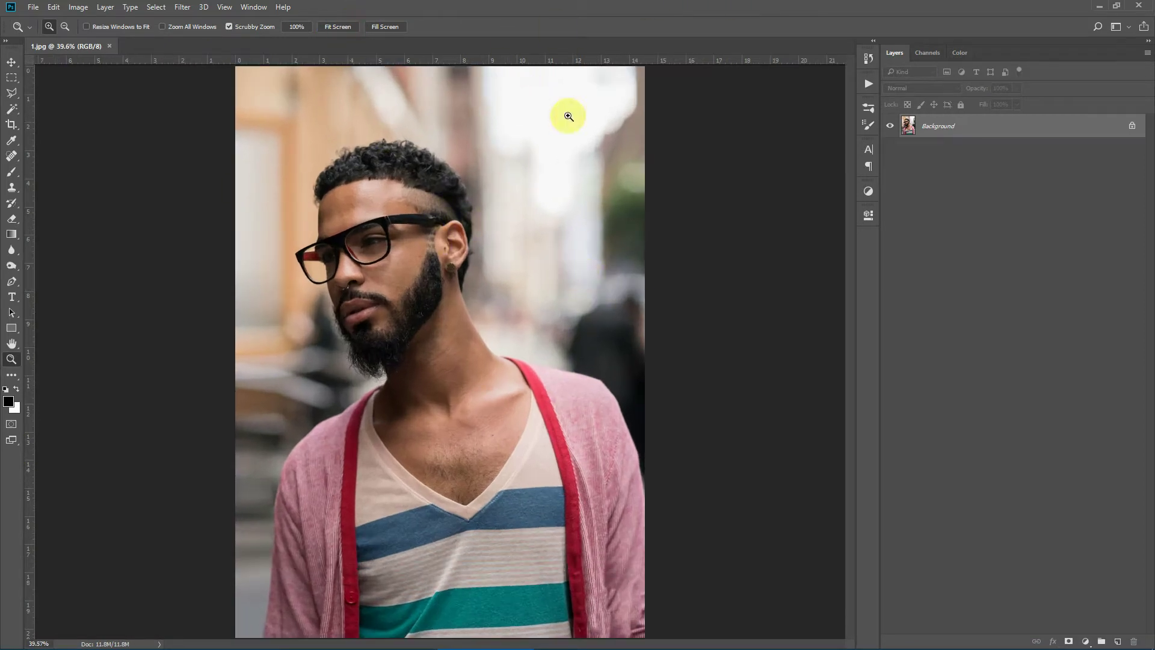
Check the photo's image mode for RGB Color and 8 Bits/Channel
left_click(79, 8)
mouse_move(86, 20)
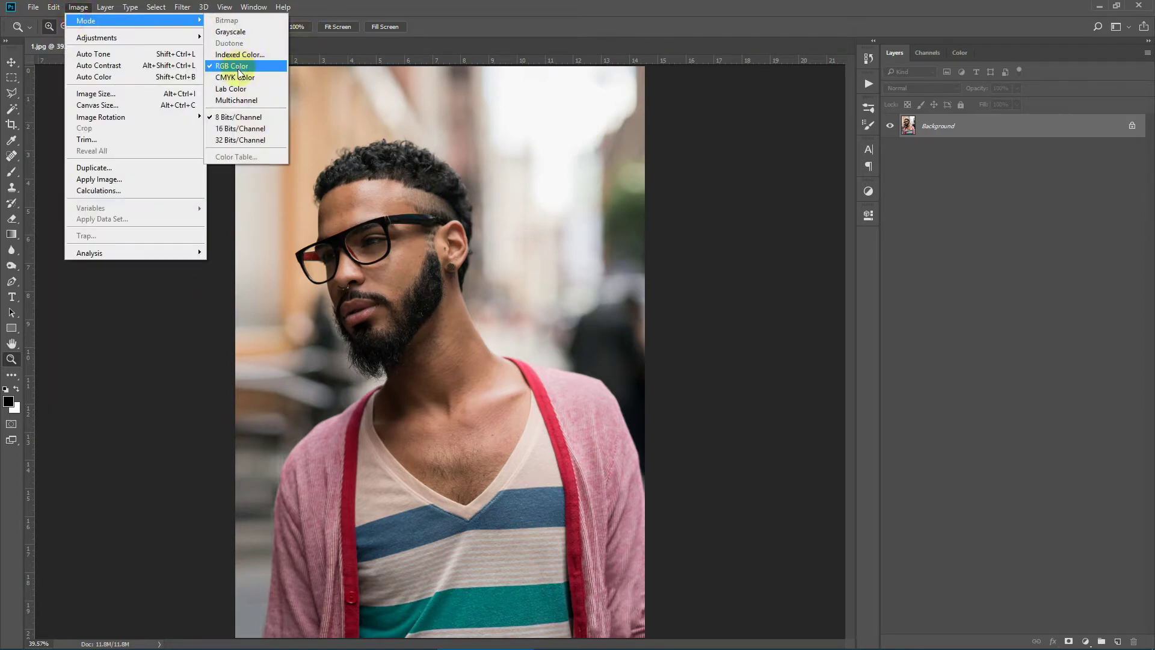
left_click(248, 119)
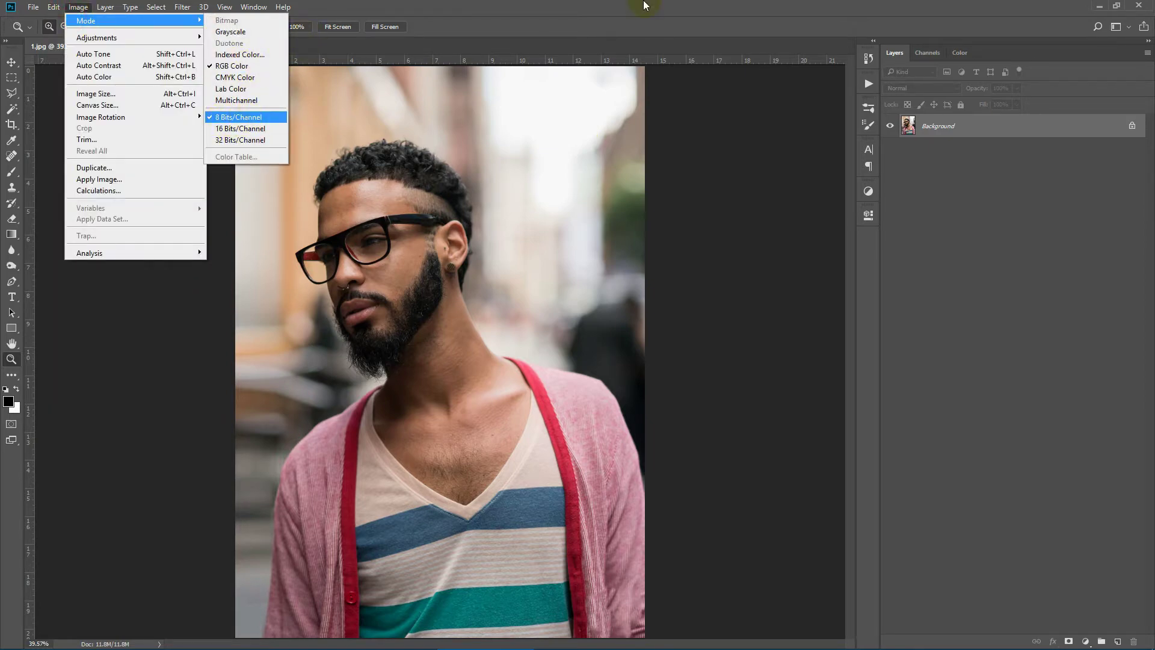
Check the Layers Panel Options for the Add "copy" to Copied Layers and Groups setting and close the dialog
left_click(1148, 53)
left_click(1063, 414)
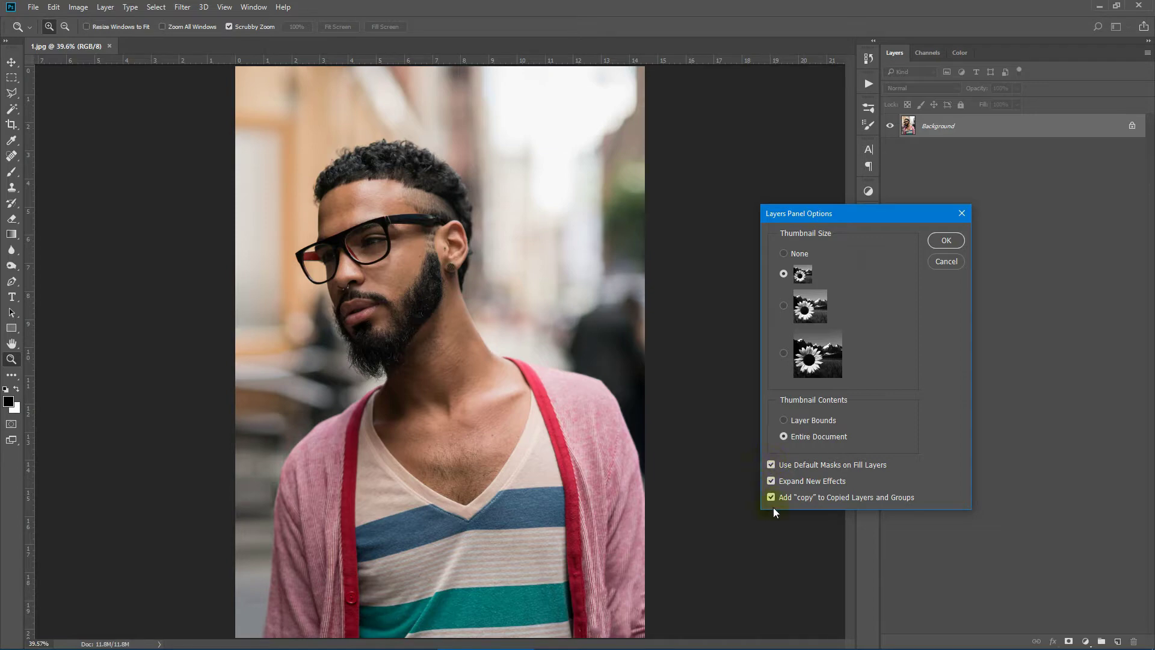
left_click(961, 213)
left_click(940, 126)
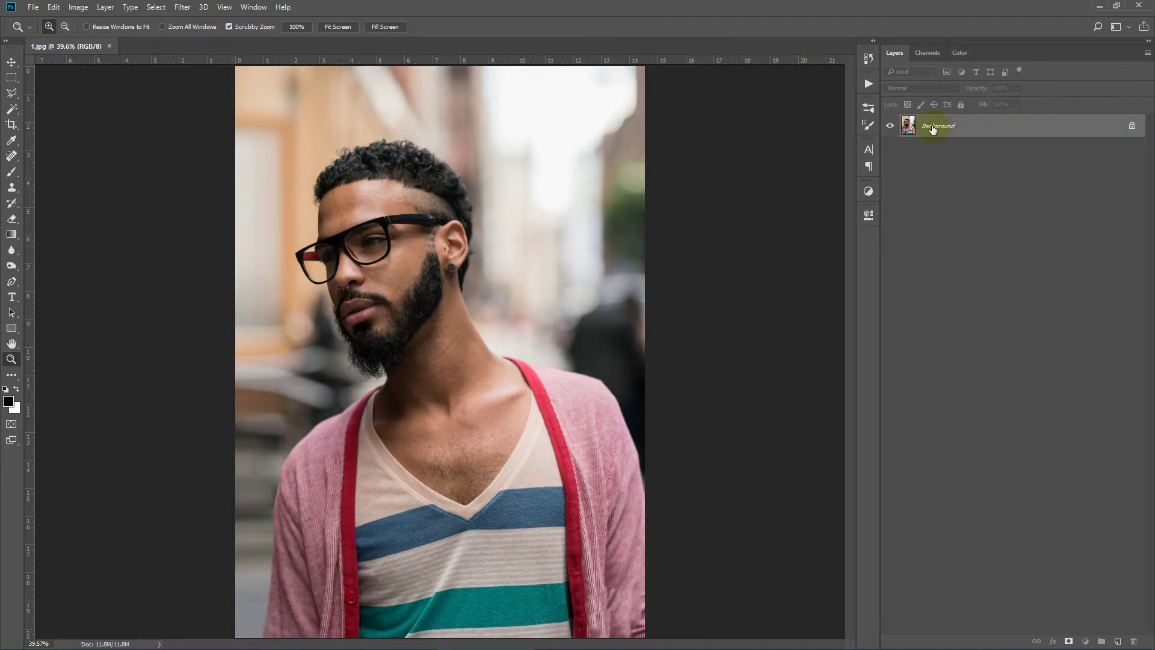
Turn off Delete Cropped Pixels for the Crop tool and apply a crop over the photo's full frame
left_click(12, 124)
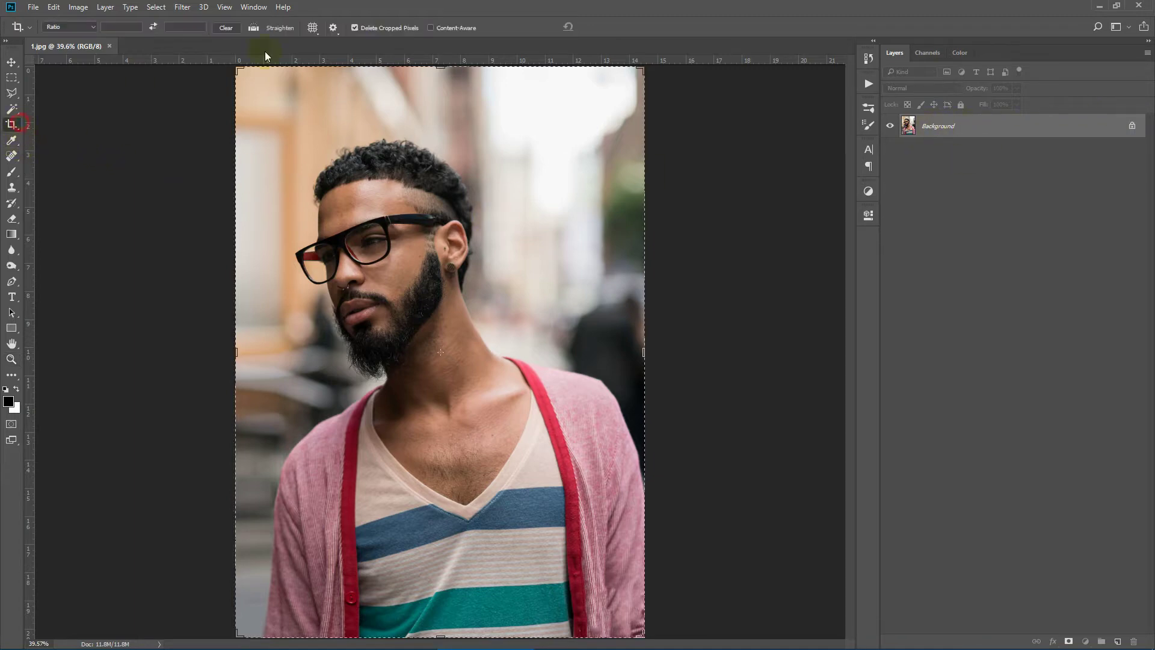
left_click(355, 28)
left_click(379, 201)
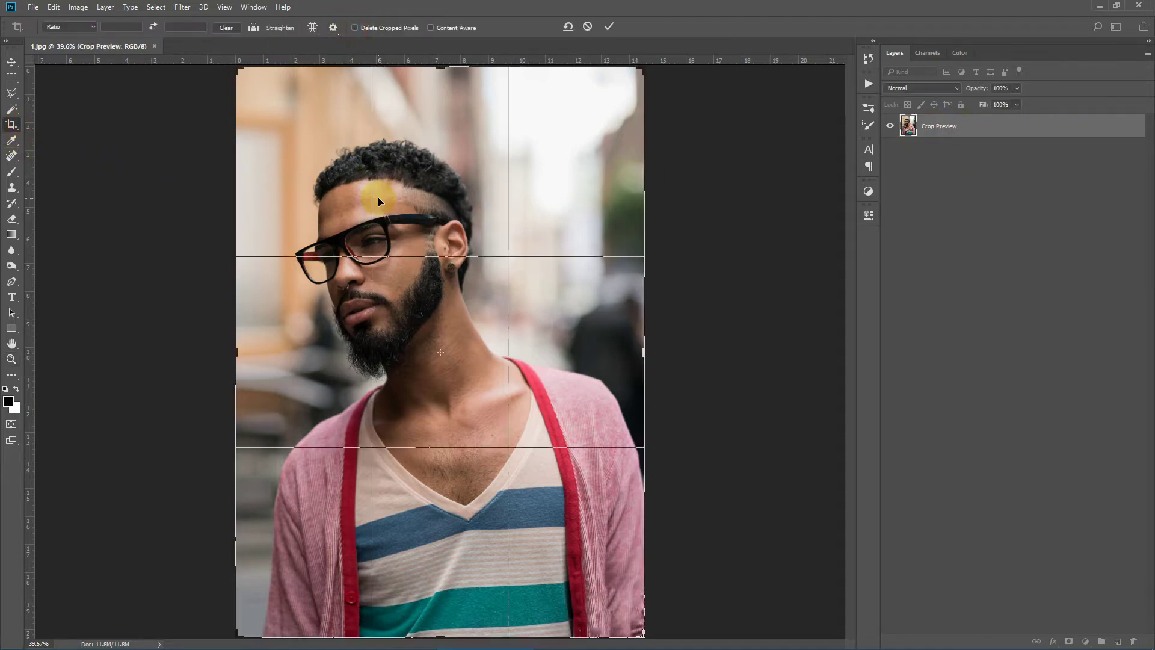
key("Return")
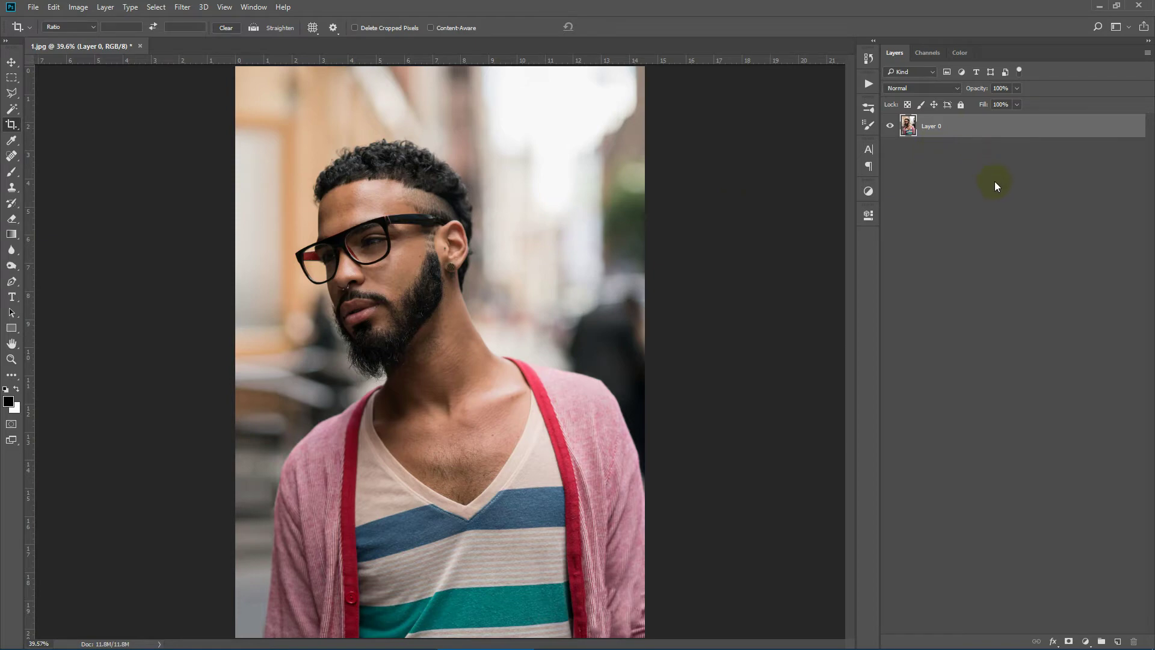
Convert Layer 0 into a Background layer
left_click(105, 8)
mouse_move(210, 21)
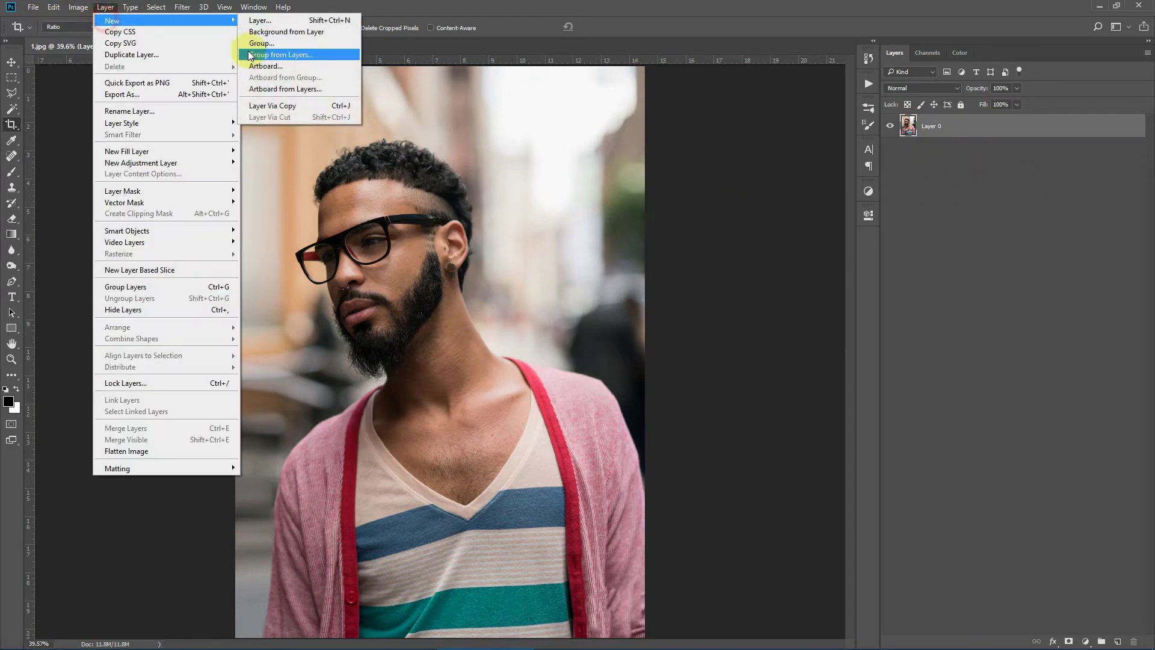
left_click(286, 33)
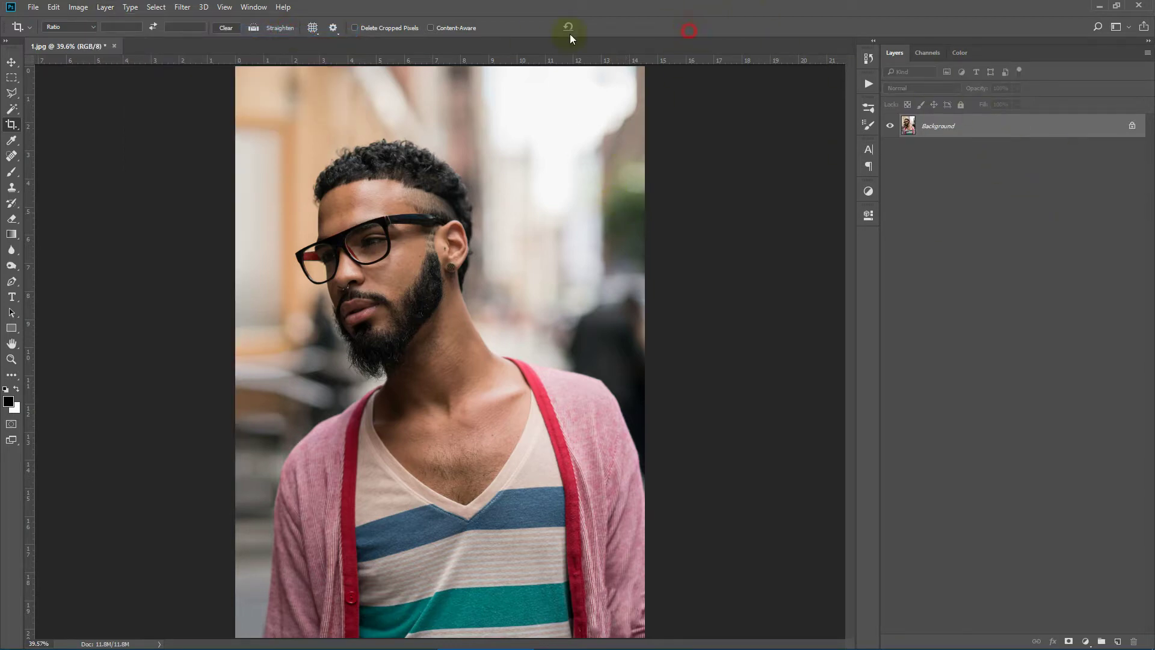
Open Image Size for the photo, check its resolution and set the width to 2719 pixels
left_click(79, 7)
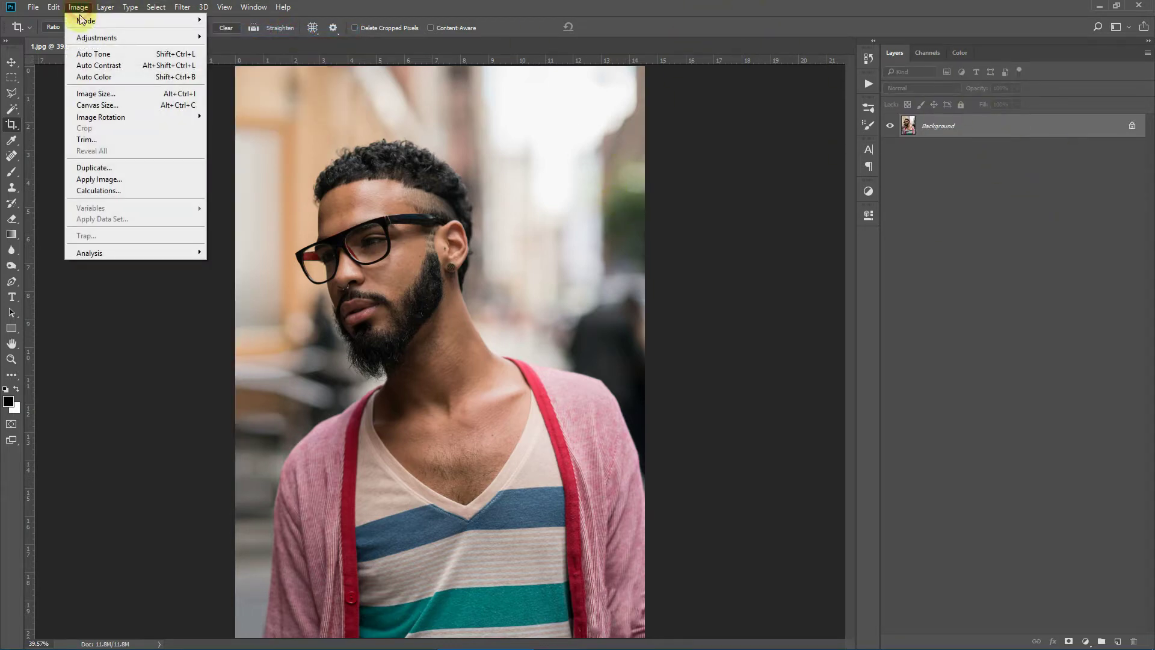
left_click(95, 93)
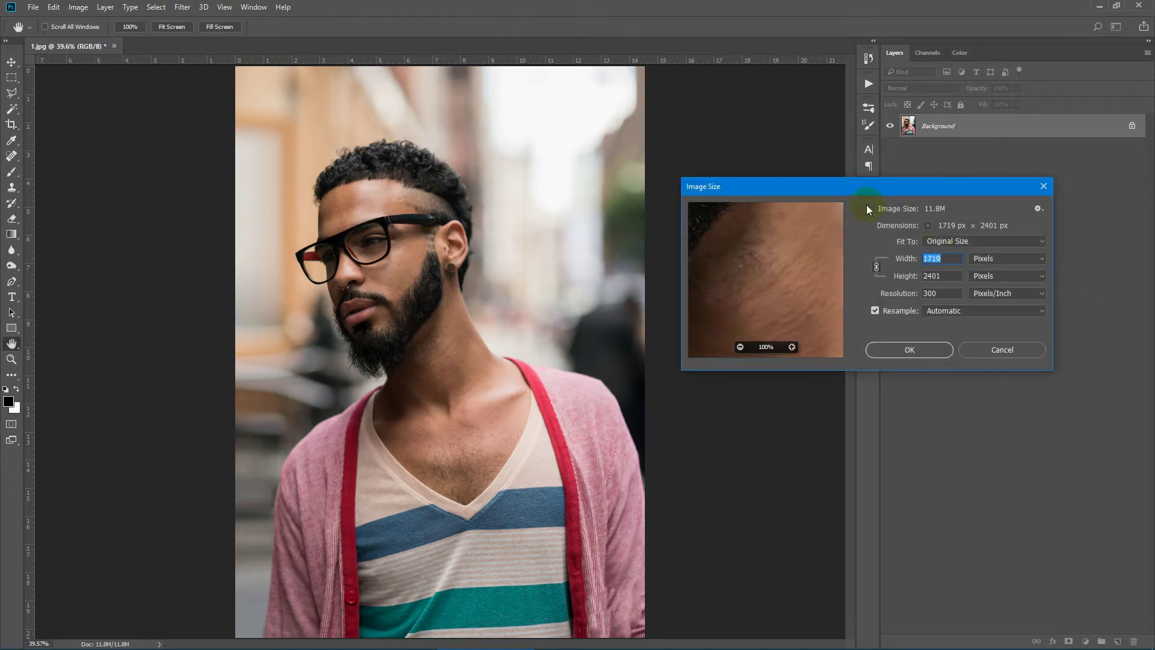
left_click_drag(838, 190, 789, 116)
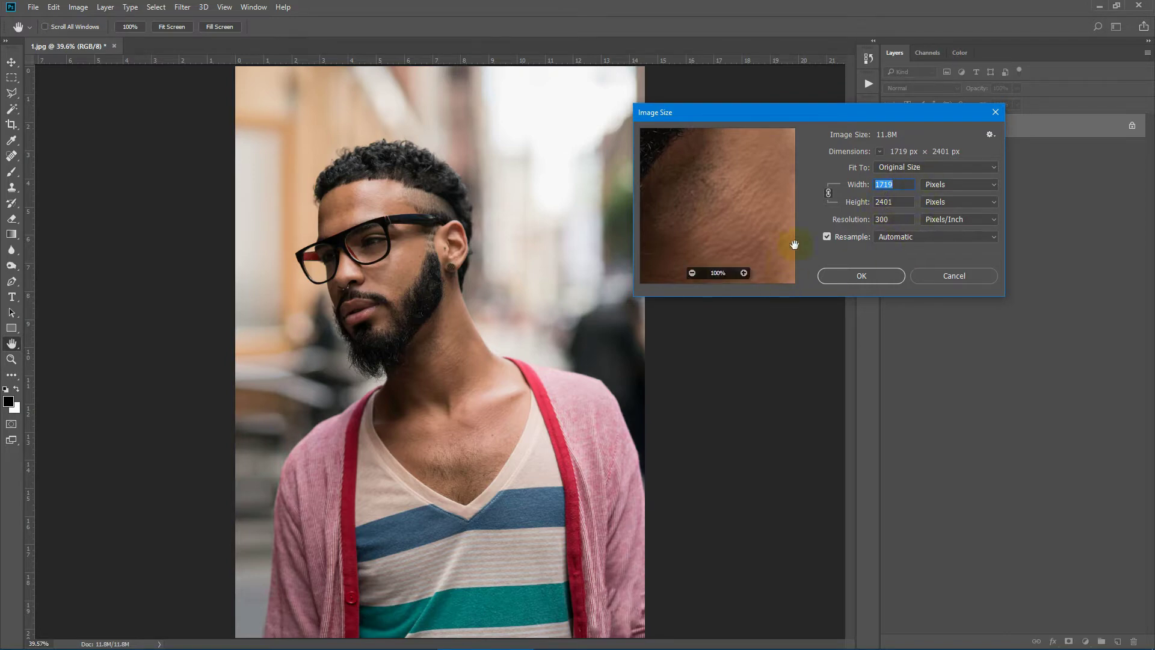
left_click(895, 219)
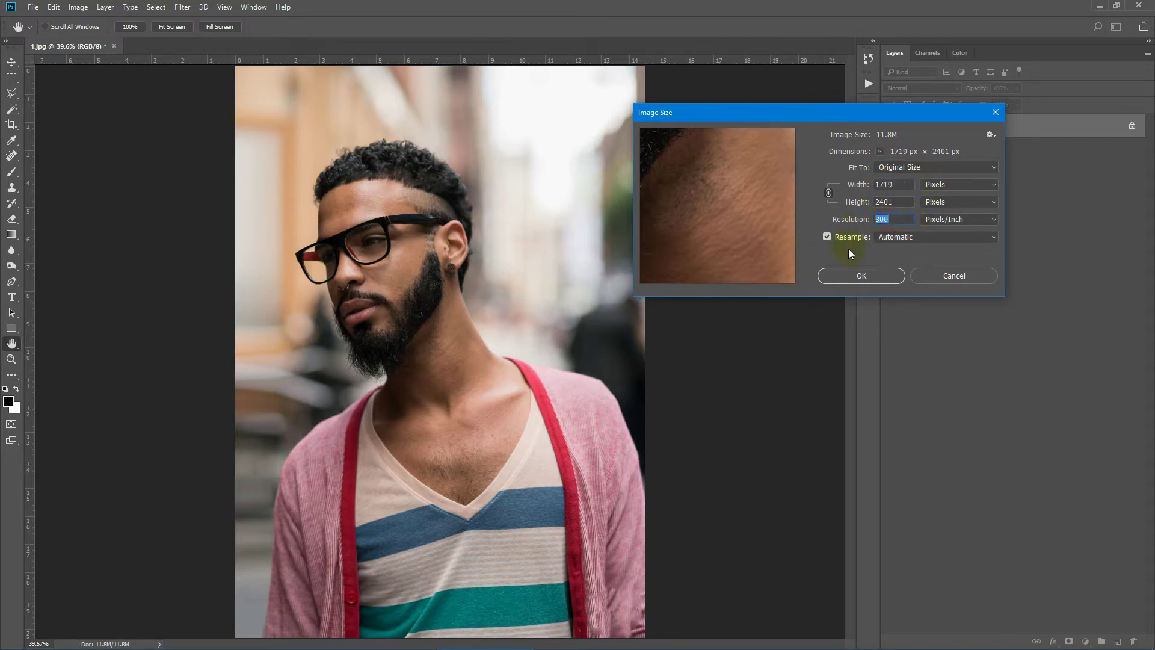
left_click(891, 220)
double_click(895, 218)
left_click(880, 184)
key("BackSpace")
type("2")
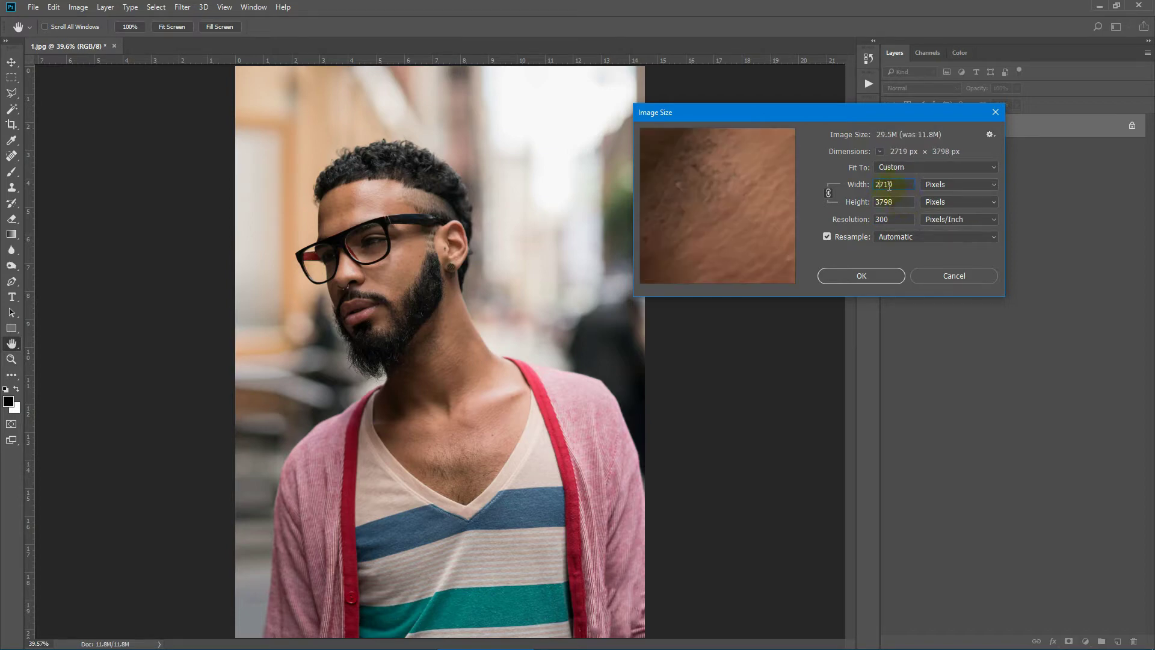
Try a width of 3719 pixels for the photo
key("BackSpace")
type("3")
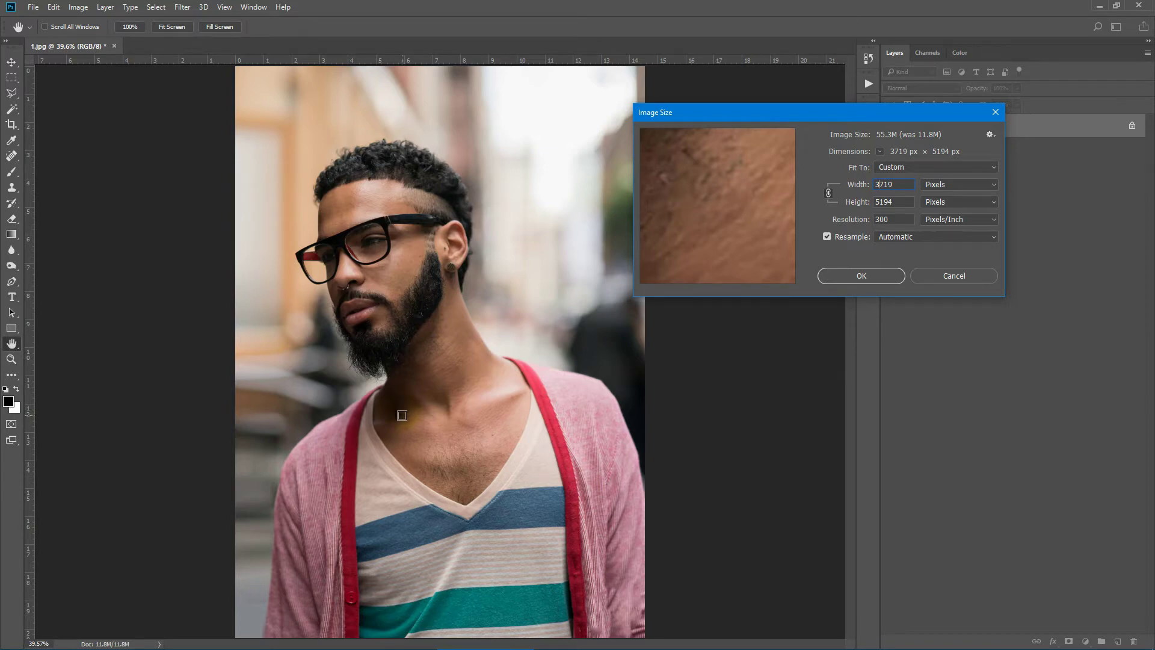
left_click_drag(402, 415, 439, 401)
left_click_drag(438, 407, 499, 380)
Return the width to 2719 pixels, apply the resize and fit the enlarged photo to the screen
left_click(903, 183)
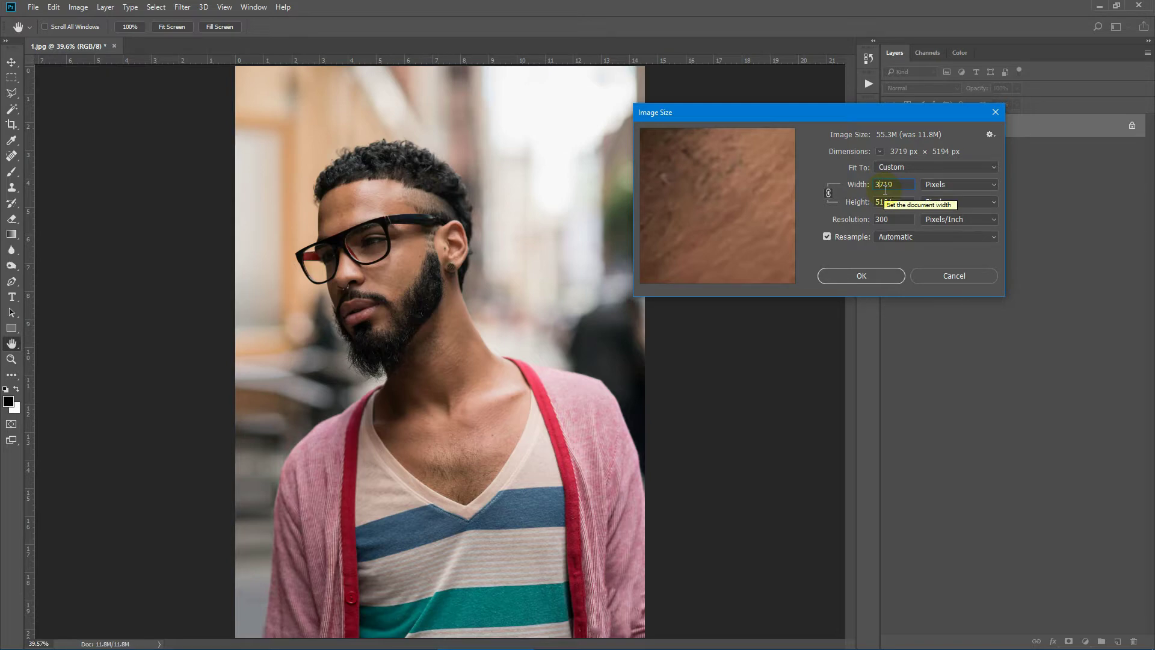
type("2719")
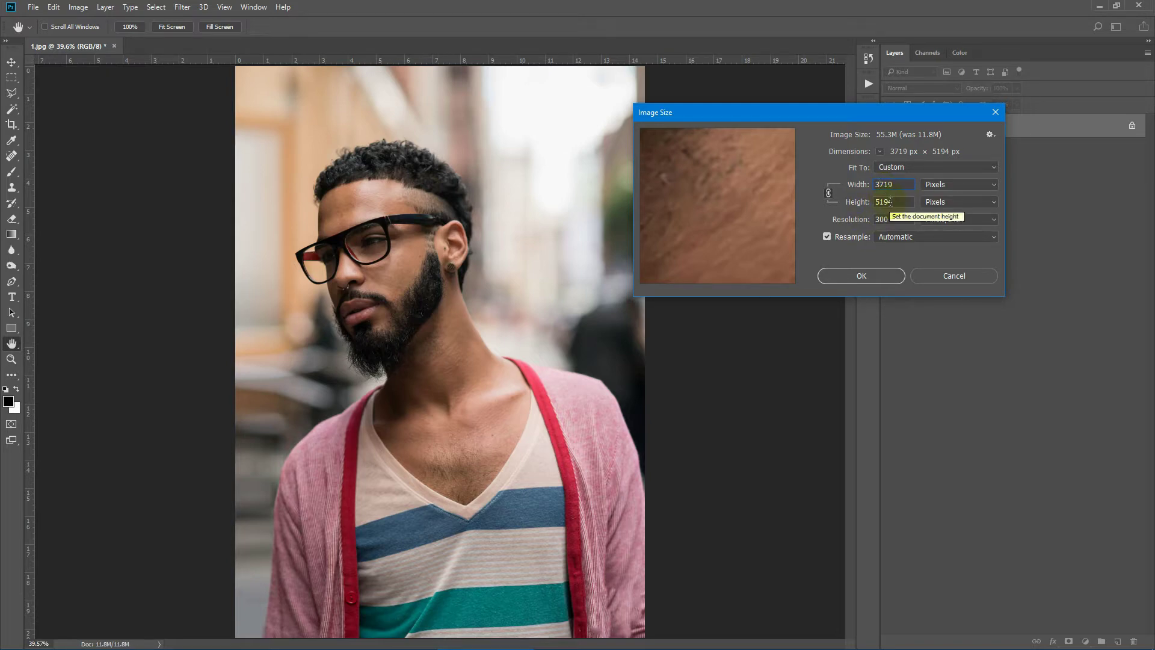
left_click(876, 276)
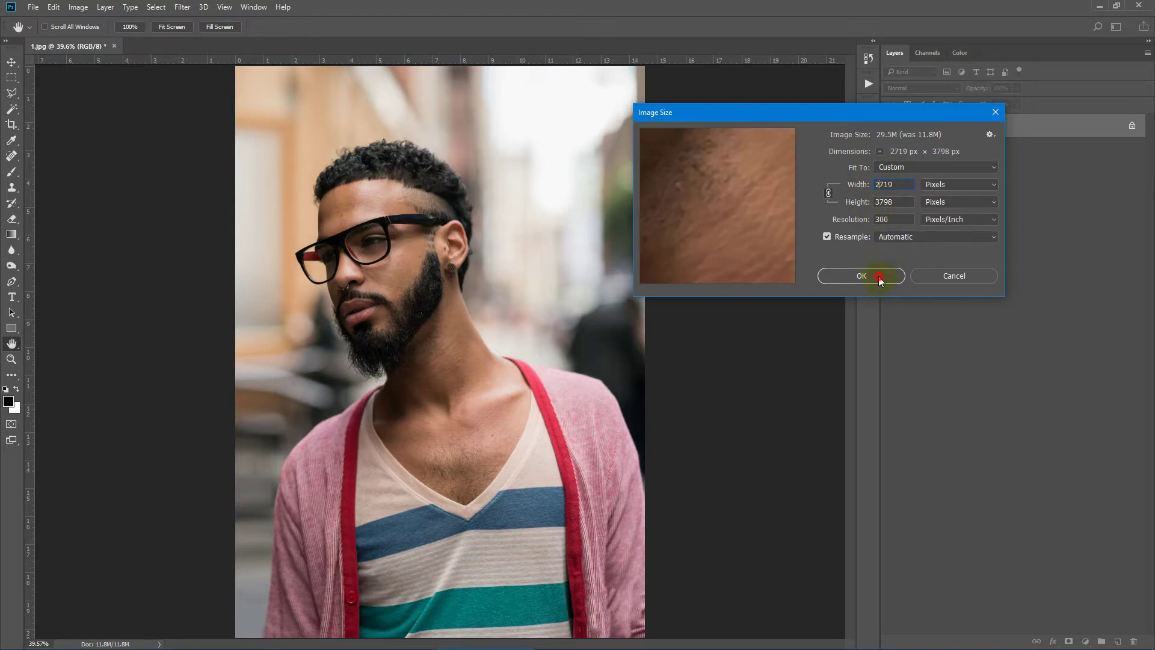
key("c")
left_click(11, 359)
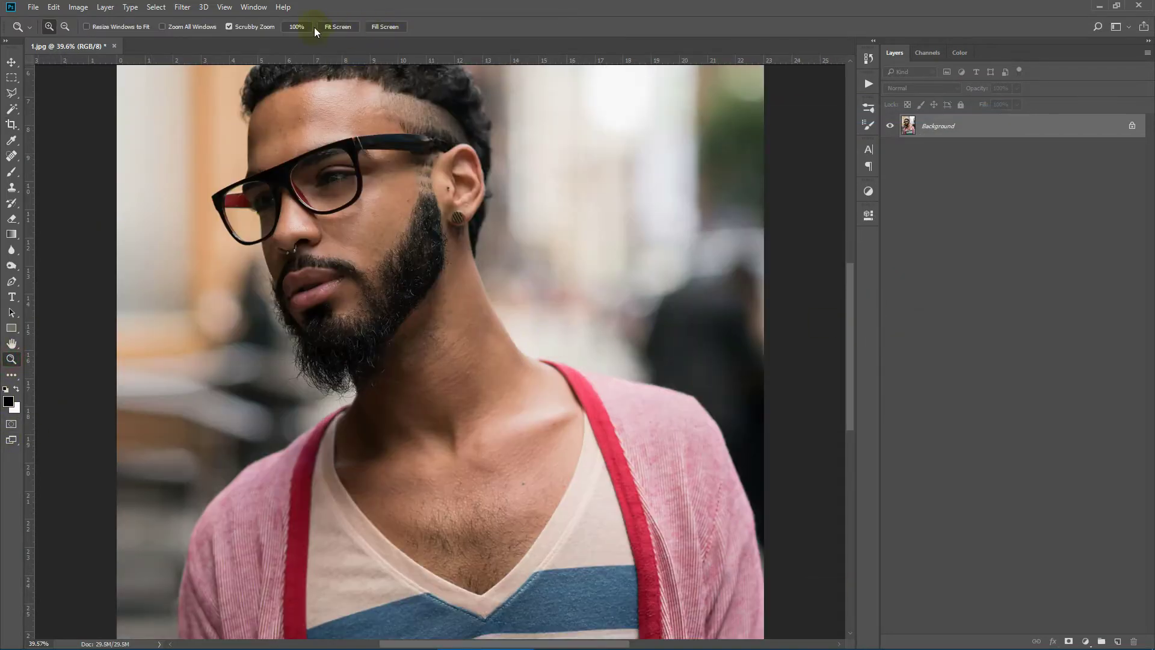
left_click(337, 27)
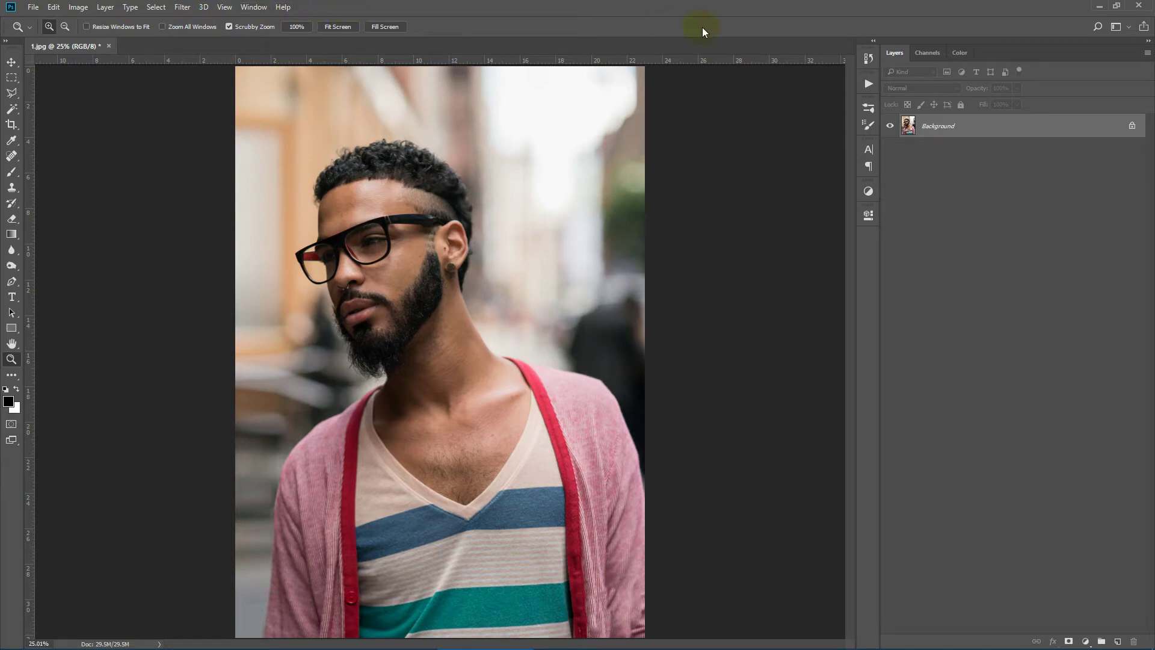
Display the Actions panel and load the Doodle Mosaic Art Photoshop Action file from main_files_doodle_mosaic_art
left_click(252, 6)
left_click(255, 87)
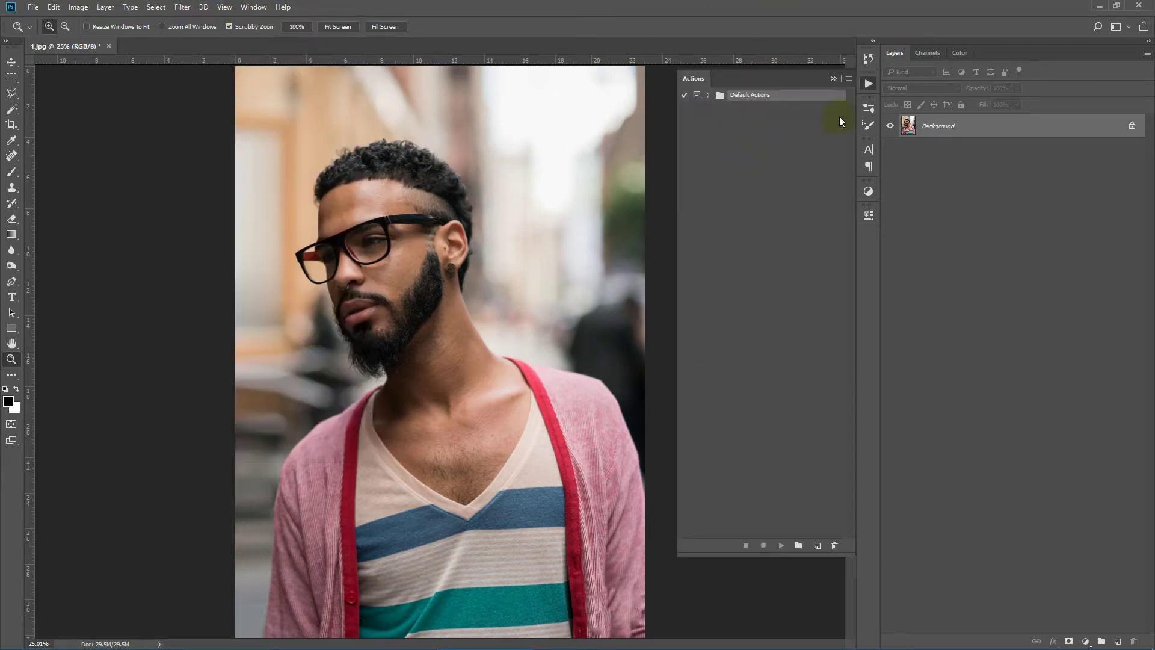
left_click(849, 79)
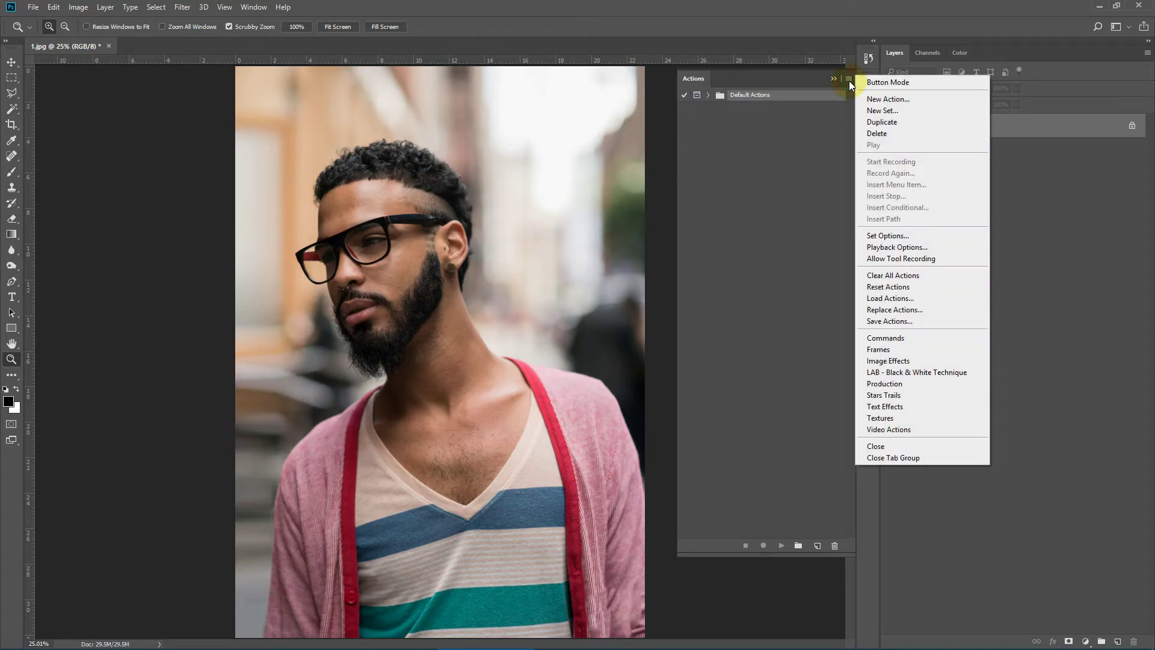
left_click(890, 297)
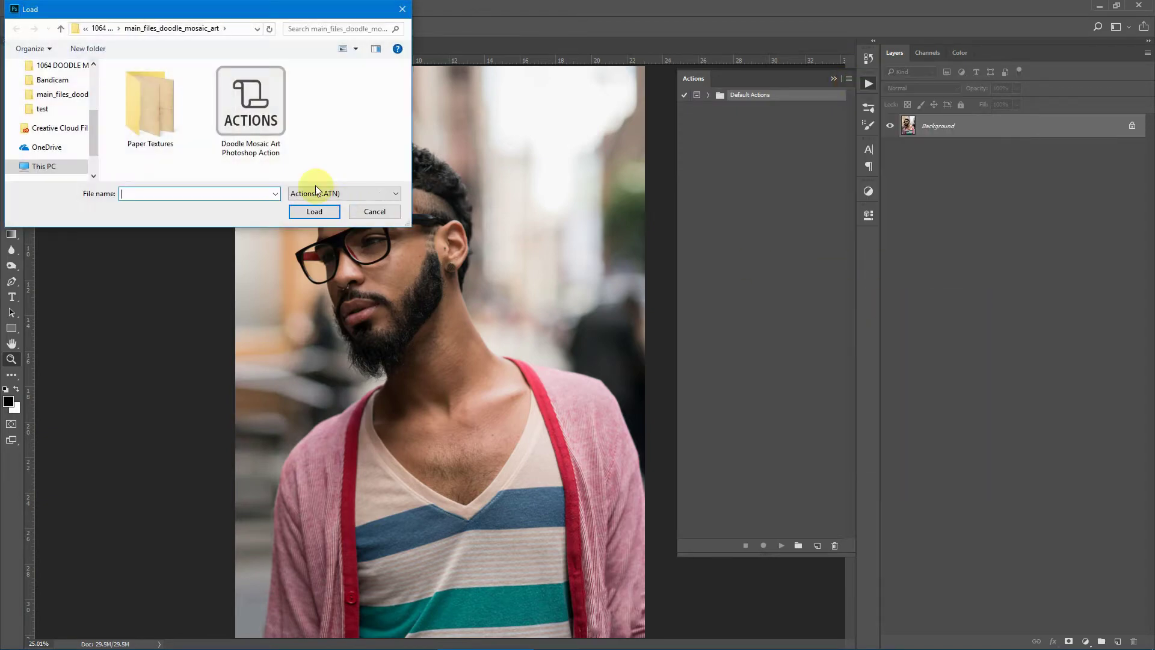
left_click(253, 103)
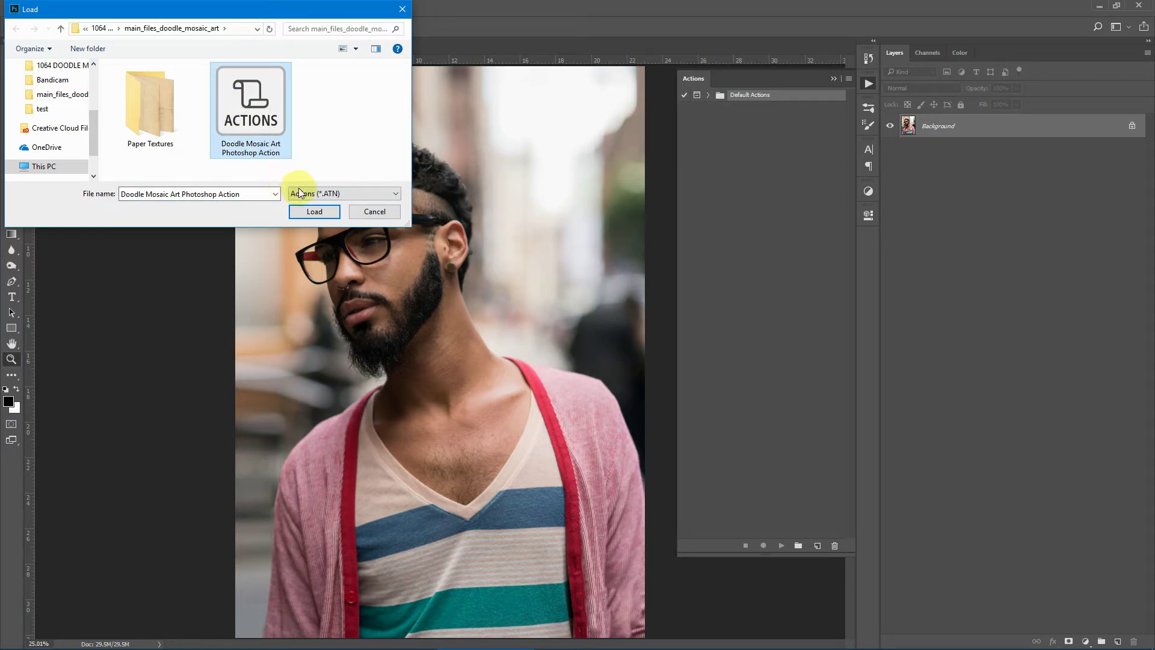
left_click(312, 212)
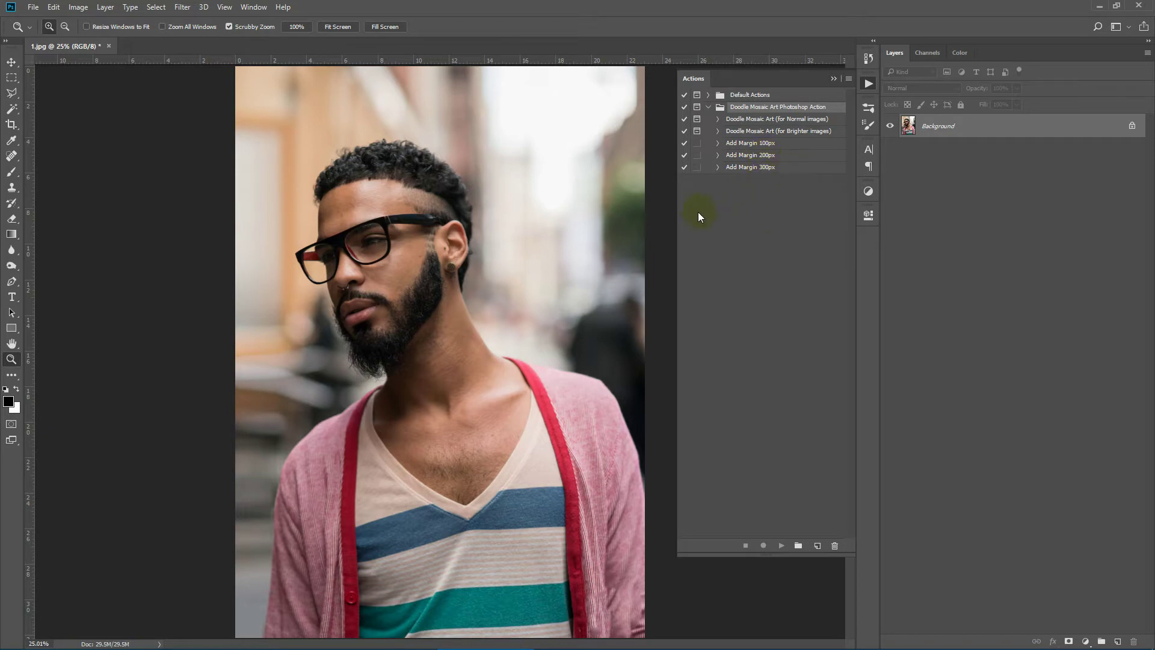
Load the Doodle Mosaic Art Brushes file from main_files_doodle_mosaic_art through the Preset Manager and check the new brush group
left_click(12, 172)
left_click(54, 7)
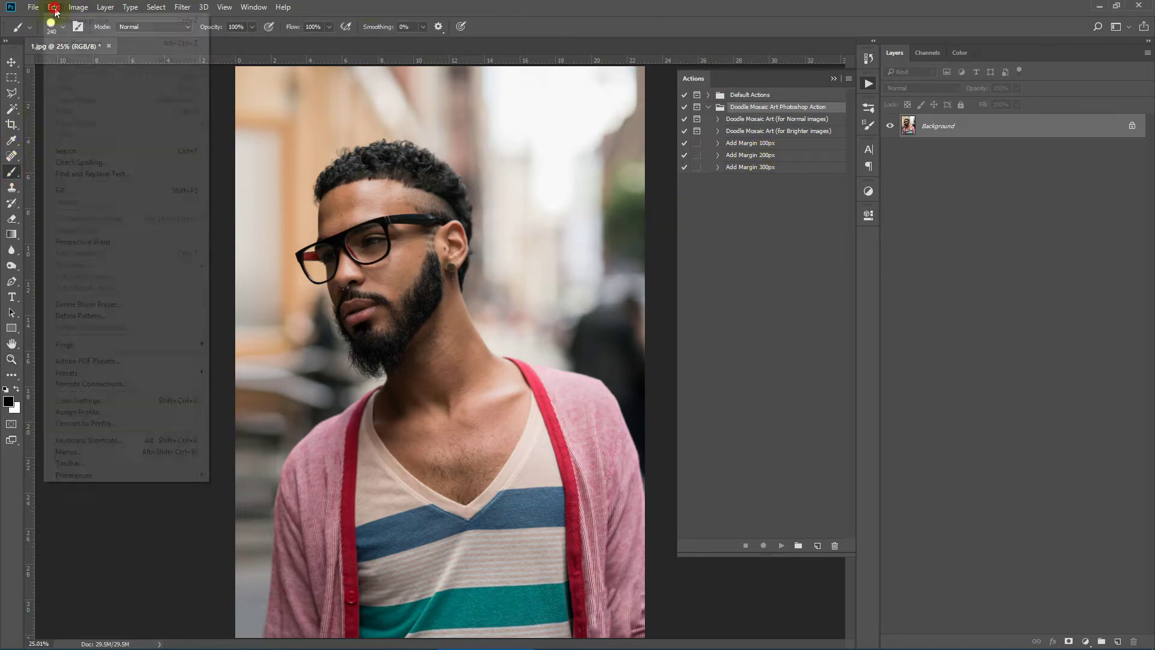
mouse_move(146, 370)
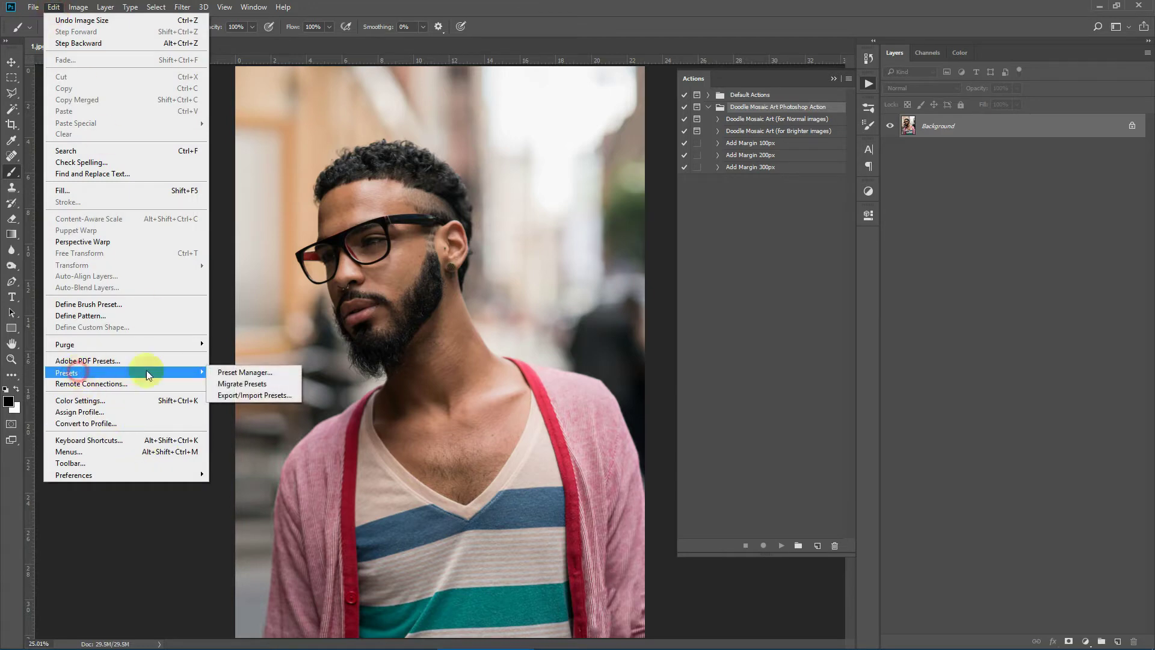
left_click(246, 369)
left_click(552, 179)
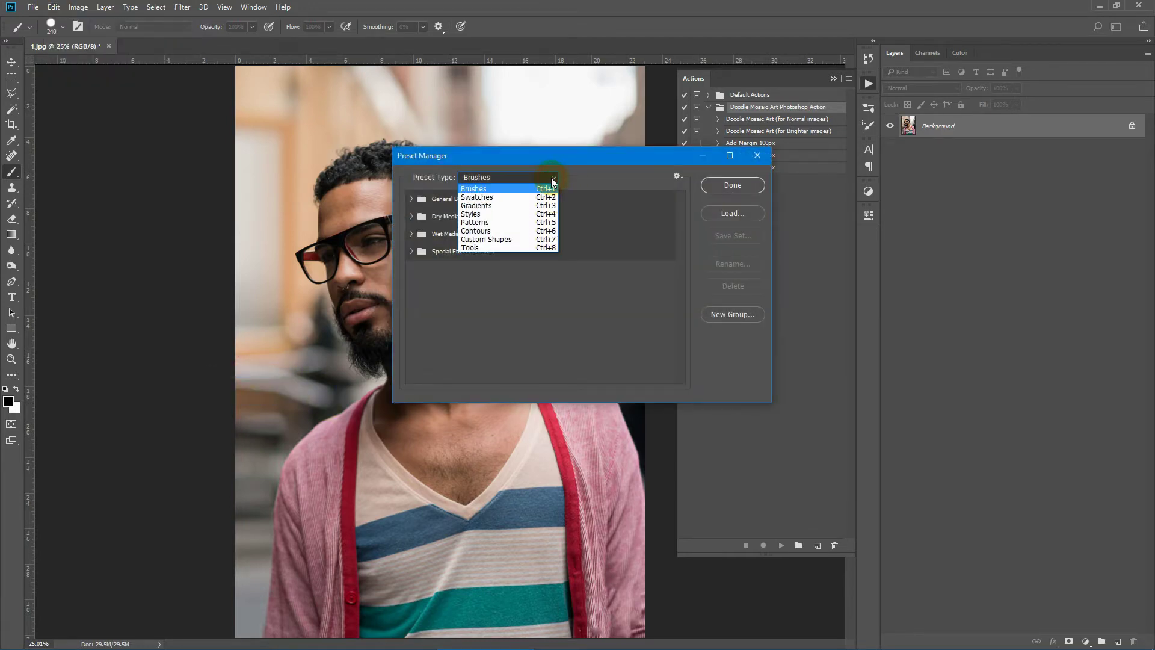
left_click(551, 179)
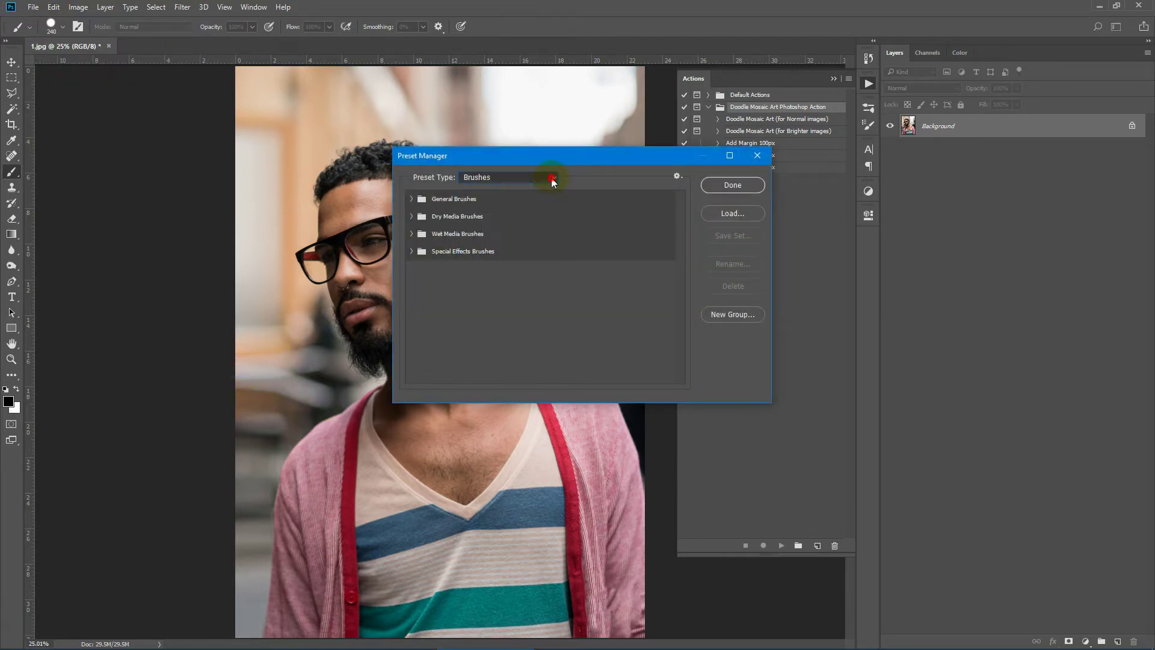
left_click(746, 216)
left_click(647, 316)
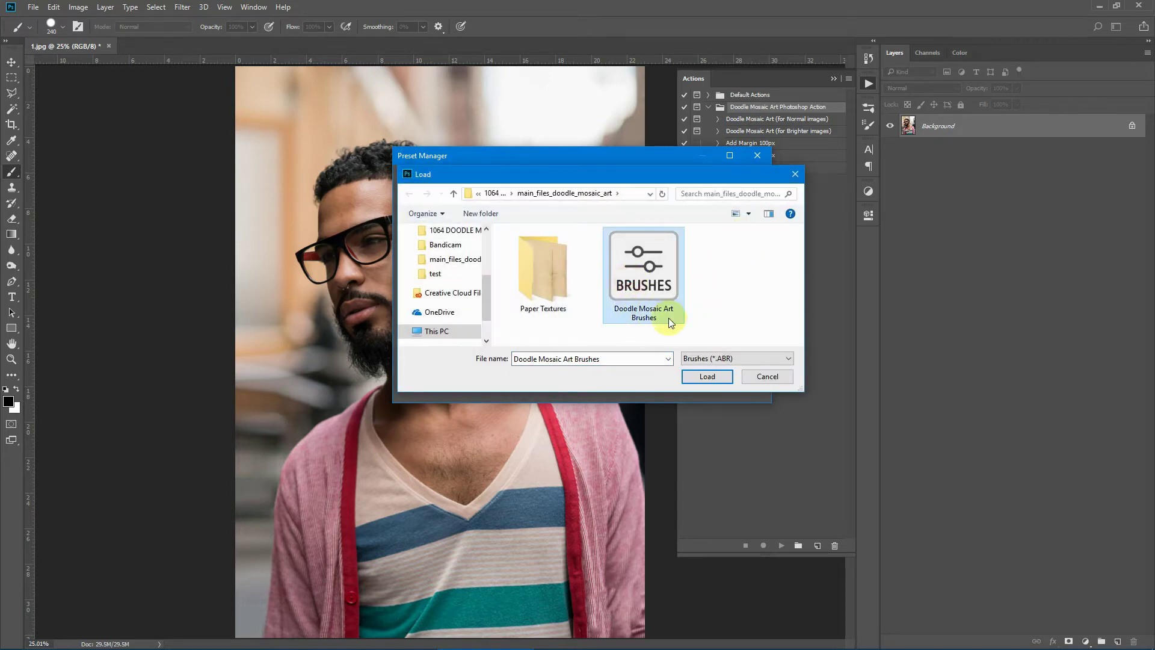
left_click(708, 376)
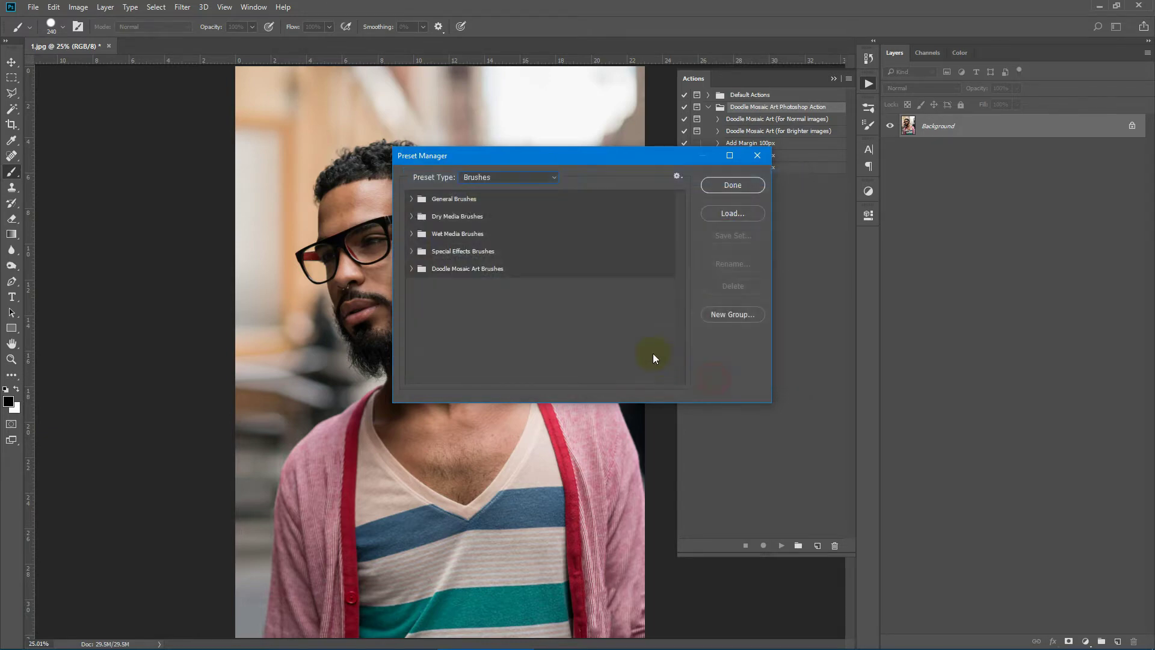
left_click(412, 270)
left_click(412, 270)
Switch the preset type to Patterns, load the Doodle Mosaic Art Patterns file and close the Preset Manager
left_click(537, 178)
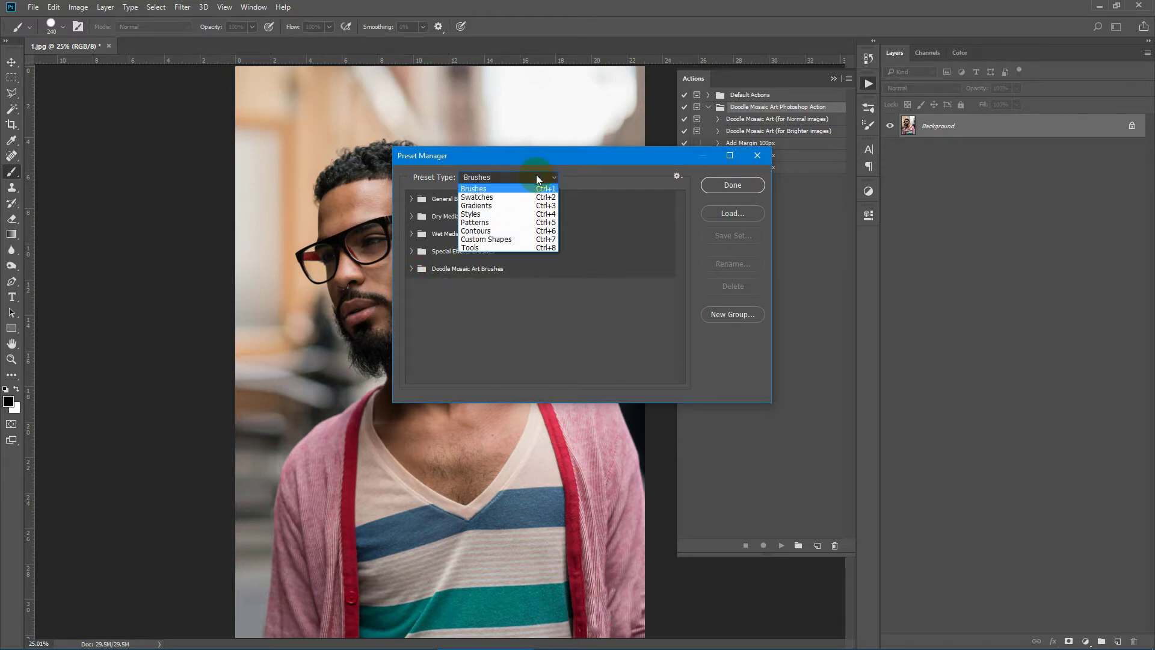
left_click(470, 224)
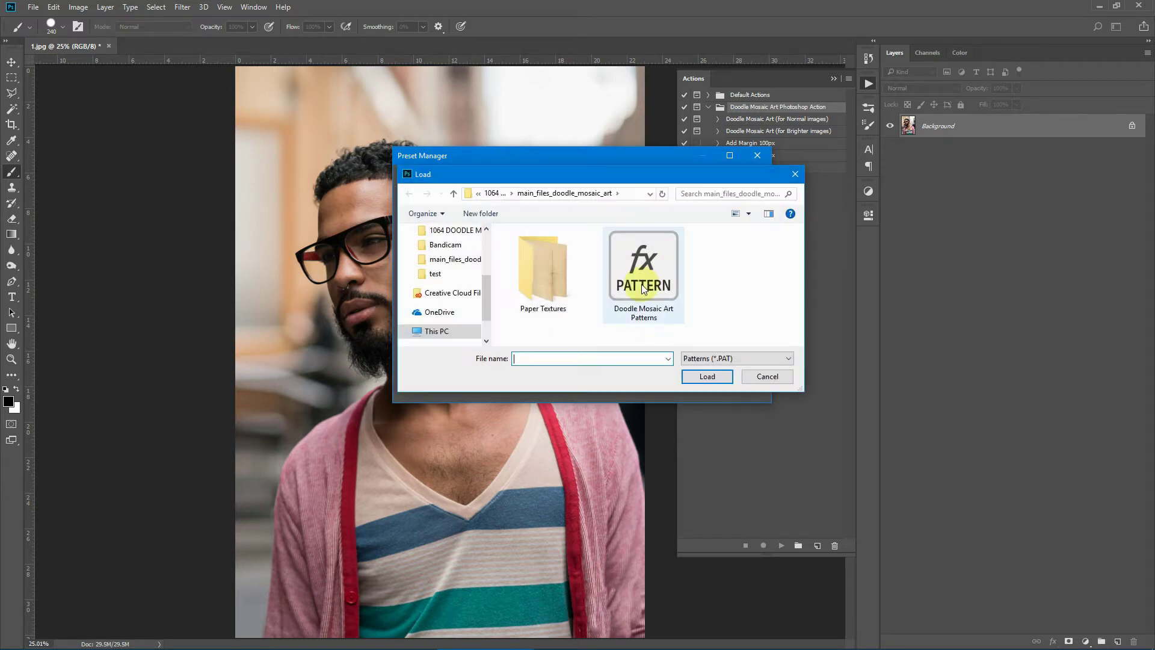
left_click(641, 283)
left_click(700, 379)
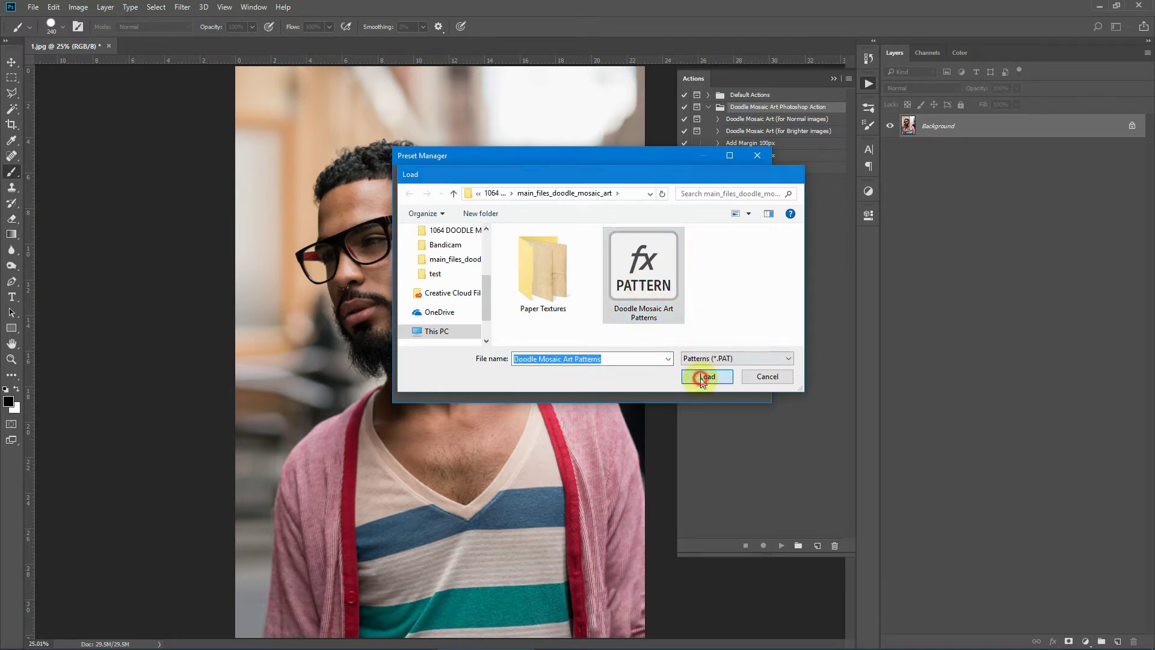
left_click(732, 185)
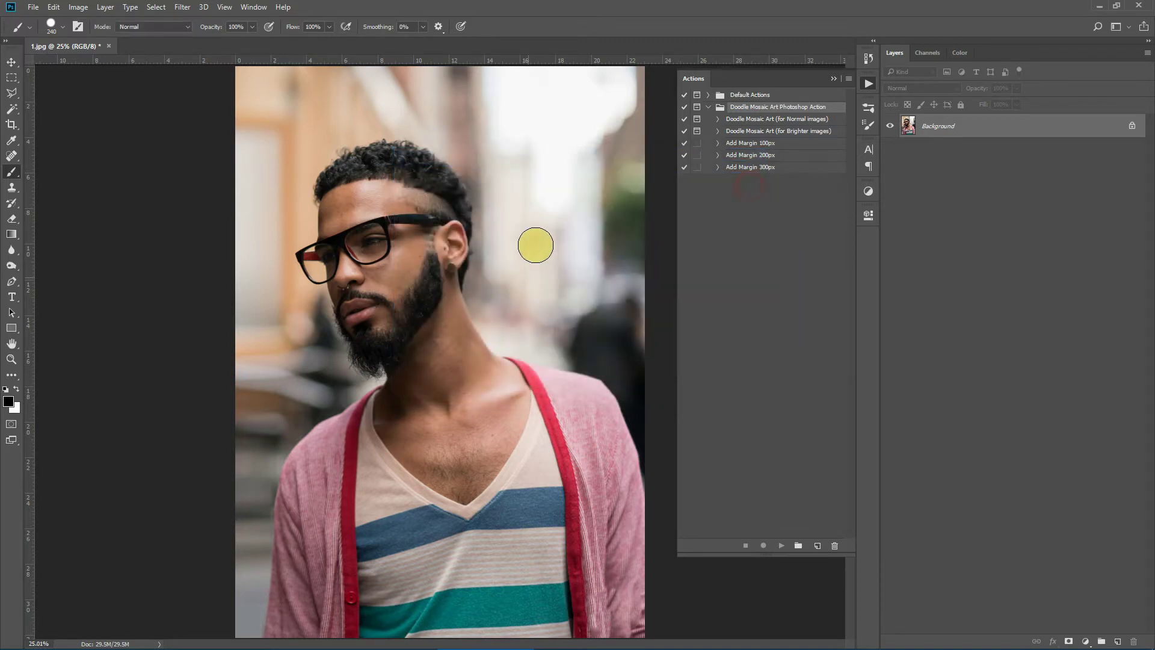
Activate the Brush tool with its opacity at 100%
left_click(7, 79)
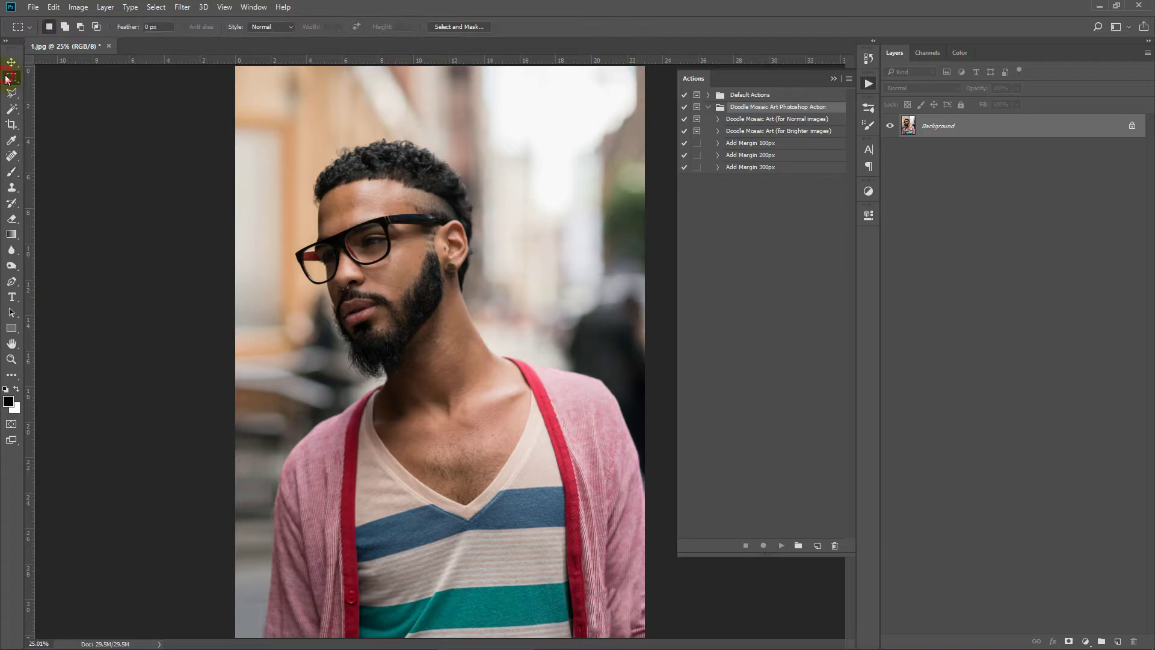
left_click(11, 174)
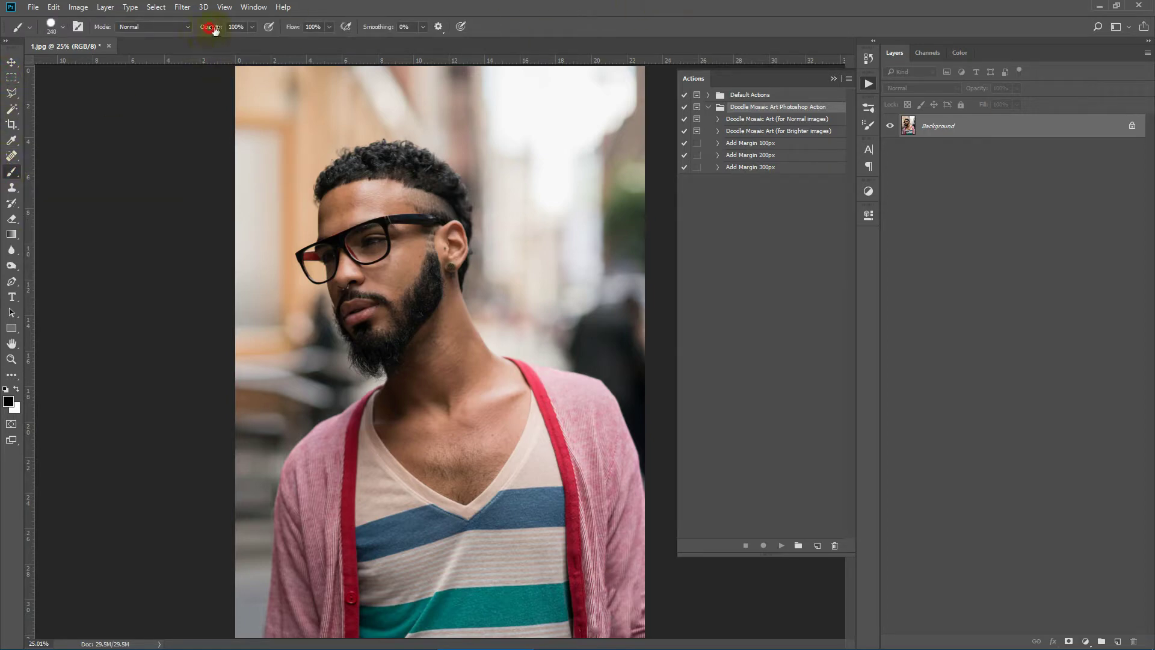
left_click_drag(211, 27, 304, 36)
Create a new layer above the Background and name it "subject"
left_click(1118, 642)
double_click(932, 127)
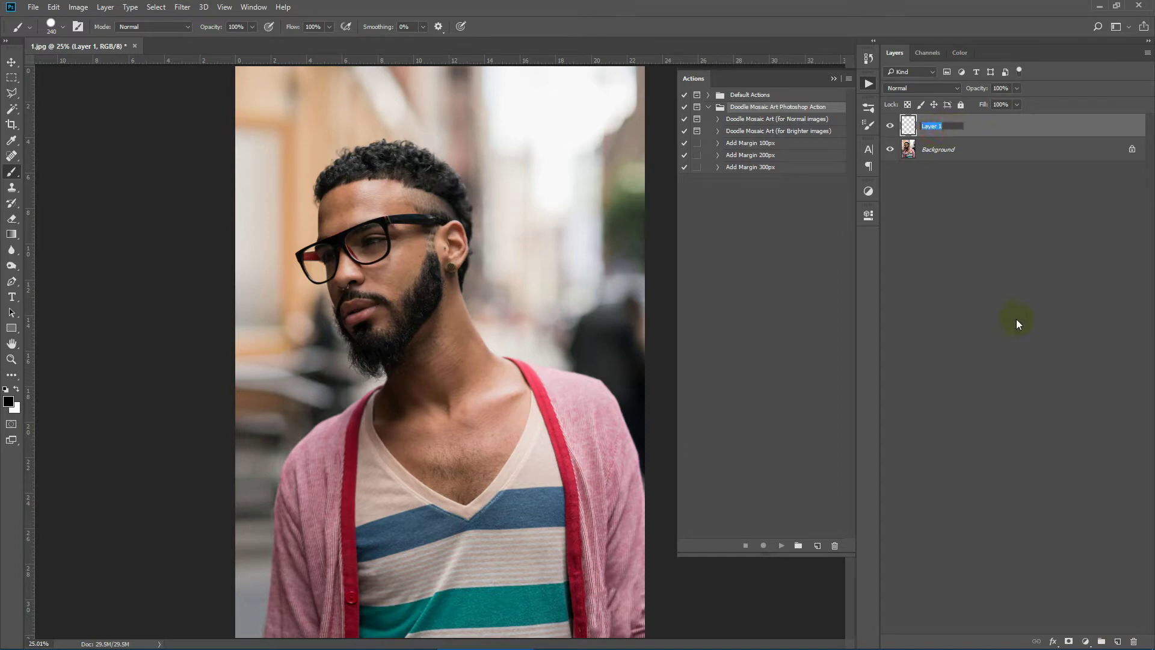
type("subject")
double_click(947, 127)
Select the whole man, from hair to cardigan, on the Background layer using the Quick Selection tool
left_click(987, 156)
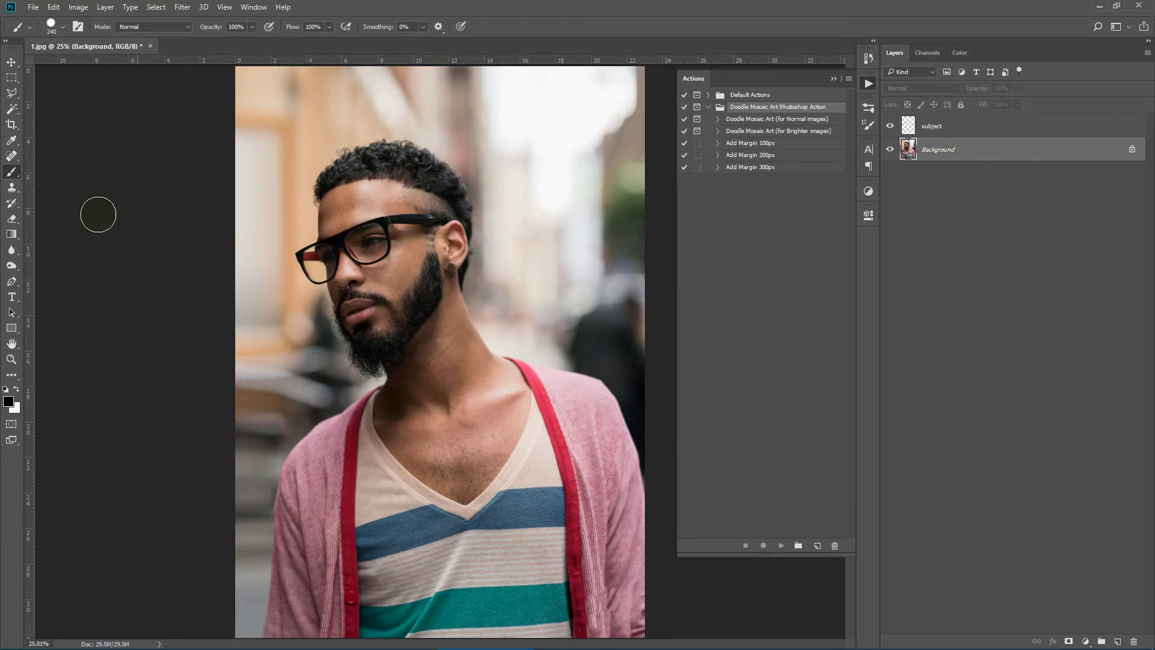
left_click_drag(11, 109, 55, 111)
left_click(54, 111)
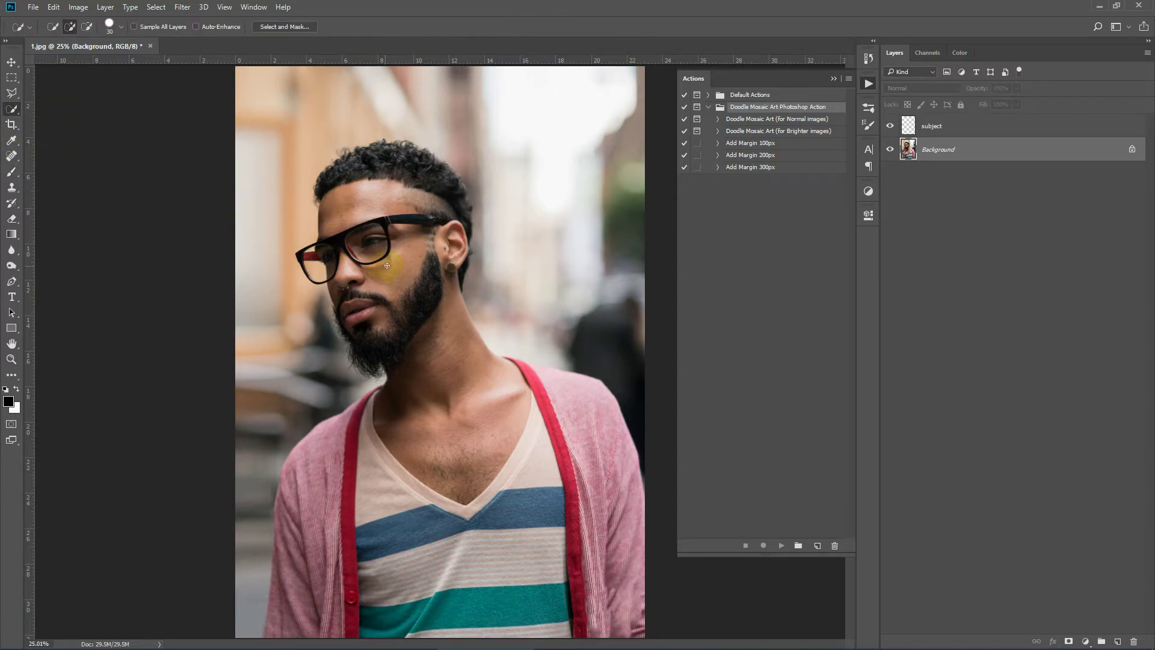
mouse_move(403, 321)
left_mouse_down()
mouse_move(425, 412)
mouse_move(361, 258)
mouse_move(317, 272)
mouse_move(313, 252)
mouse_move(337, 180)
mouse_move(388, 148)
mouse_move(436, 172)
left_mouse_up()
mouse_move(456, 242)
left_mouse_down()
mouse_move(440, 284)
mouse_move(489, 389)
mouse_move(462, 258)
mouse_move(421, 294)
mouse_move(401, 209)
mouse_move(352, 153)
mouse_move(362, 145)
mouse_move(456, 219)
mouse_move(468, 349)
mouse_move(403, 440)
mouse_move(411, 404)
mouse_move(401, 452)
mouse_move(378, 447)
mouse_move(329, 477)
mouse_move(290, 602)
mouse_move(475, 470)
left_mouse_up()
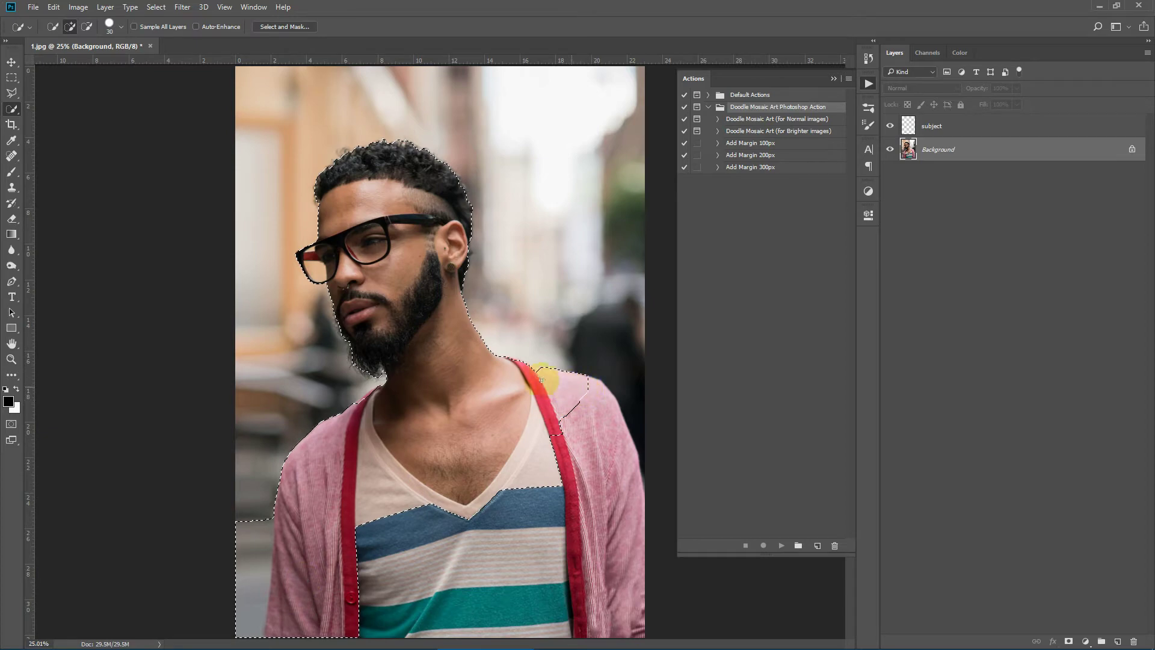
left_click_drag(539, 370, 536, 374)
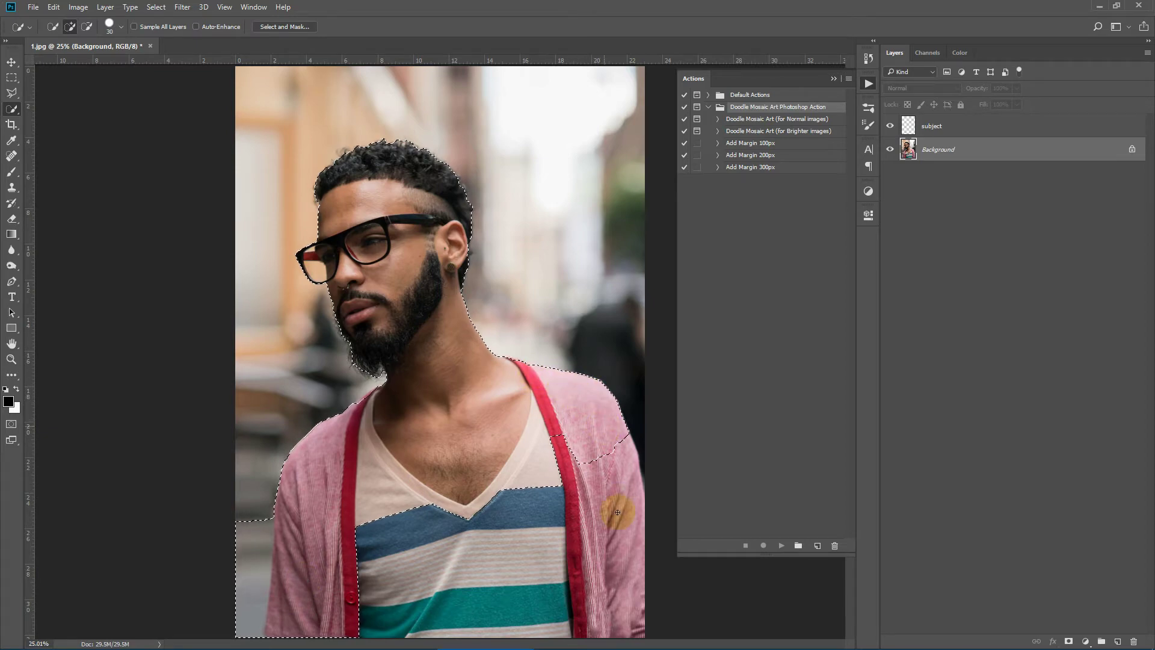
left_click_drag(617, 512, 608, 576)
left_click_drag(479, 597, 397, 602)
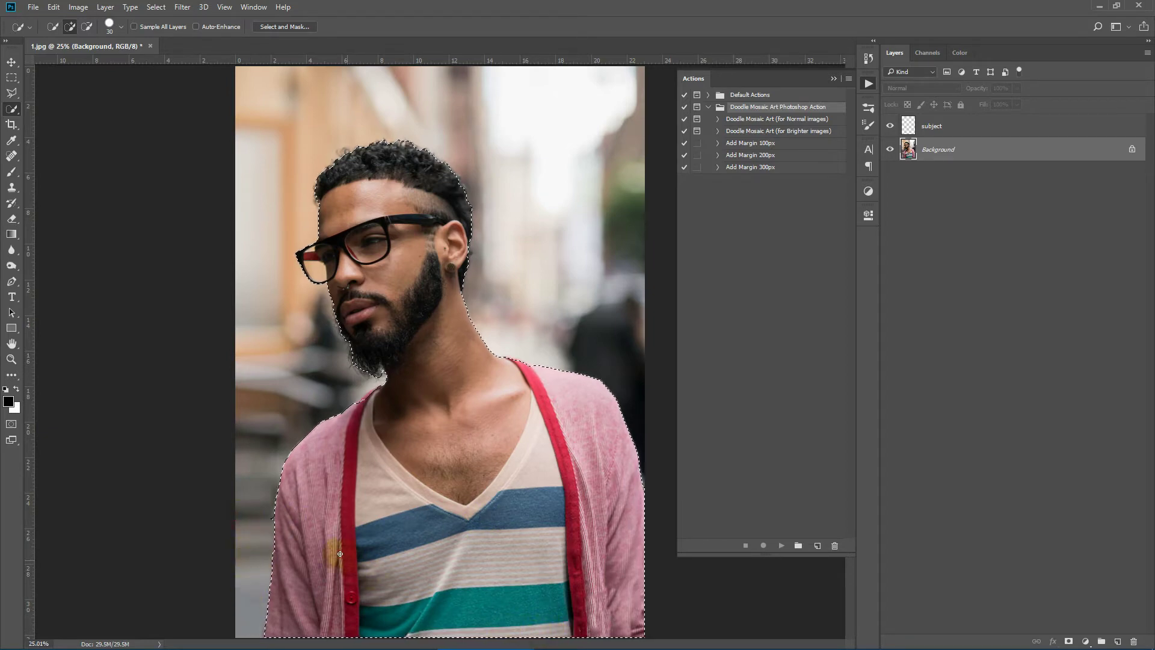
key("alt")
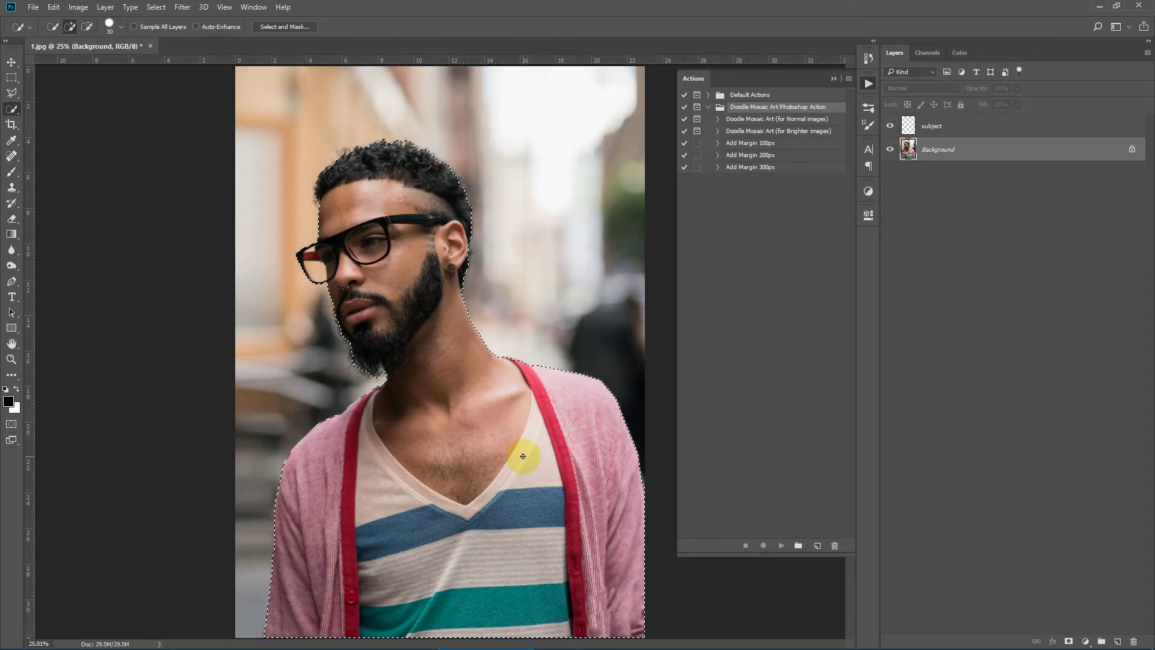
Make the subject layer active and set the foreground color to pure red, ff0000
left_click(960, 129)
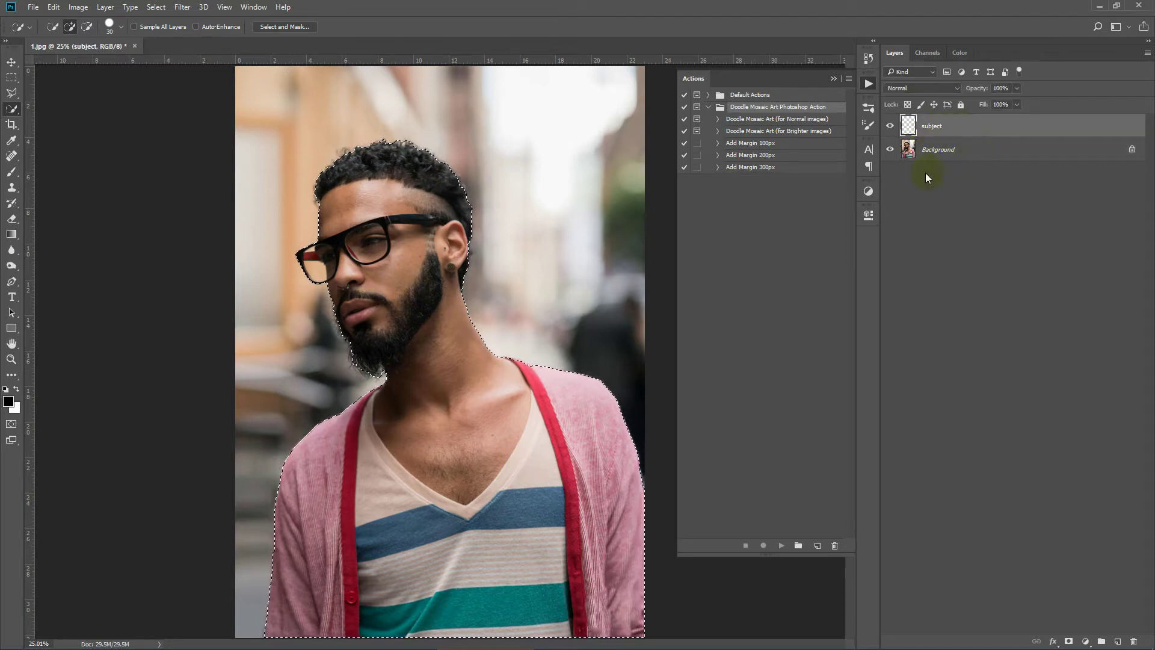
left_click(8, 401)
left_click(840, 131)
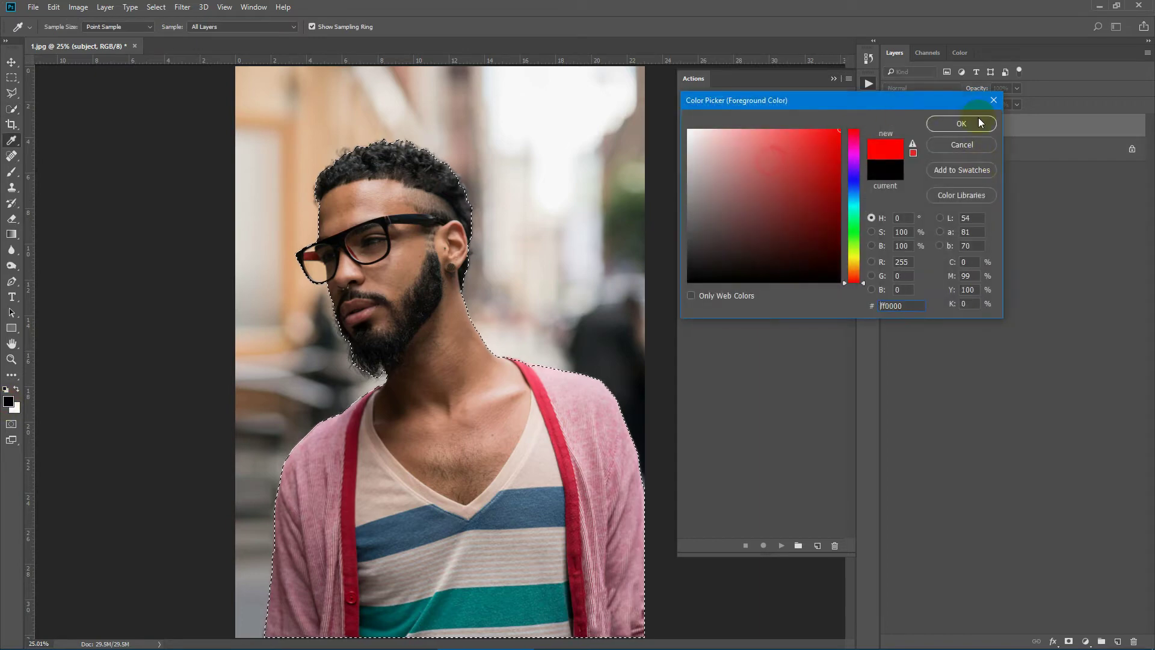
left_click(975, 122)
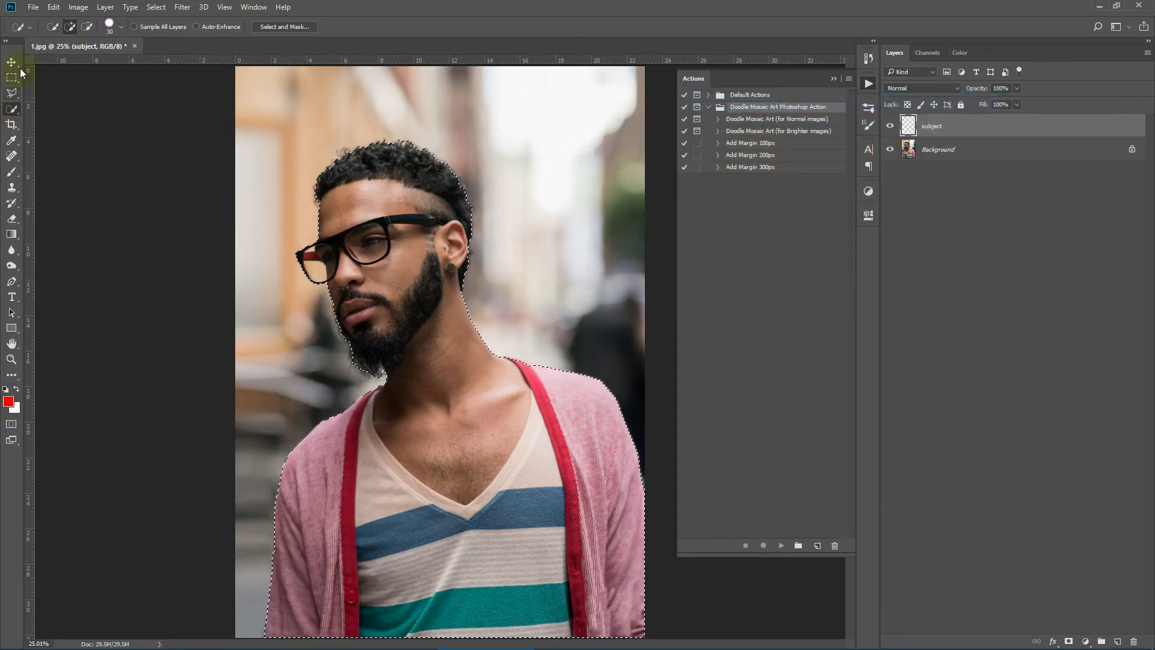
Paint the entire selected man red on the subject layer, enlarging the brush to 800 pixels
left_click(12, 171)
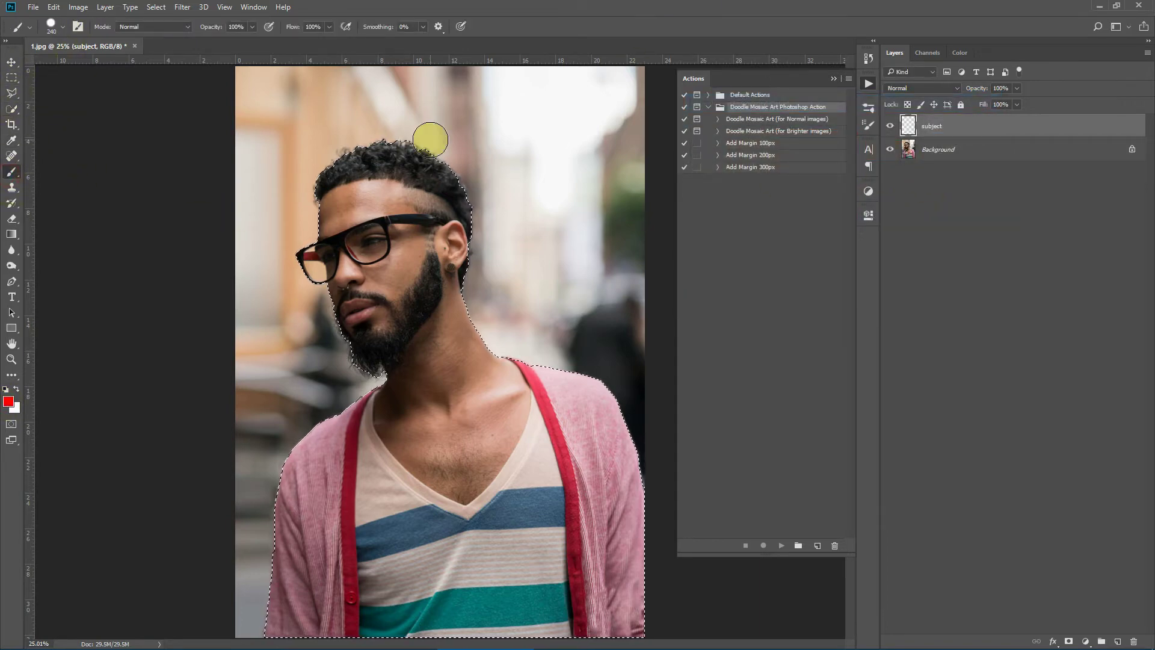
mouse_move(447, 160)
left_mouse_down()
mouse_move(417, 198)
mouse_move(248, 261)
mouse_move(221, 255)
mouse_move(310, 228)
mouse_move(264, 284)
mouse_move(489, 292)
left_mouse_up()
key("bracketright")
key("bracketright")
key("bracketright")
key("bracketright")
key("bracketright")
key("bracketright")
mouse_move(554, 322)
left_mouse_down()
mouse_move(665, 477)
mouse_move(528, 619)
mouse_move(621, 440)
left_mouse_up()
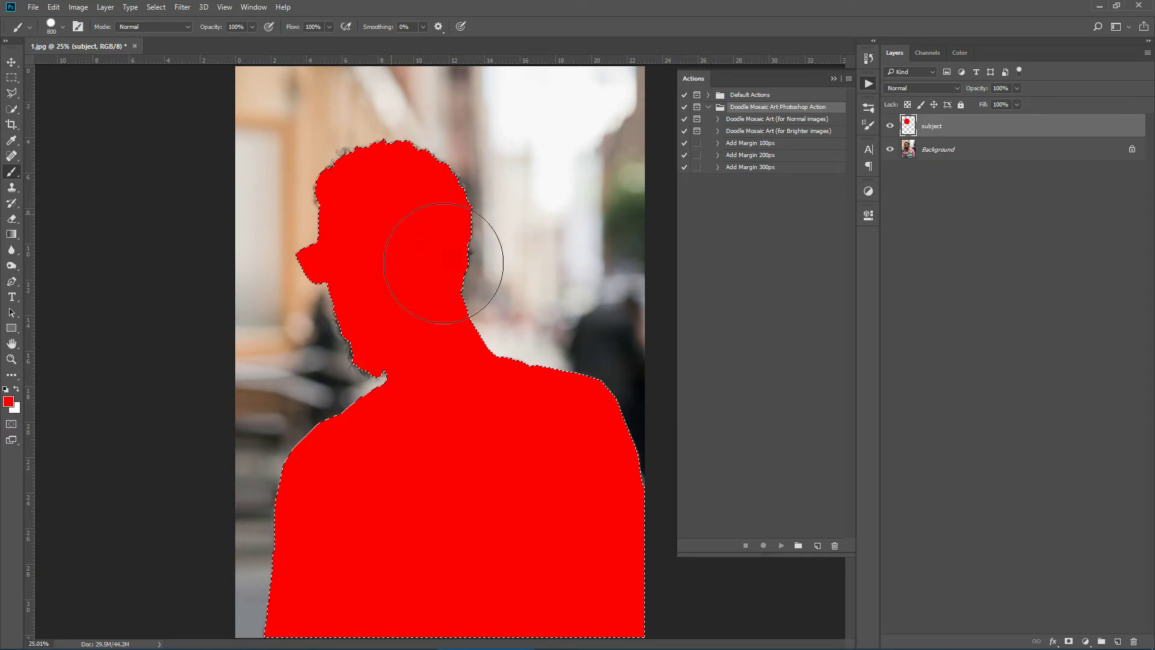
Deselect the painted man's outline using a marquee tool option
key("m")
right_click(402, 215)
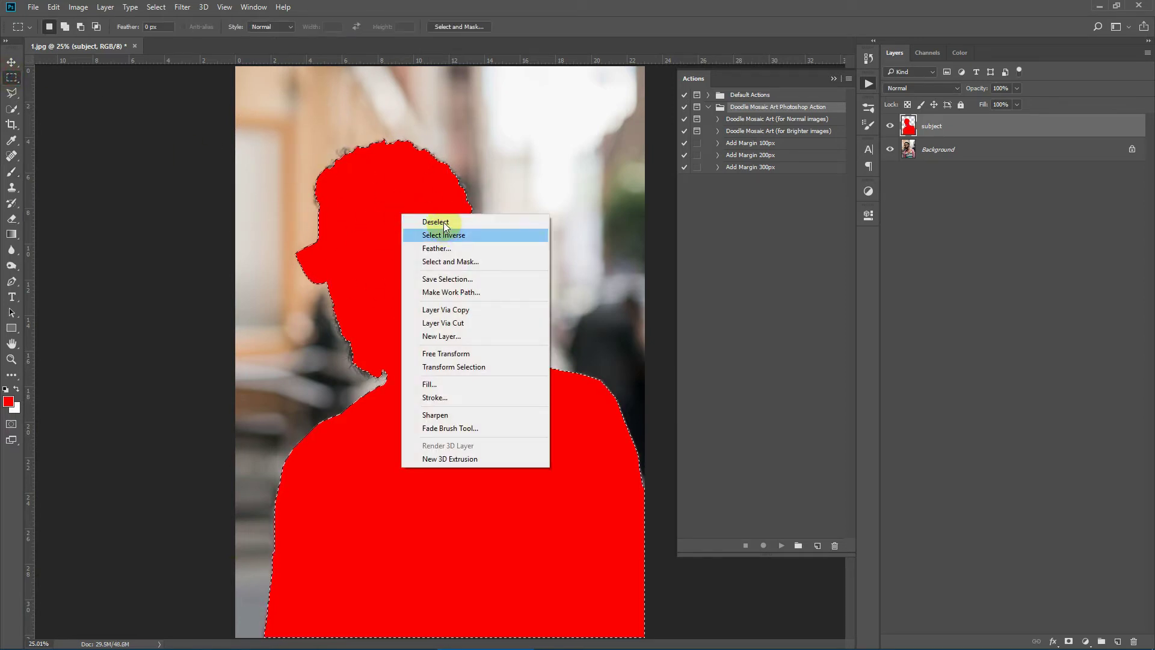
left_click(421, 221)
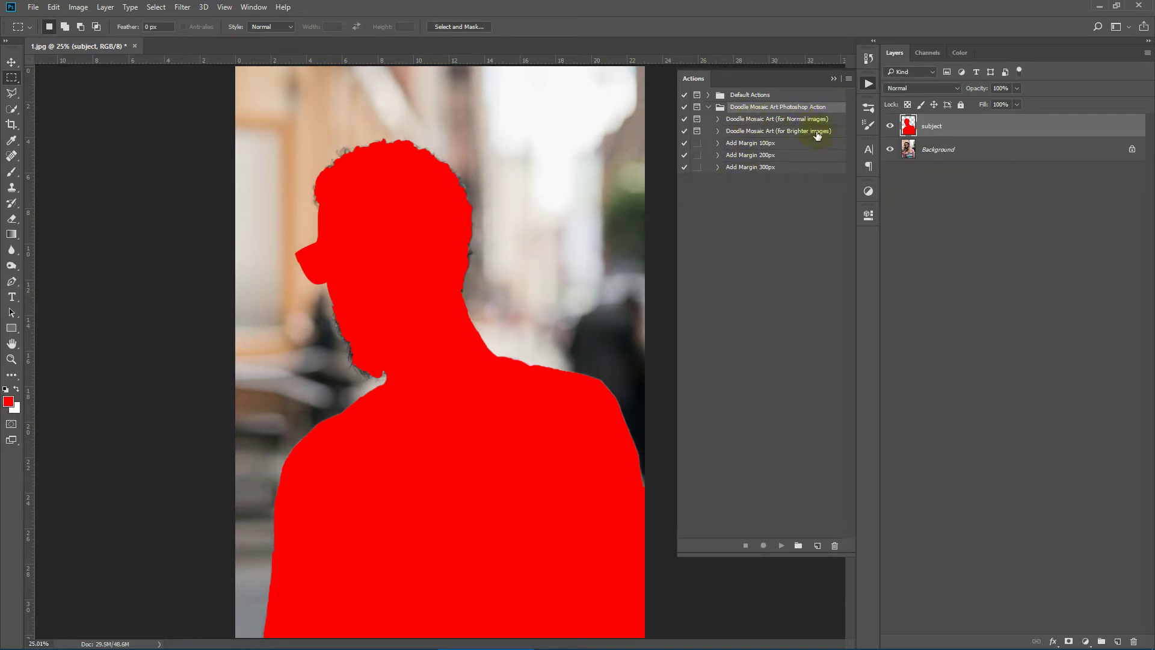
Run the Doodle Mosaic Art (for Normal images) action and dismiss its closing message
left_click(782, 120)
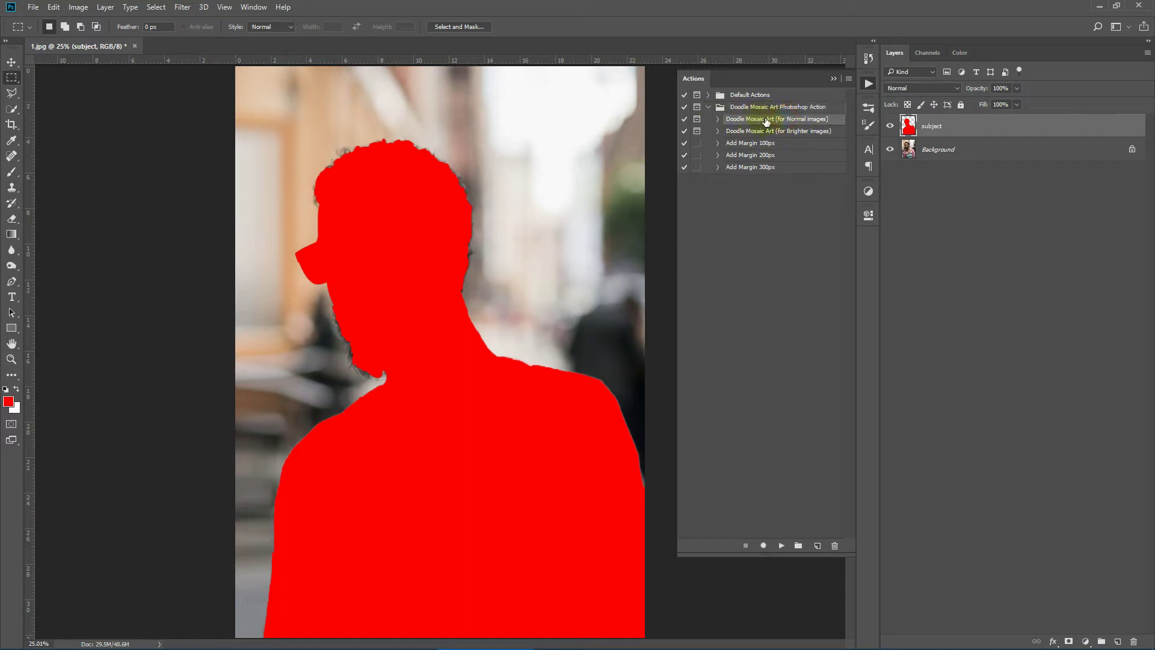
left_click(780, 545)
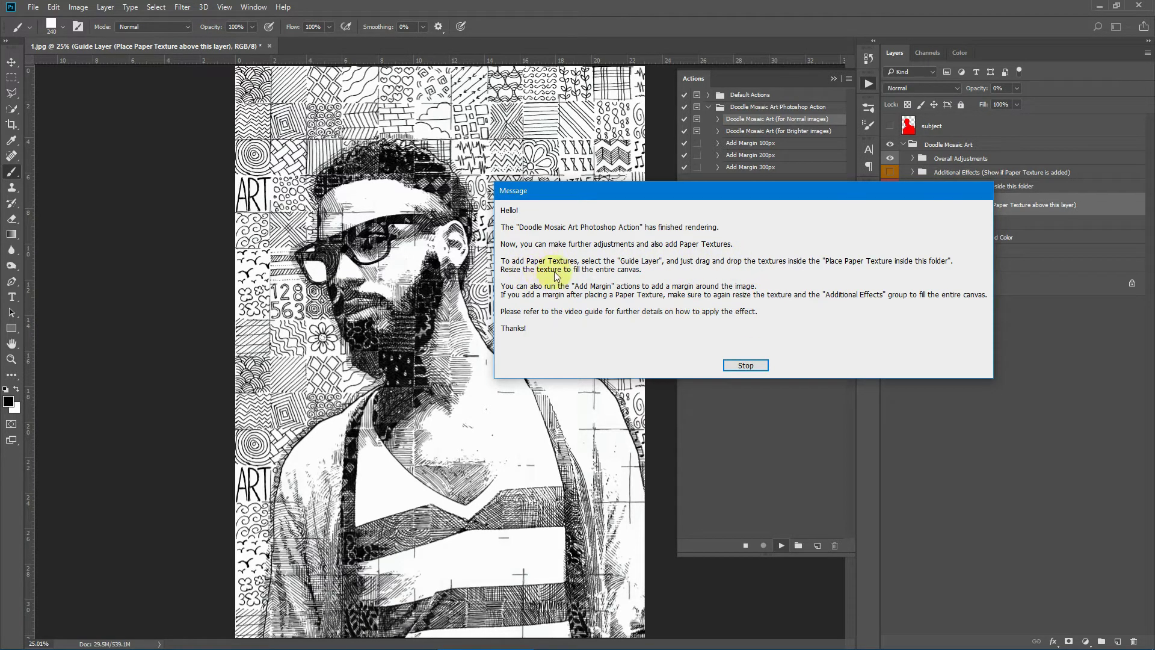
left_click_drag(760, 194, 564, 217)
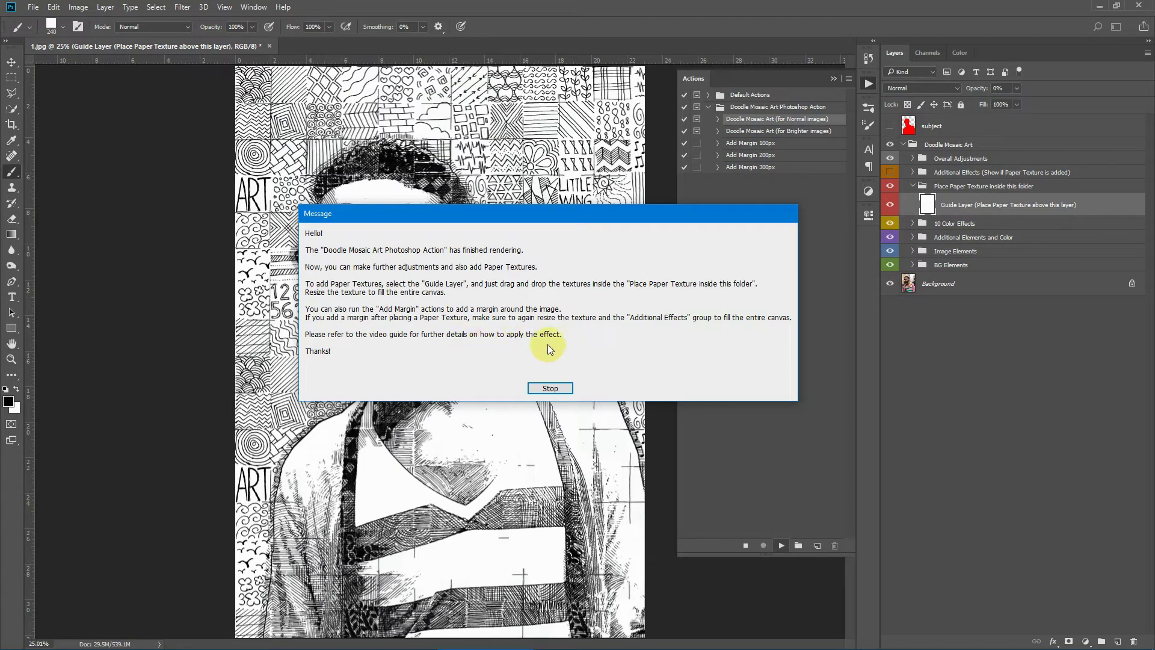
left_click(550, 388)
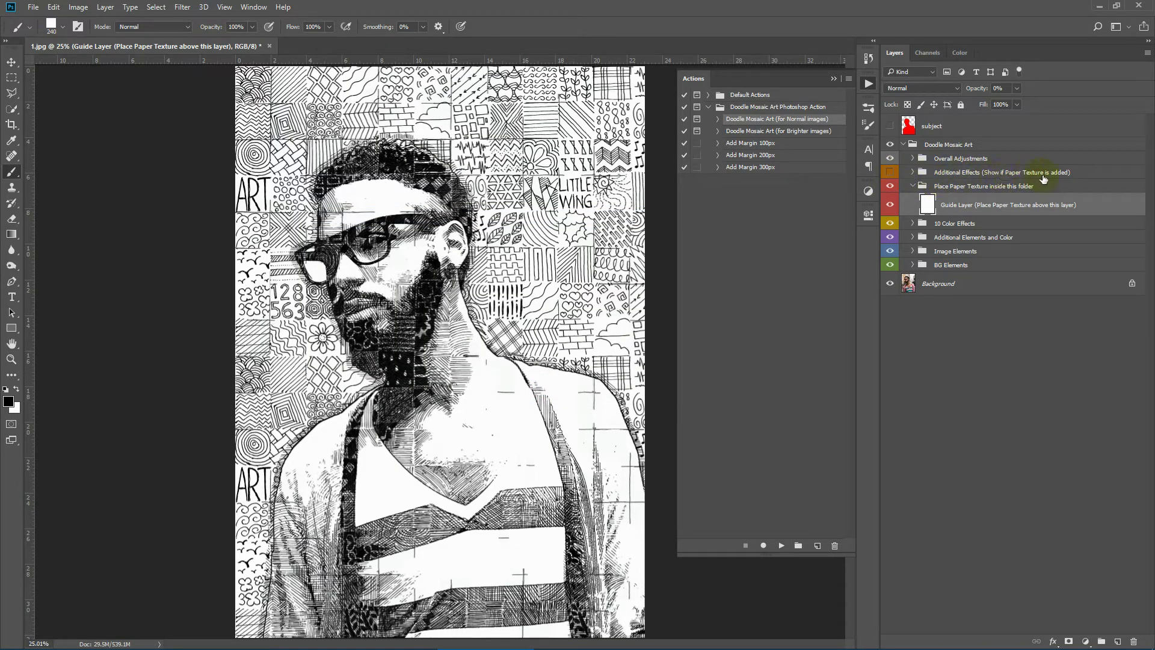
Preview the Additional Effects group by showing it briefly and hiding it again
left_click(890, 172)
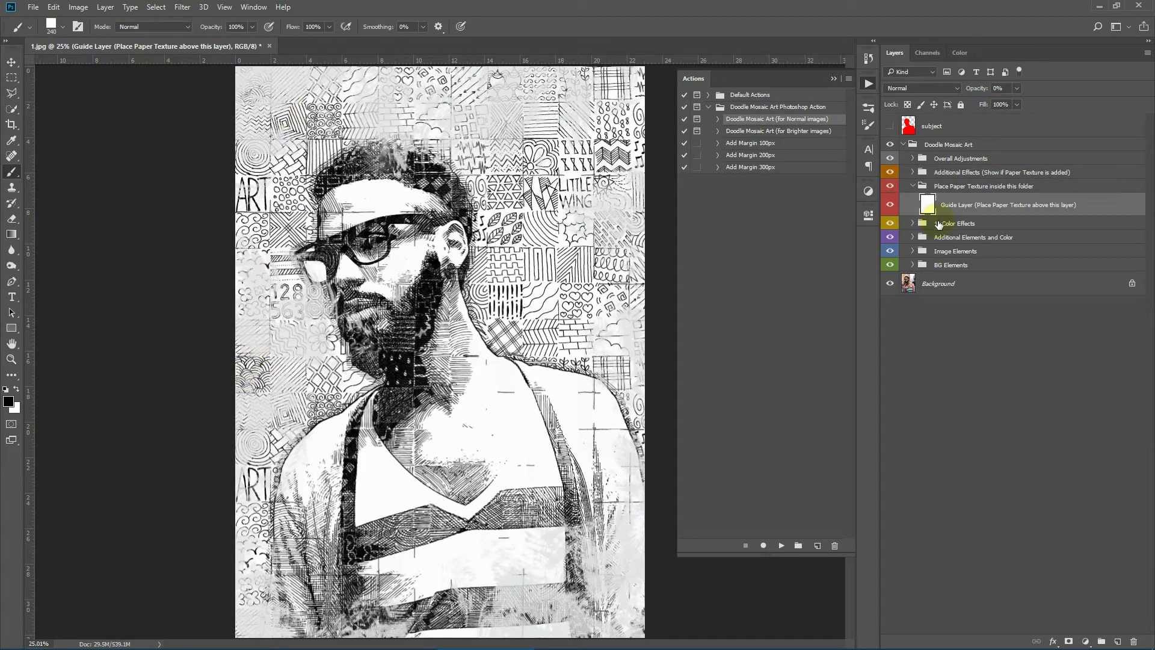
left_click(891, 172)
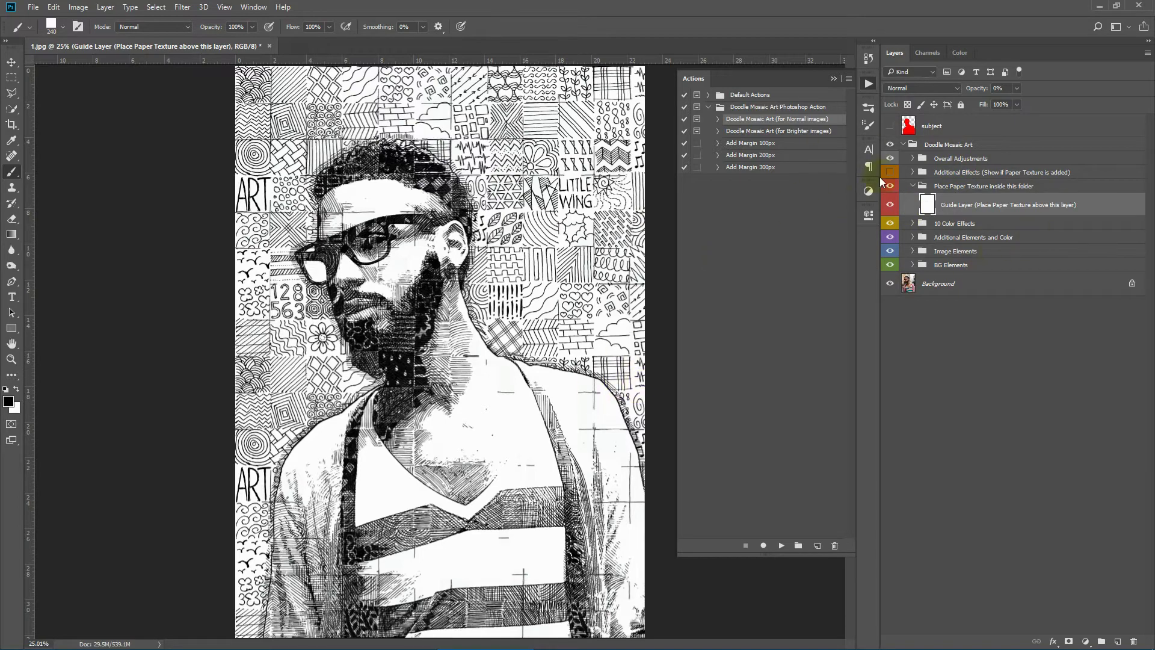
Switch to File Explorer and open the Paper Textures folder inside main_files_doodle_mosaic_art
mouse_move(347, 647)
left_click(276, 643)
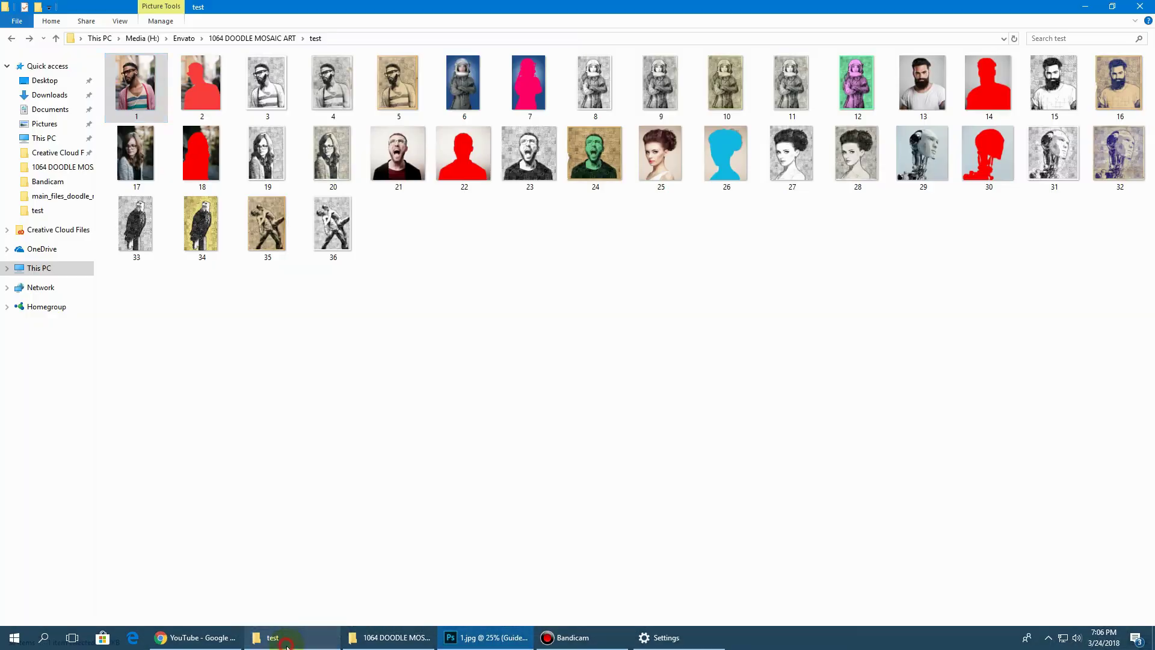
left_click(385, 646)
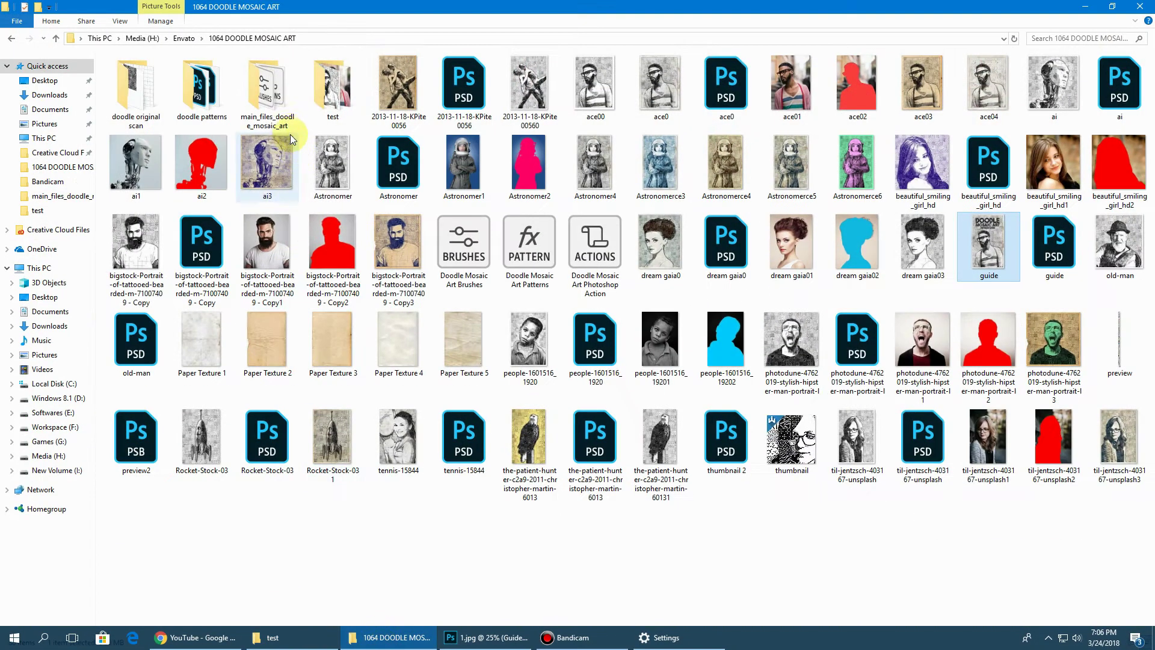
left_click(276, 107)
double_click(277, 107)
double_click(144, 73)
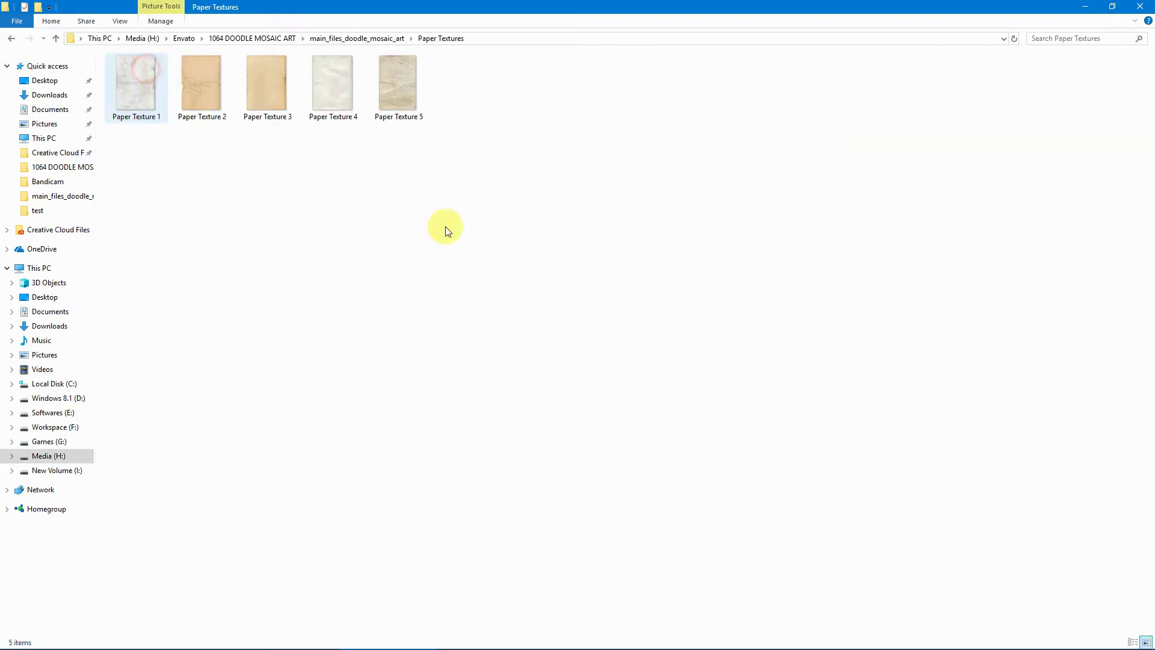
Place Paper Texture 1 above the guide layer in the portrait document and resize it to fill the entire canvas
left_click_drag(149, 74, 454, 243)
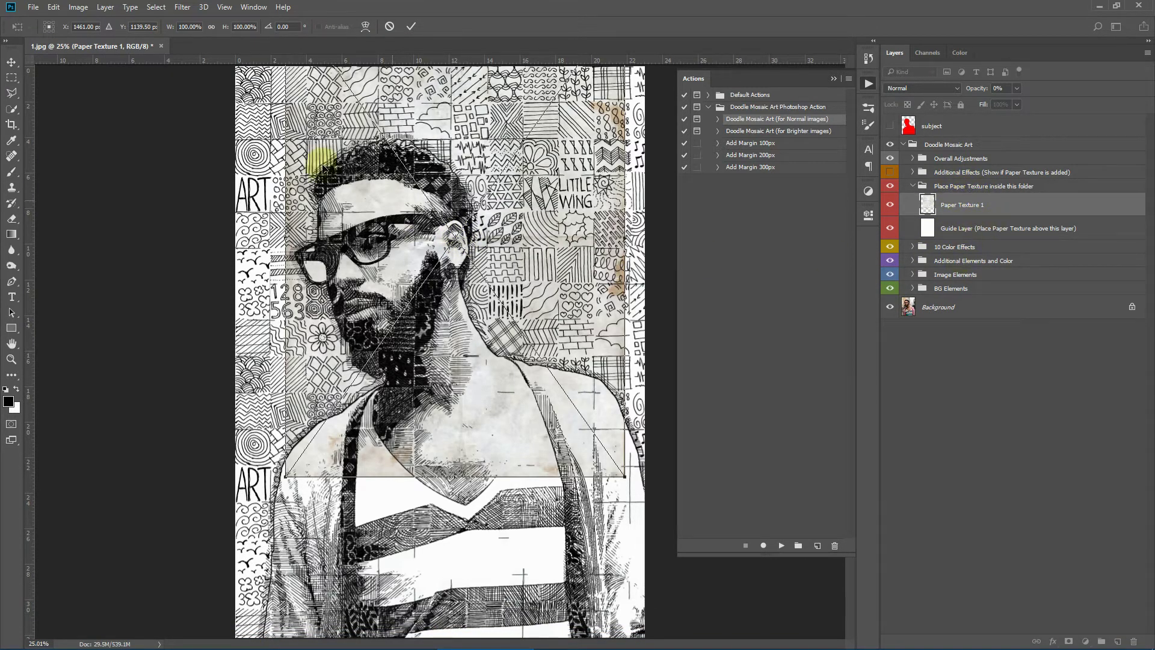
left_click(12, 66)
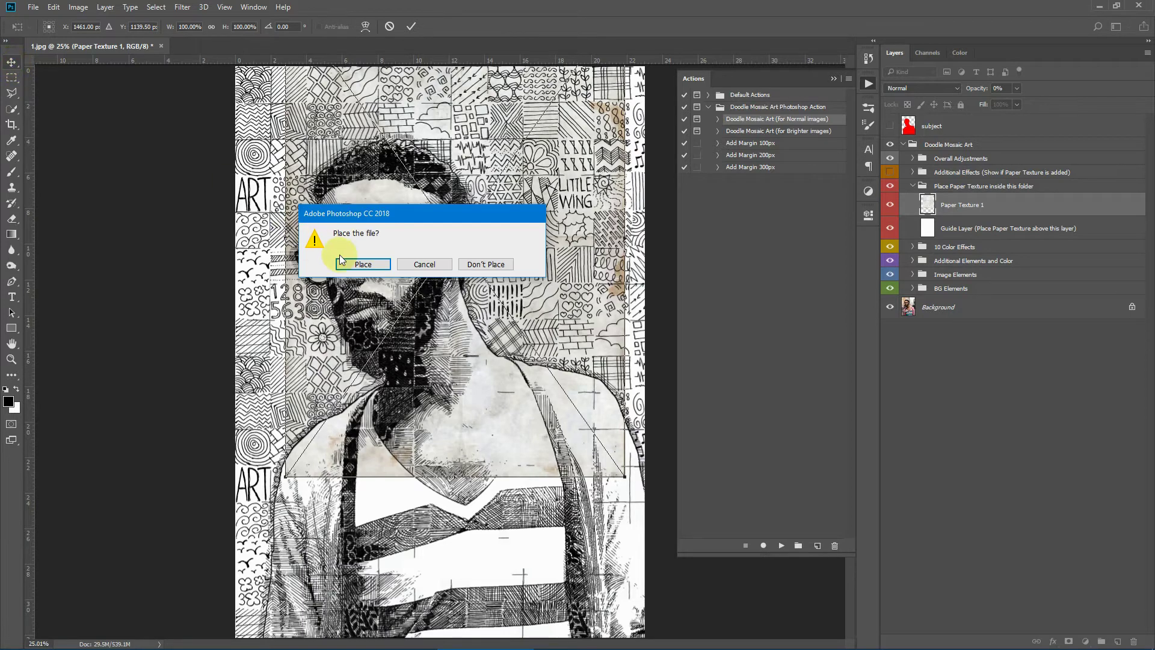
left_click(438, 264)
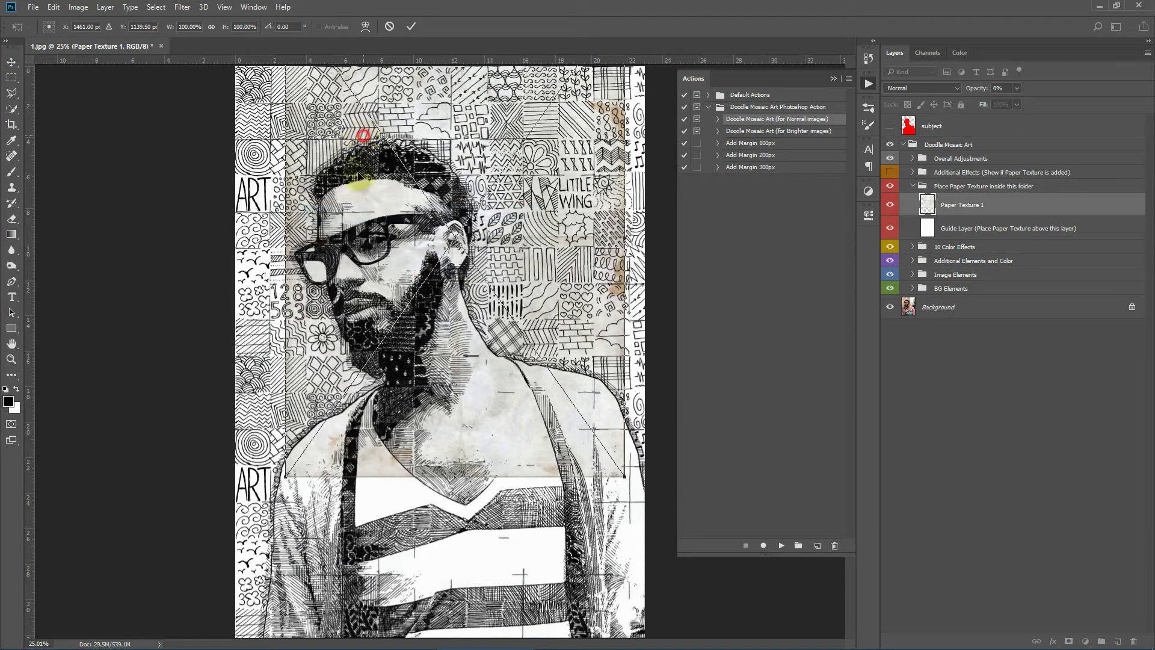
left_click_drag(363, 135, 311, 203)
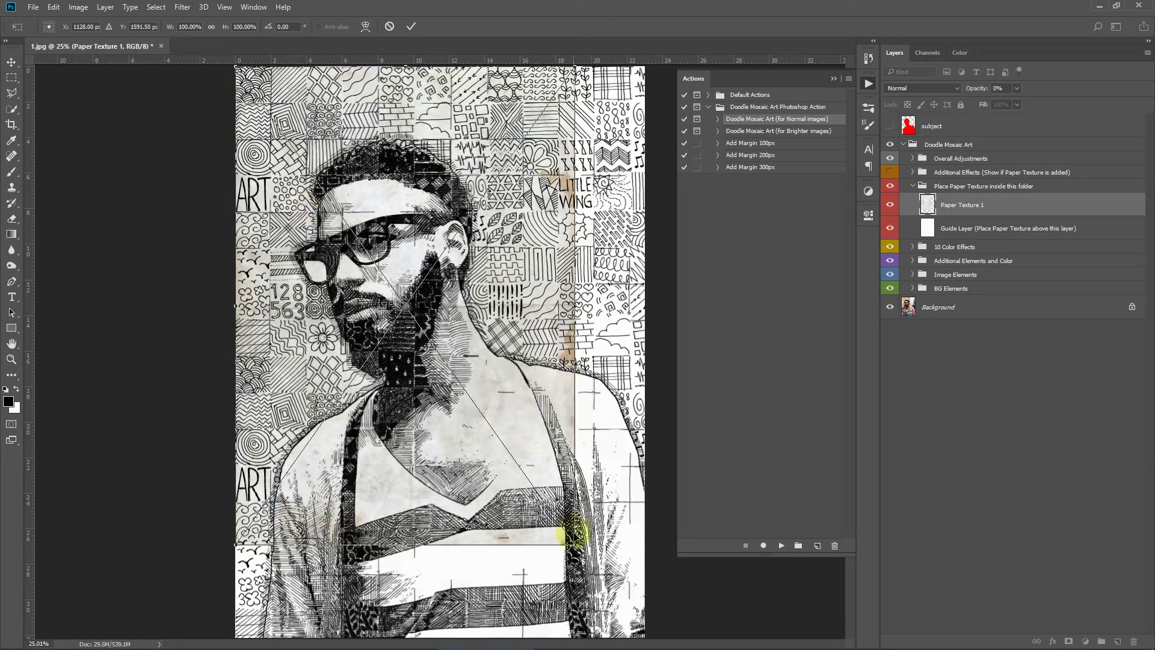
left_click_drag(574, 544, 638, 633)
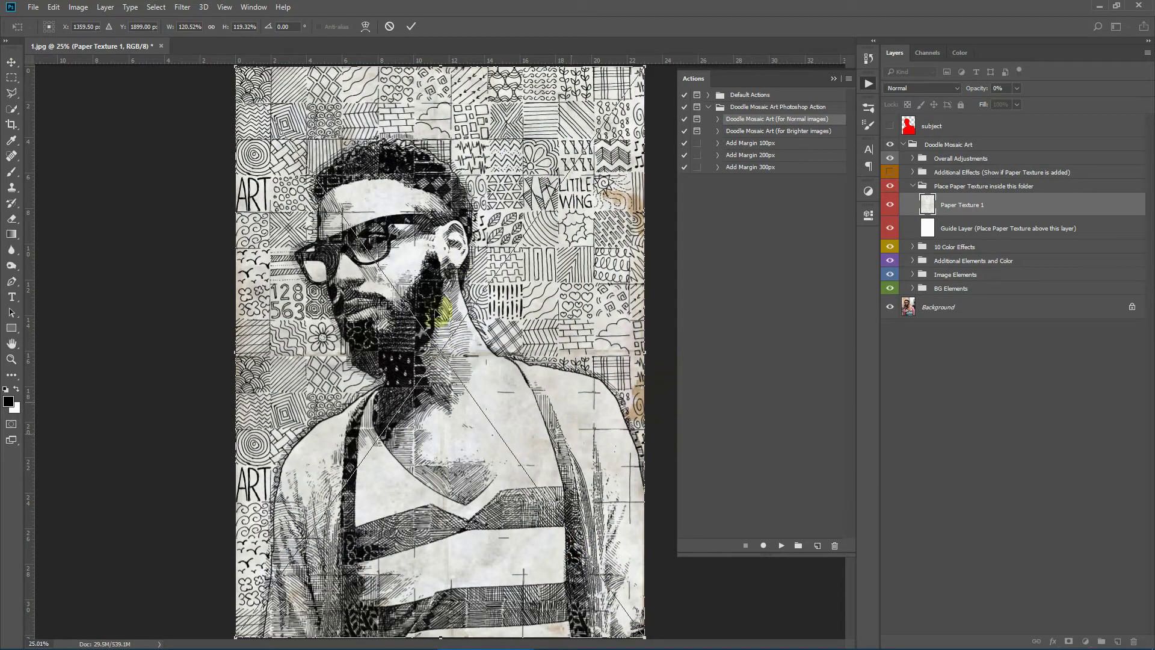
left_click(410, 27)
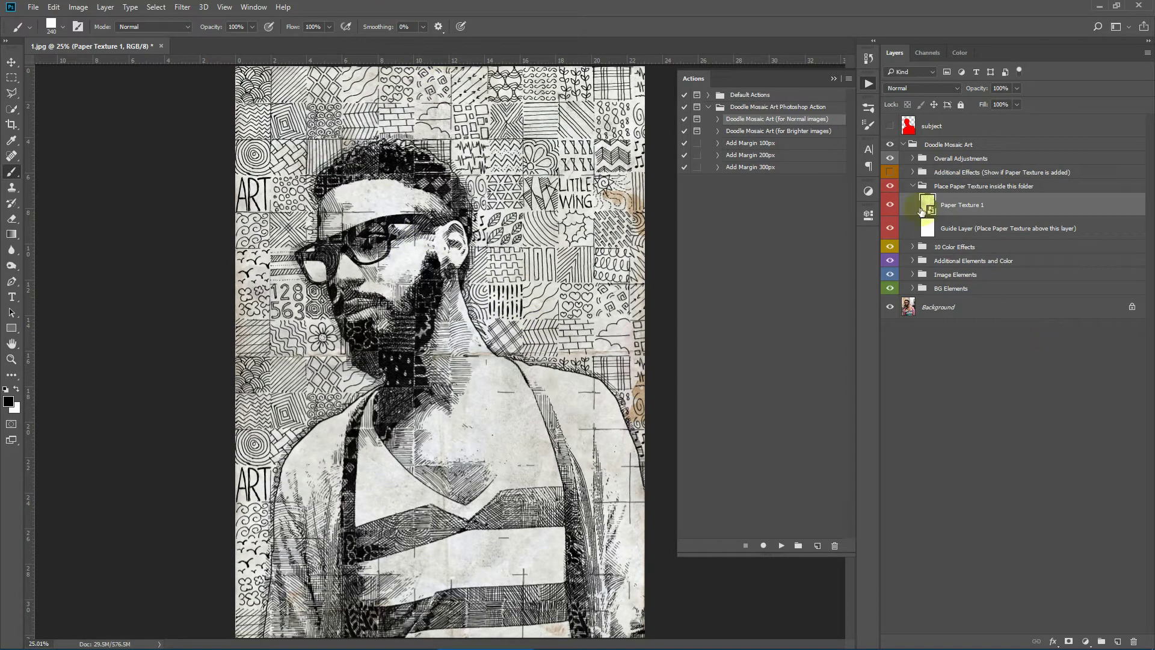
Show the Additional Effects group and compare the artwork with the paper texture folder hidden and shown
left_click(890, 173)
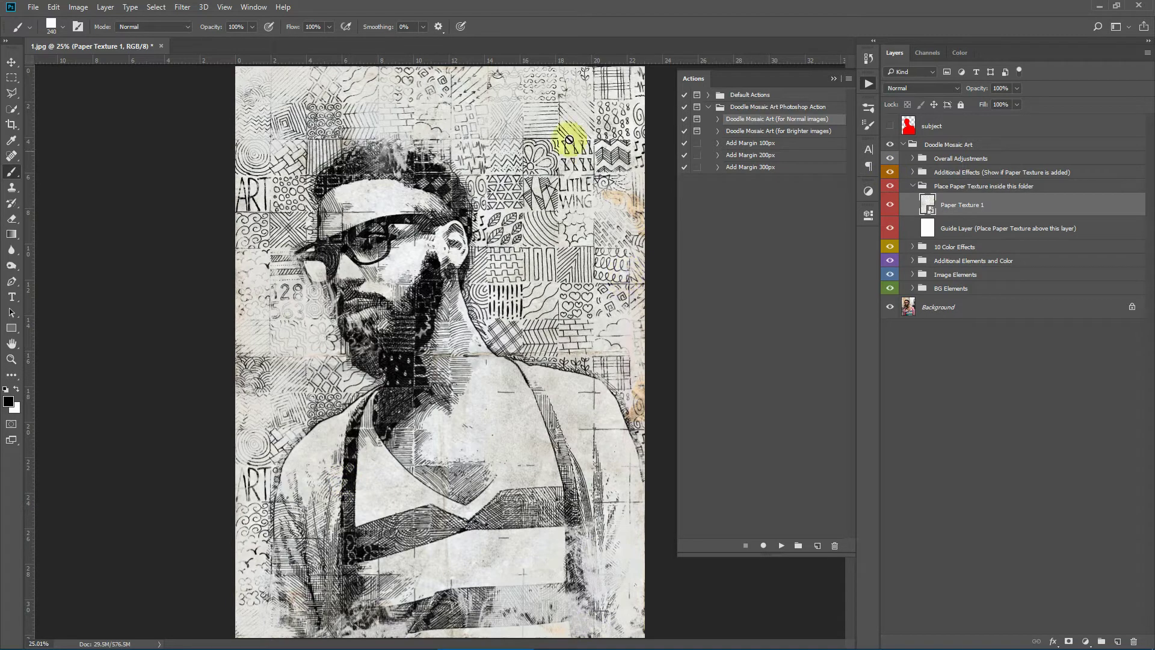
left_click(890, 186)
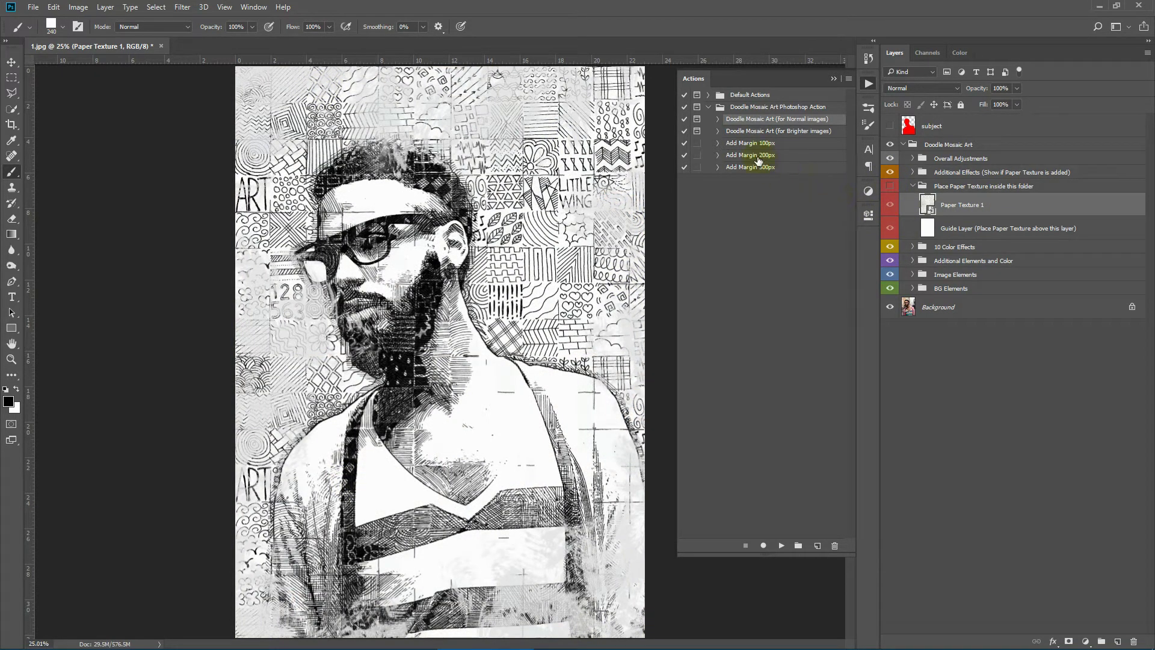
left_click(890, 187)
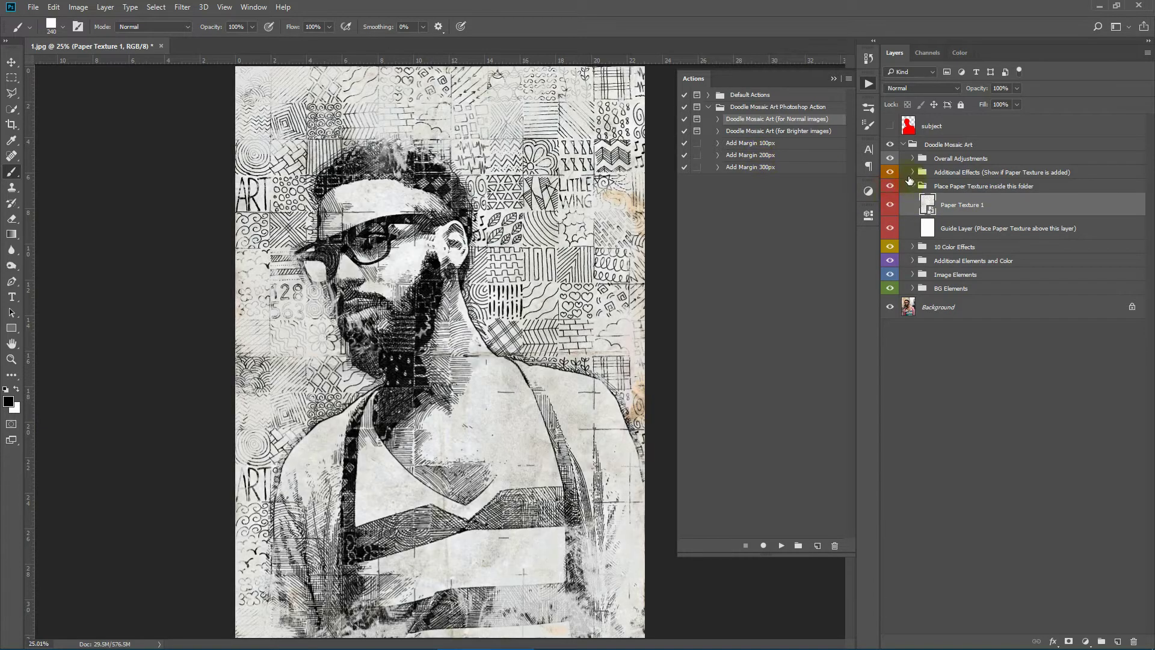
Run the Add Margin 200px action on the portrait and fit the whole image in view
left_click(756, 156)
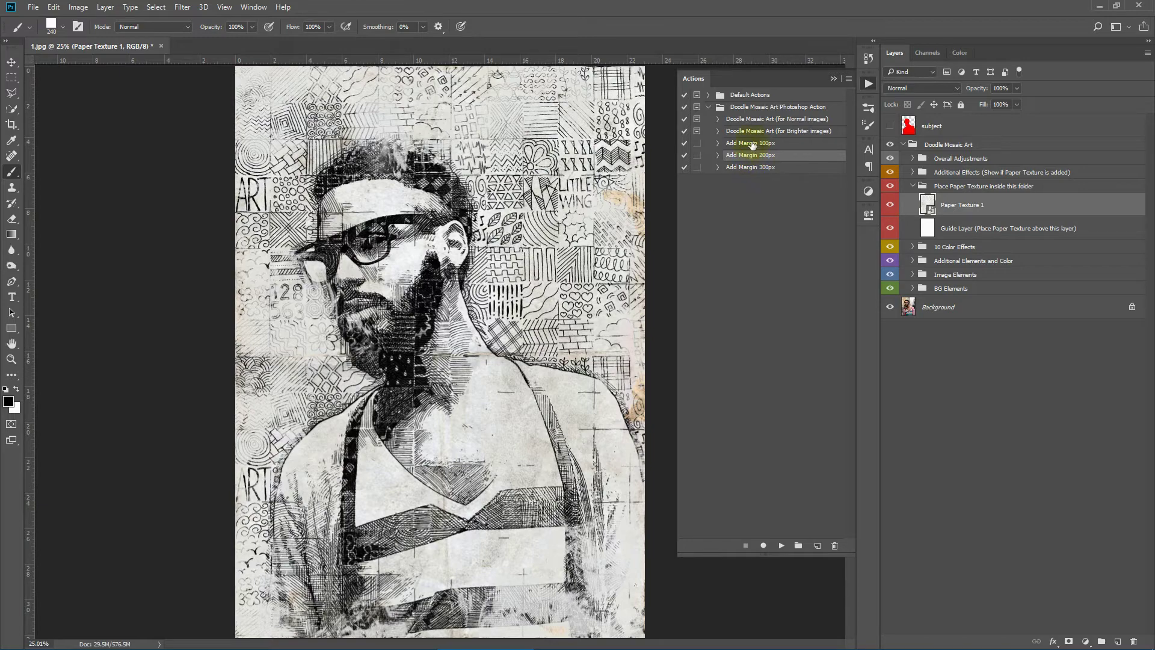
left_click(785, 545)
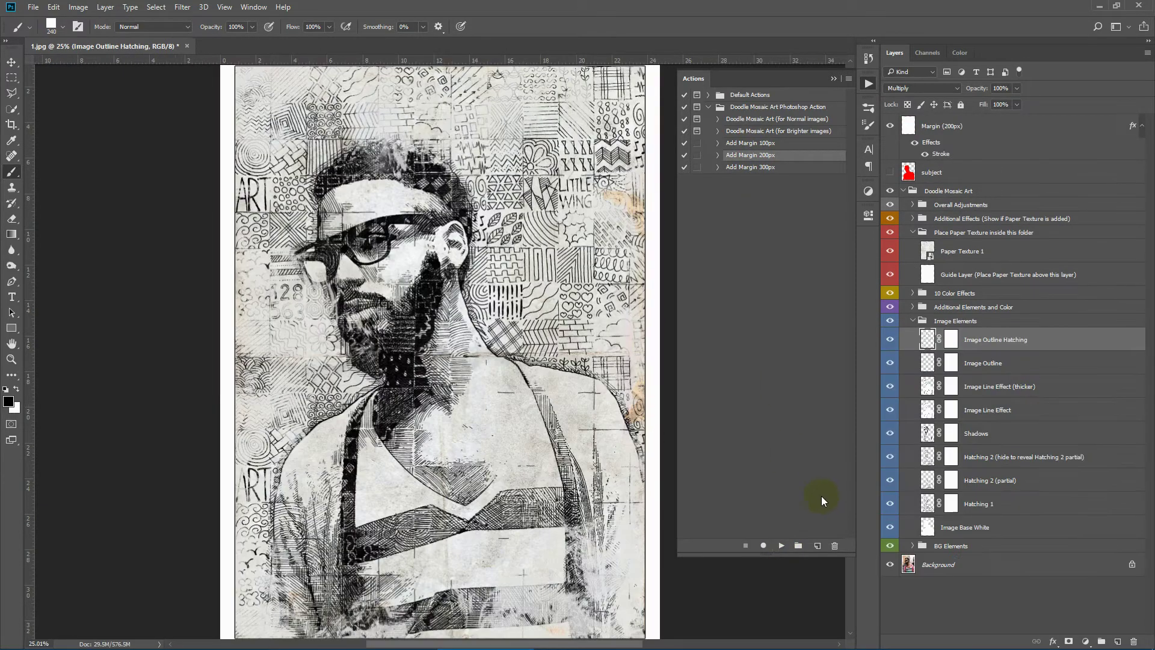
left_click(11, 360)
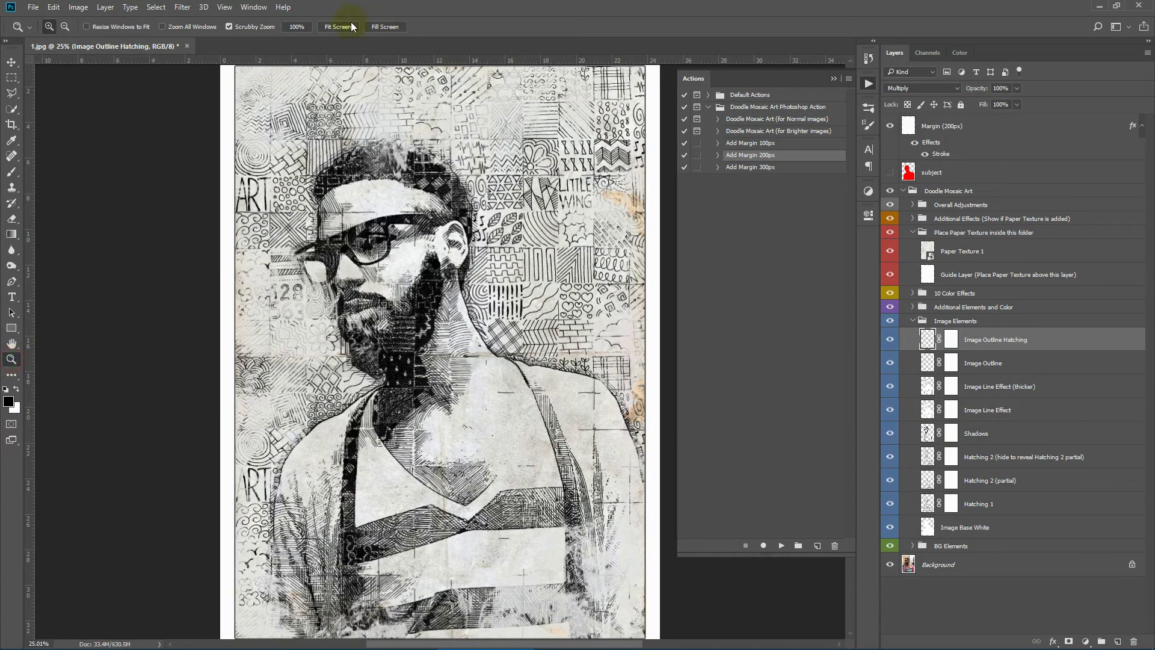
left_click(345, 26)
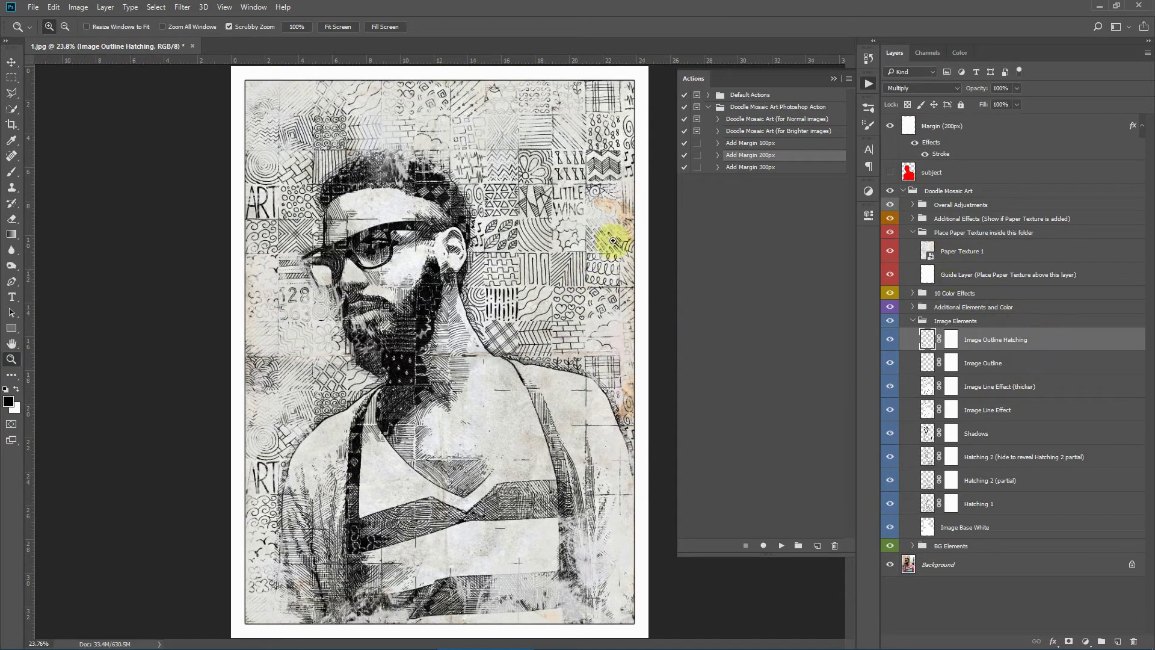
Transform the Paper Texture 1 layer so it covers the whole canvas including the new margin
left_click(1015, 255)
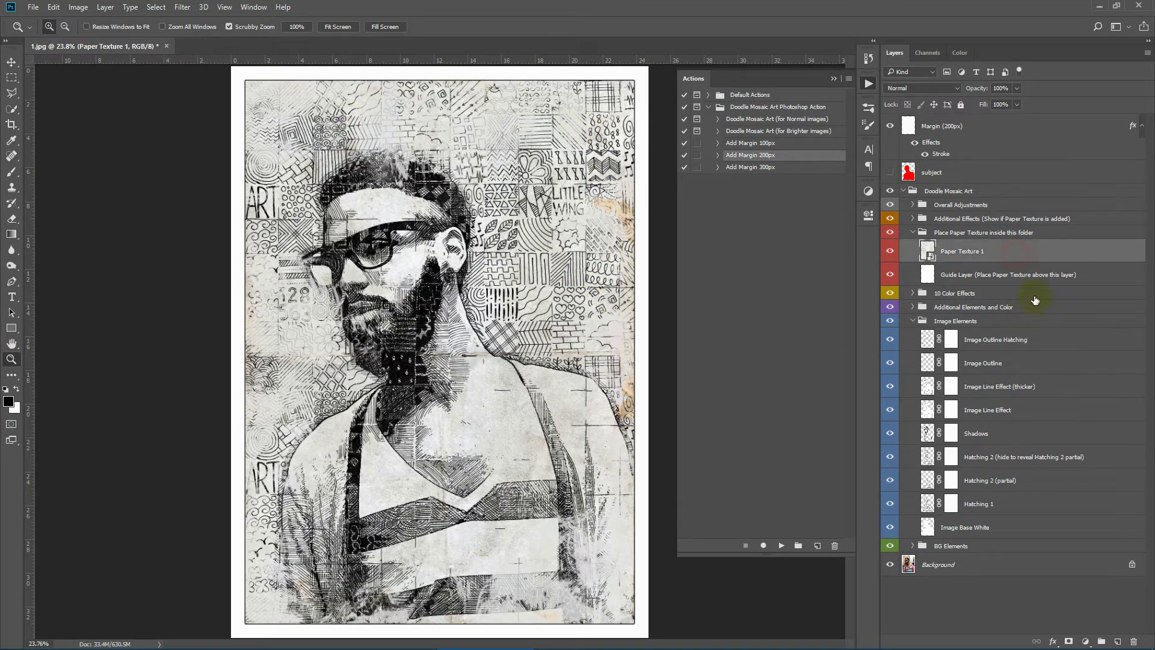
left_click(11, 77)
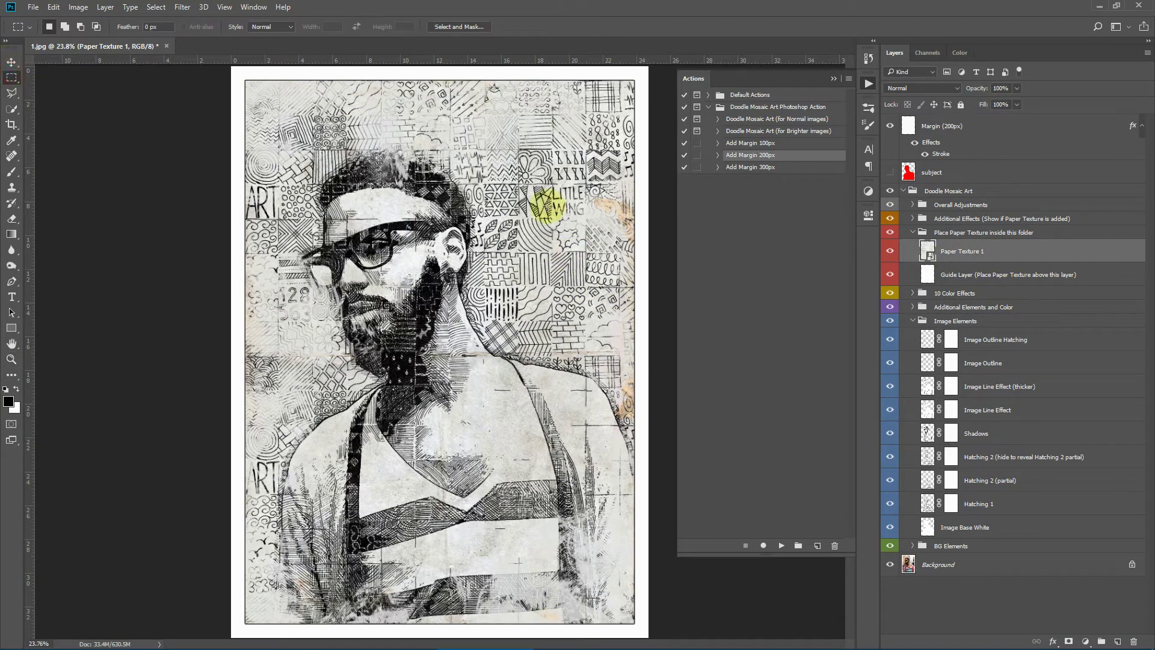
right_click(543, 205)
left_click(585, 388)
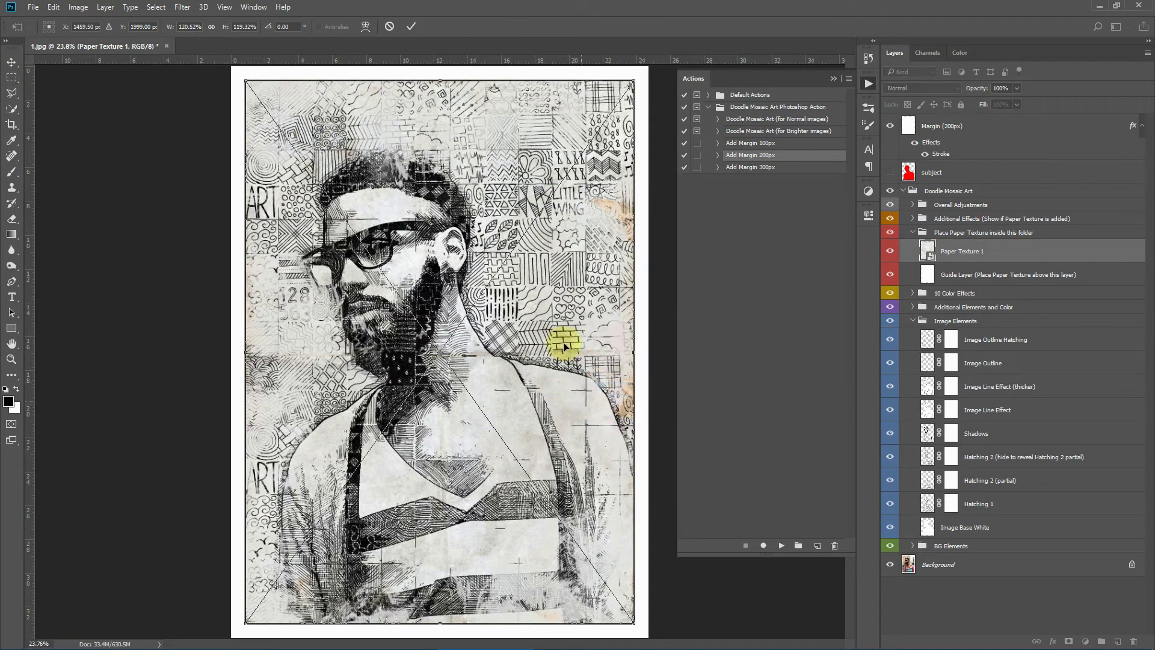
left_click_drag(633, 80, 648, 66)
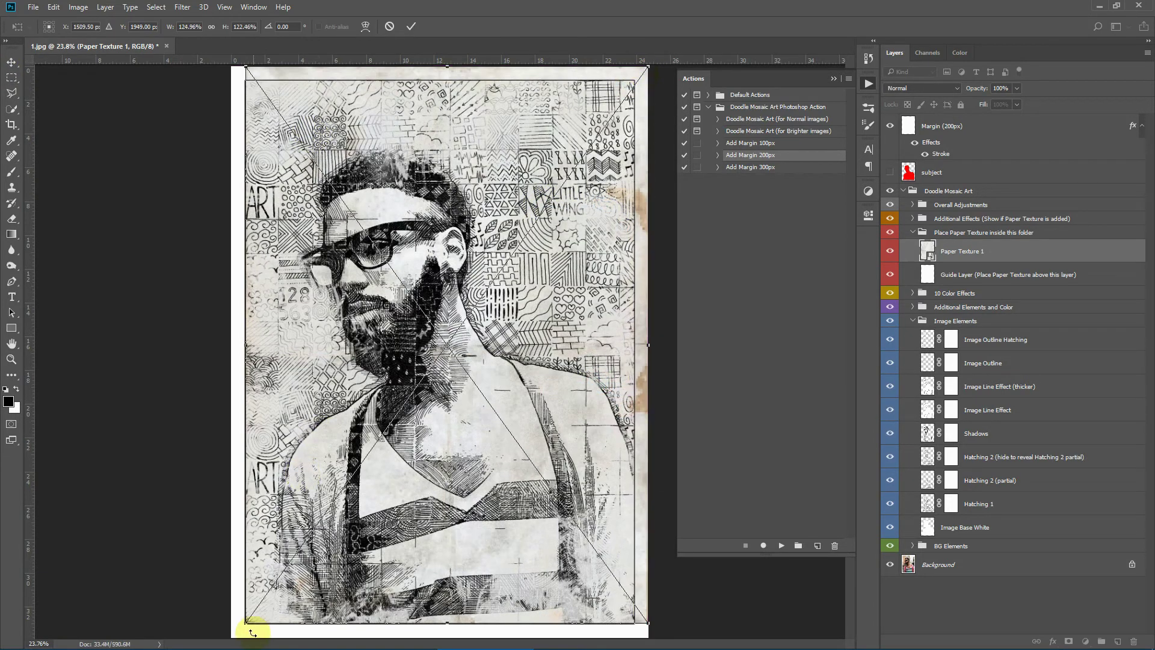
left_click_drag(247, 623, 231, 637)
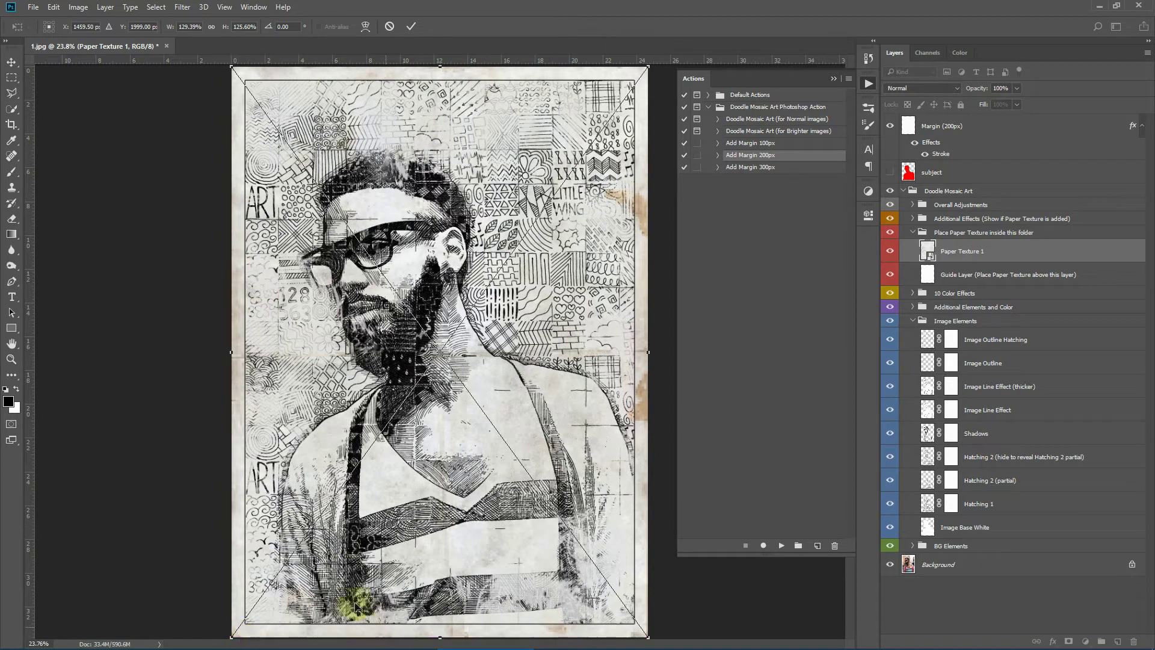
left_click(411, 27)
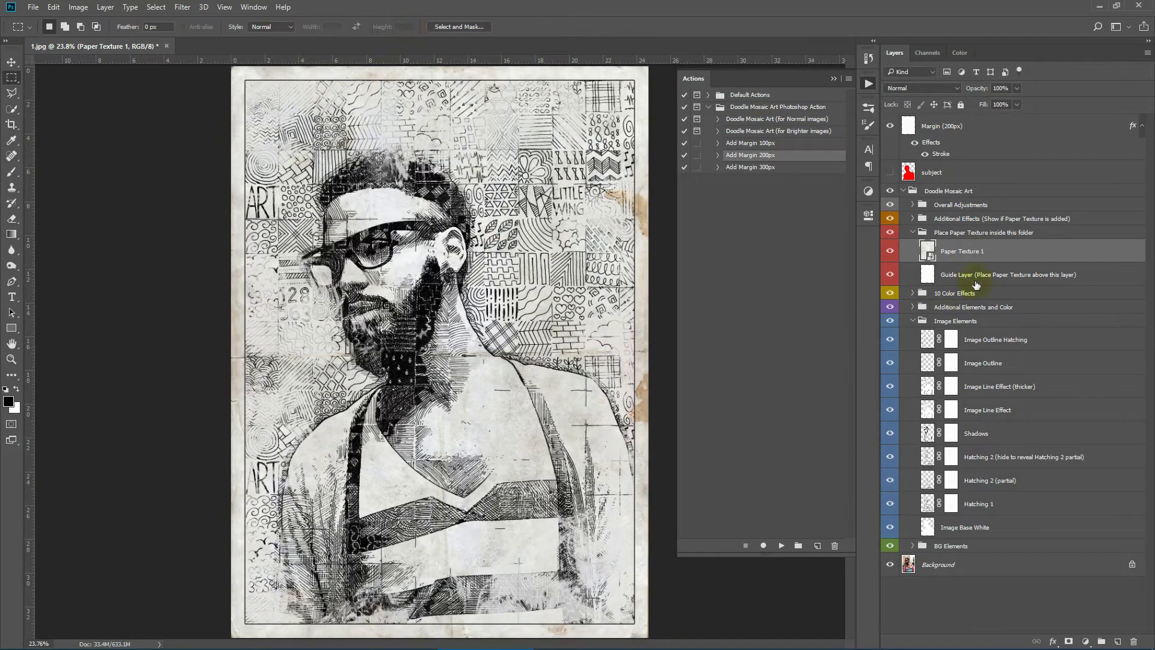
Transform the Additional Effects group, stretching it outward to the canvas edges to cover the margin
left_click(968, 232)
left_click(978, 220)
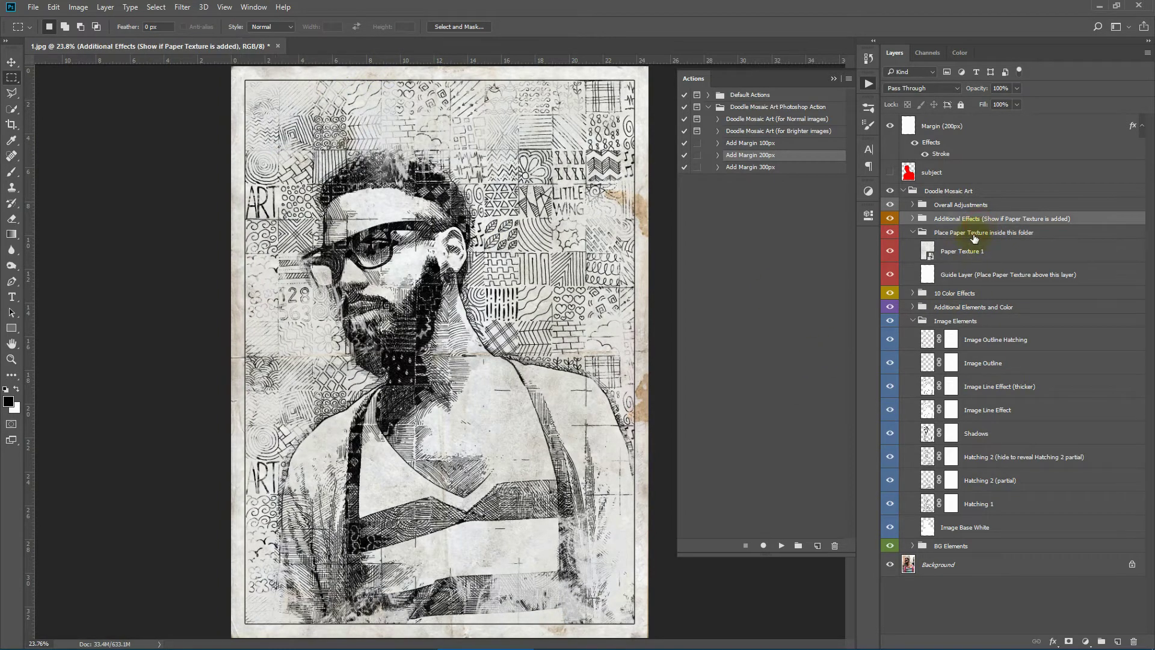
right_click(402, 190)
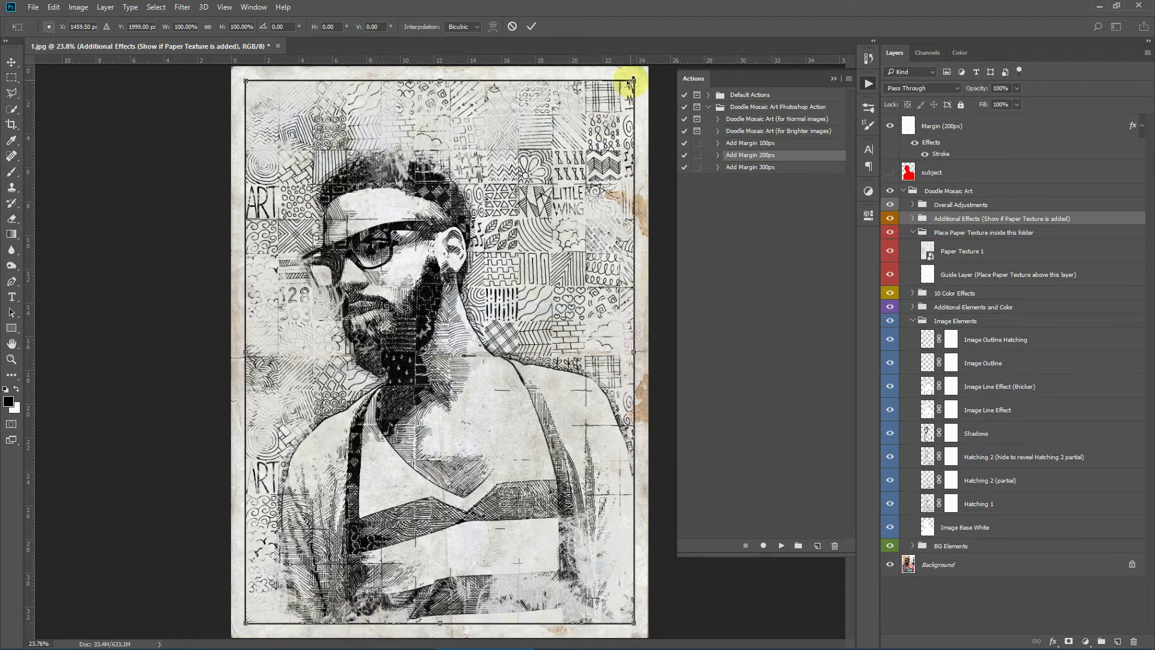
left_click_drag(633, 81, 648, 66)
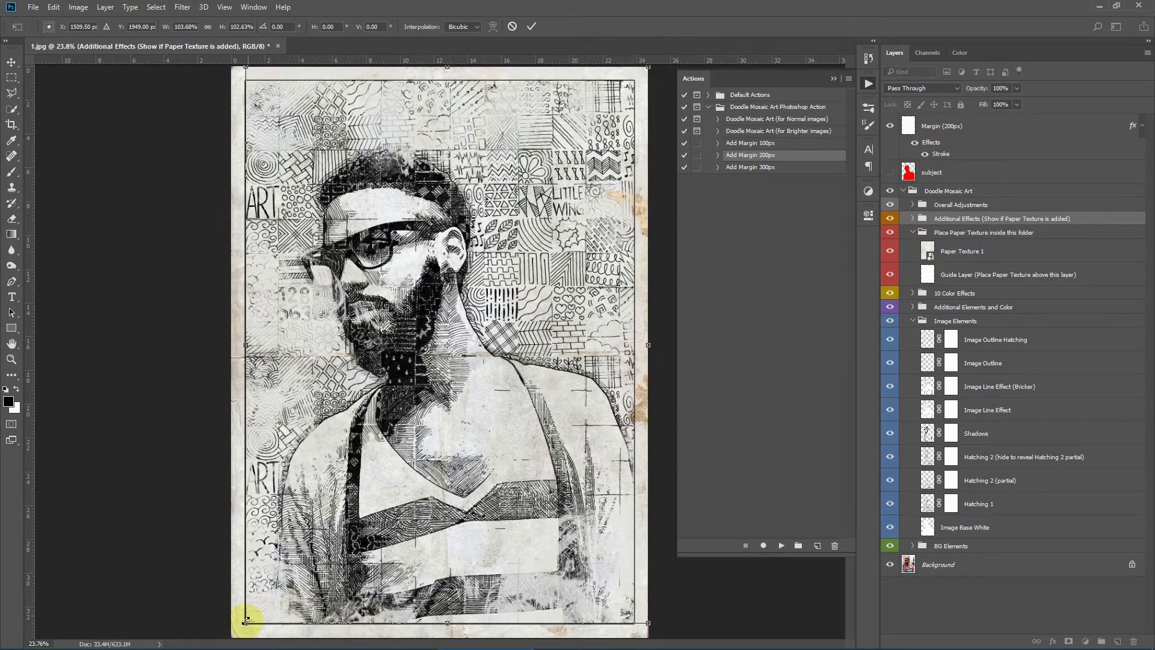
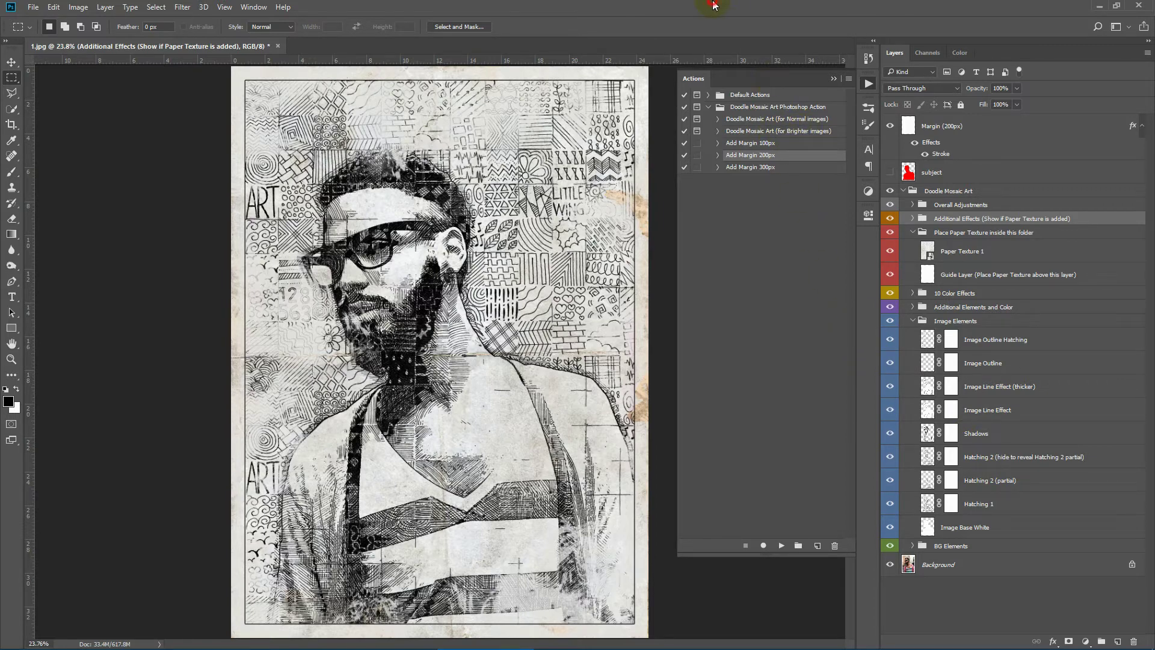
Switch to the test folder in File Explorer and open image 25 in Photoshop as a separate document
left_click(316, 637)
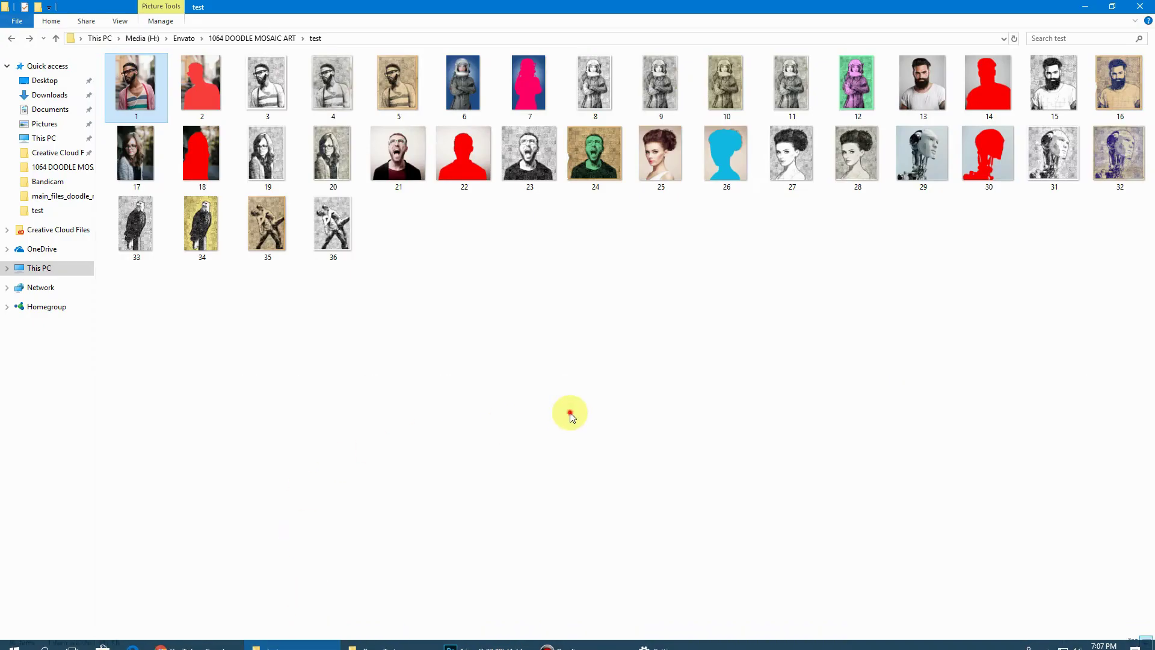
left_click(660, 155)
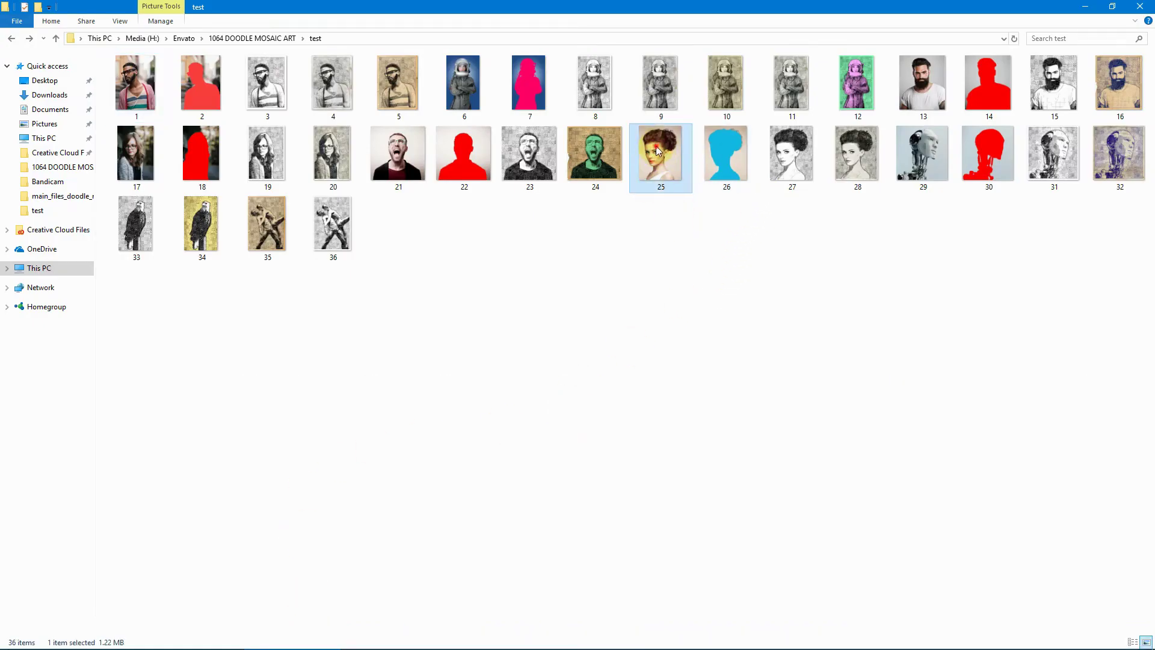
left_click(486, 637)
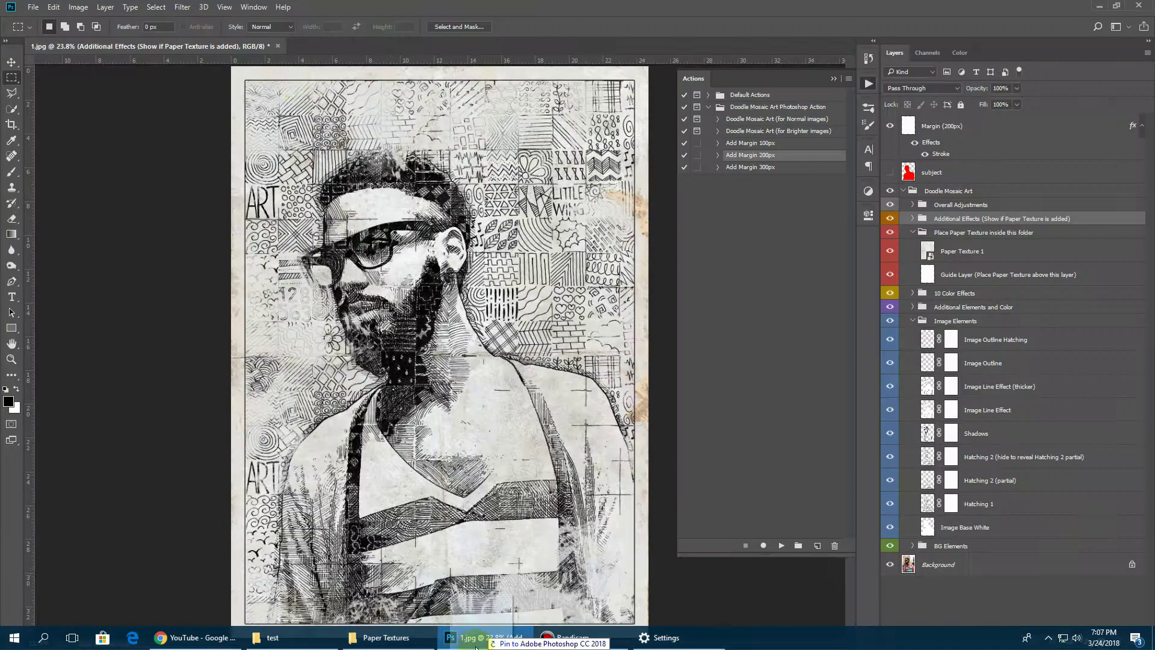
left_click_drag(572, 5, 573, 8)
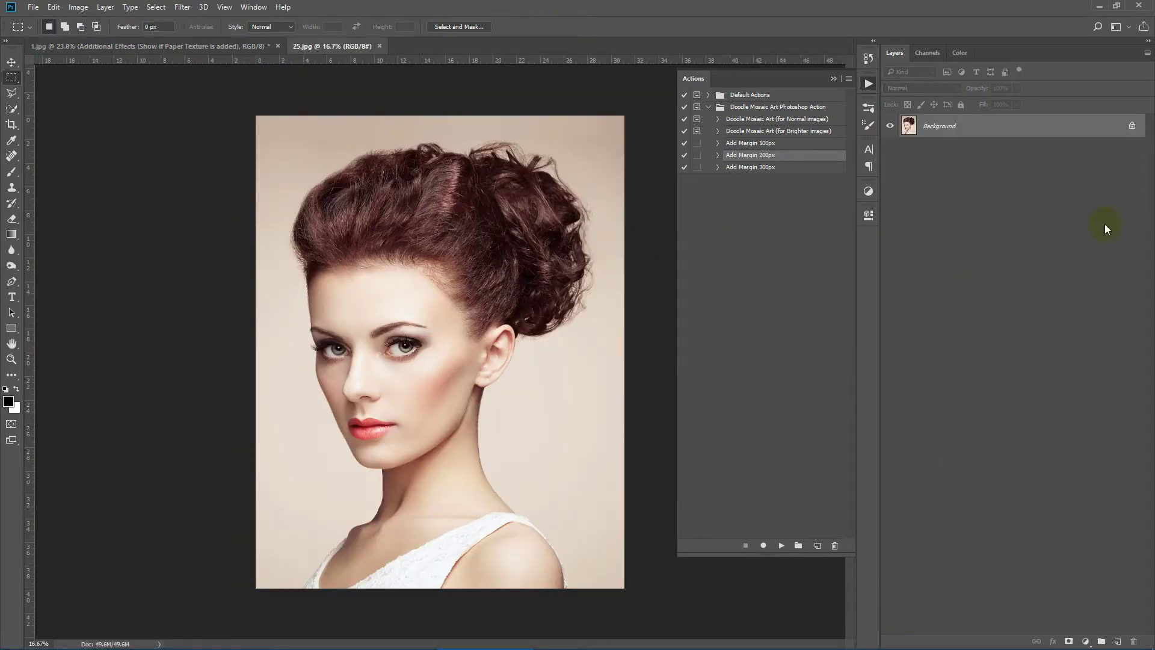
Add a new layer above the Background of 25.jpg and name it subject
left_click(1117, 641)
double_click(931, 126)
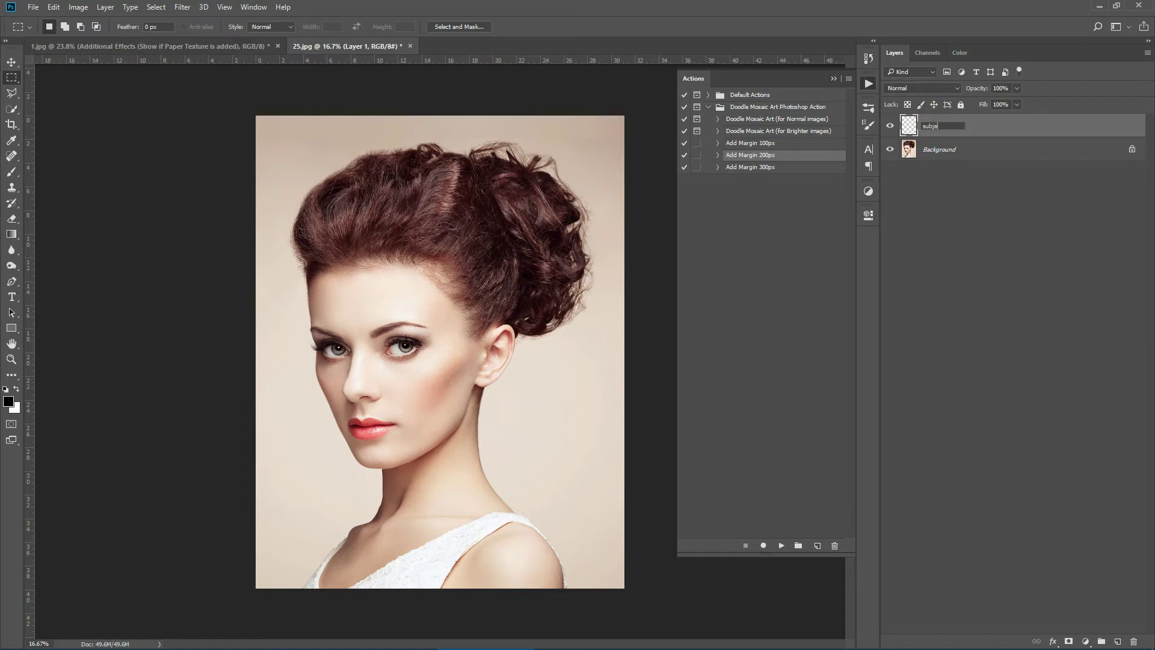
key("Return")
Select the woman's hair, face, neck and shoulders on the Background layer with the Quick Selection tool
left_click(999, 147)
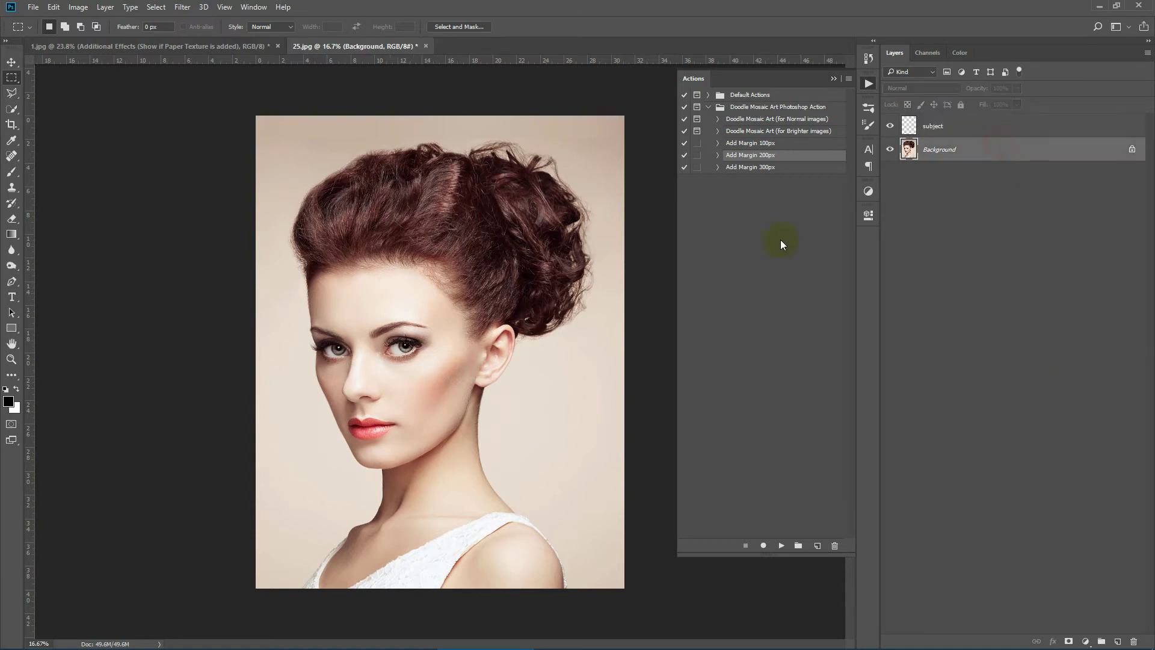
left_click(6, 109)
mouse_move(385, 445)
left_mouse_down()
mouse_move(360, 265)
mouse_move(412, 222)
mouse_move(409, 184)
mouse_move(572, 204)
mouse_move(423, 356)
mouse_move(507, 361)
mouse_move(405, 433)
mouse_move(492, 558)
mouse_move(513, 518)
mouse_move(524, 534)
mouse_move(327, 559)
mouse_move(312, 584)
left_mouse_up()
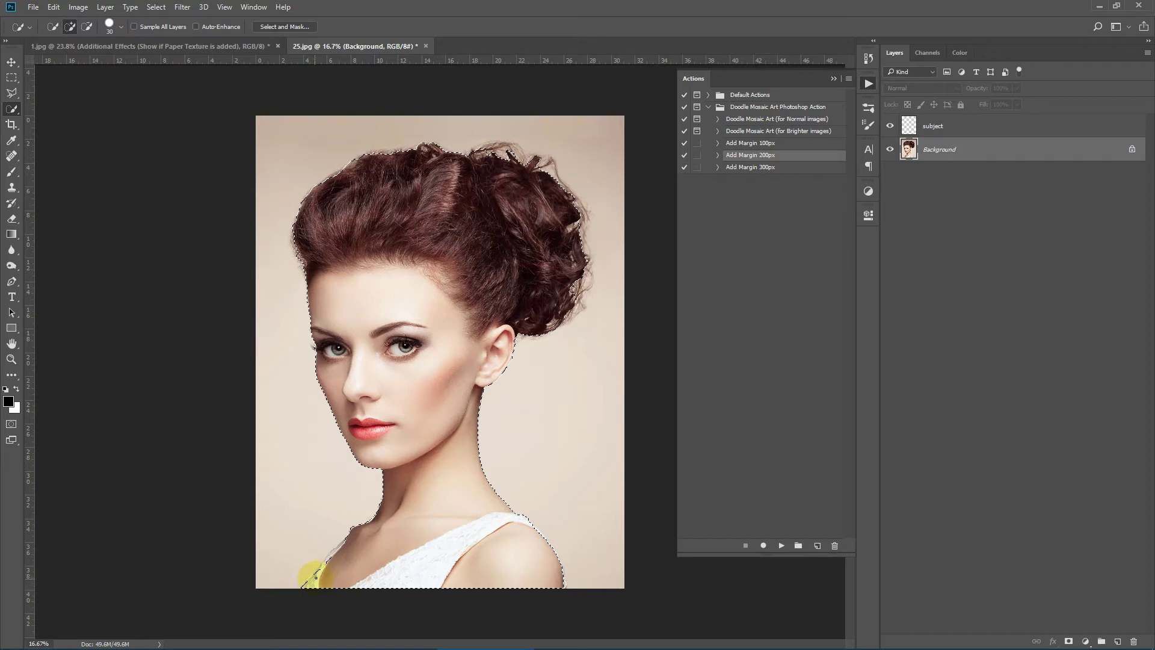
left_click(463, 562)
left_click(291, 240)
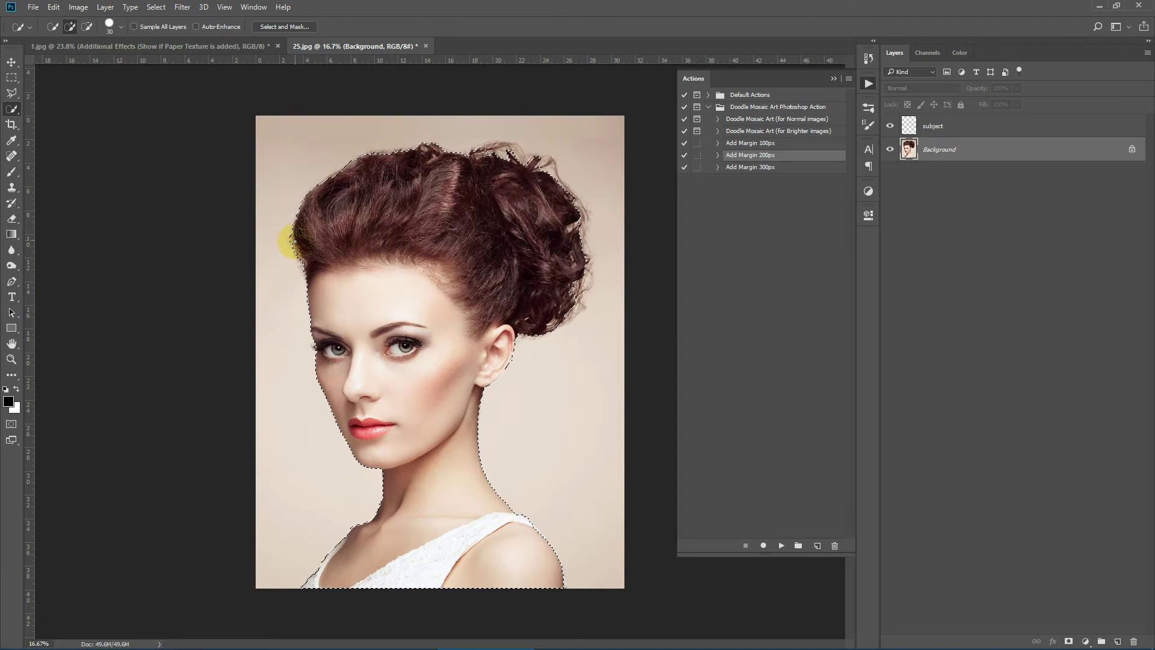
Set the foreground colour to red and fill the woman's selection on the subject layer with it
left_click(15, 408)
left_click(813, 163)
left_click(975, 121)
left_click(1003, 127)
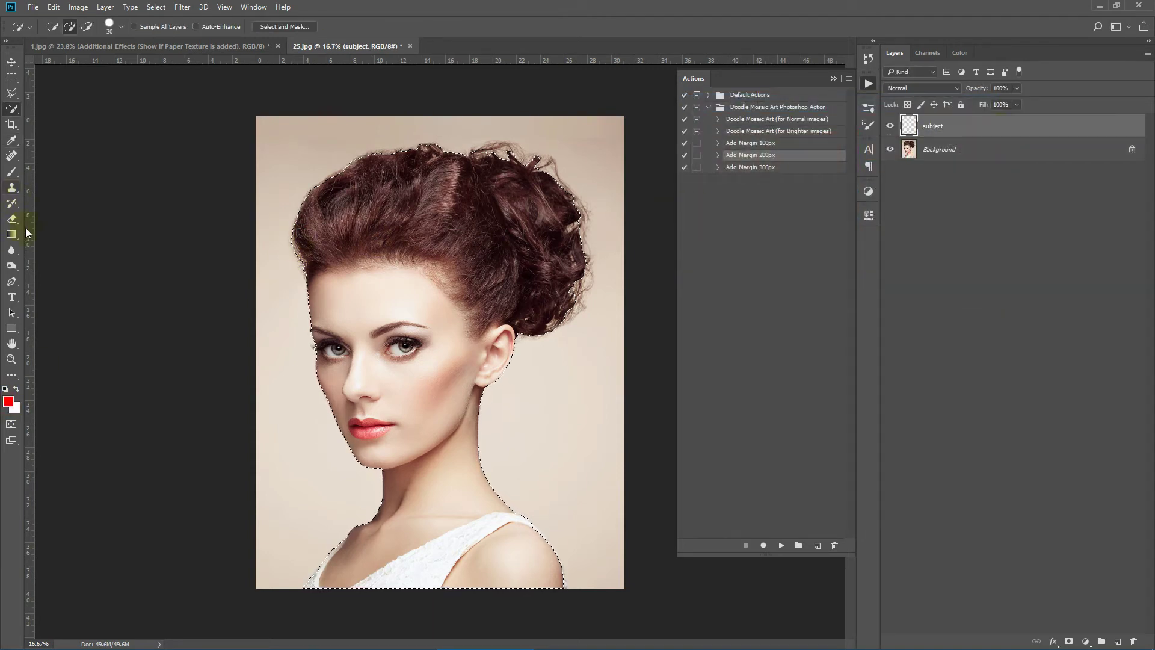
left_click(426, 147, "alt")
key("alt+BackSpace")
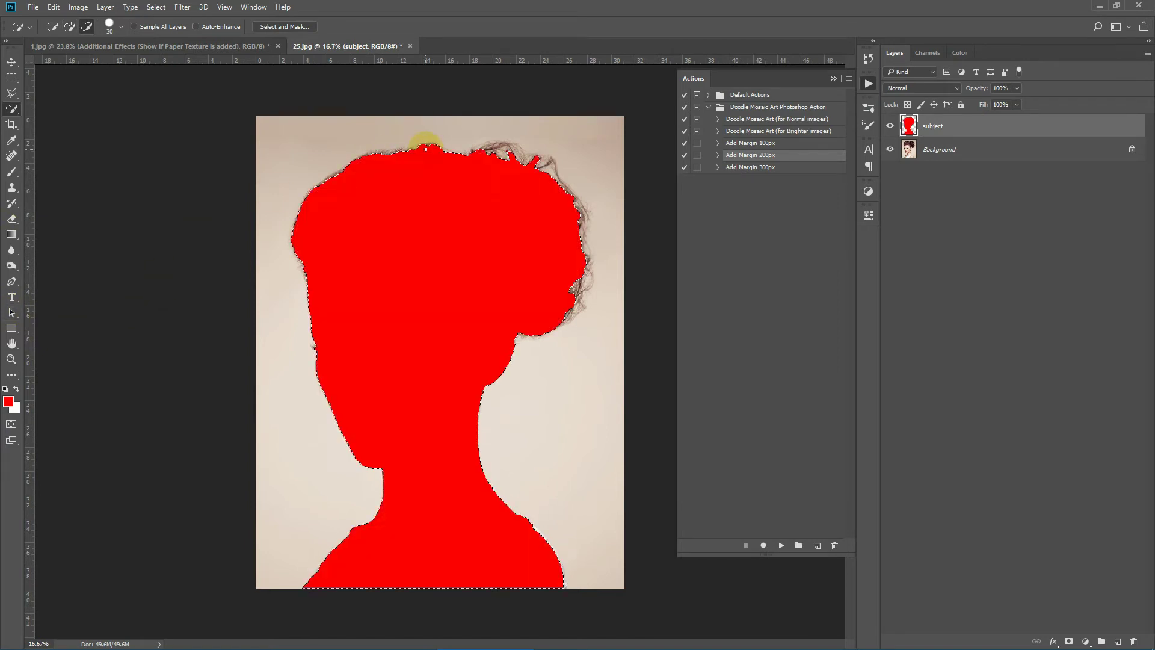
Deselect the woman's outline and run the Doodle Mosaic Art (for Normal images) action on 25.jpg
key("ctrl+d")
left_click(802, 124)
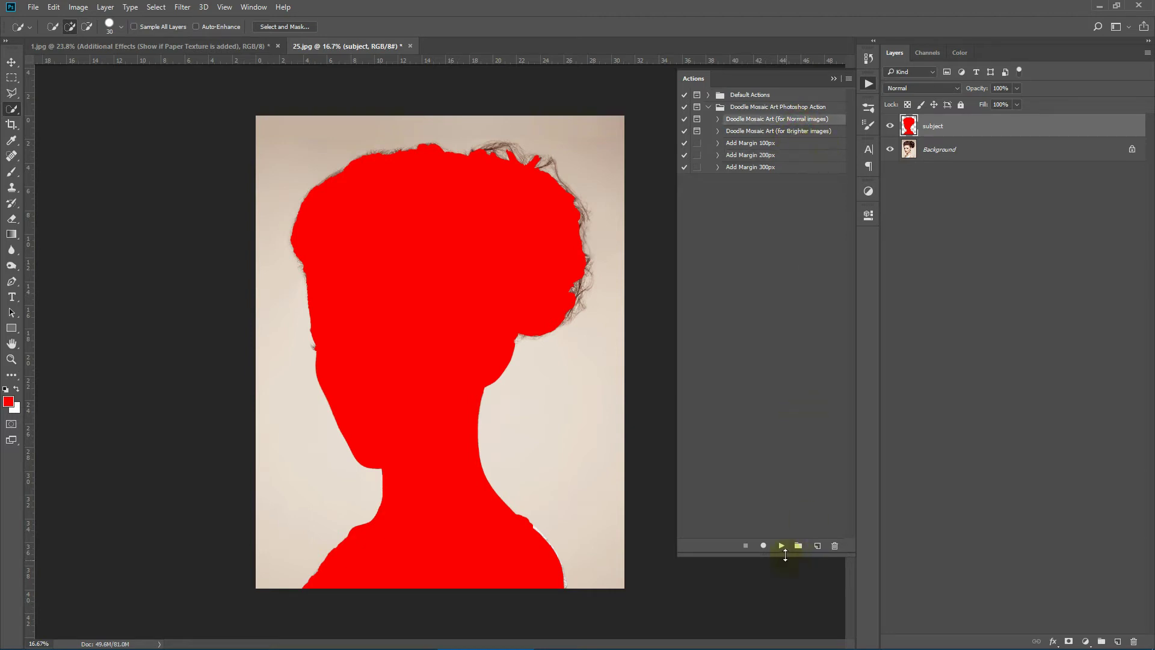
left_click(781, 546)
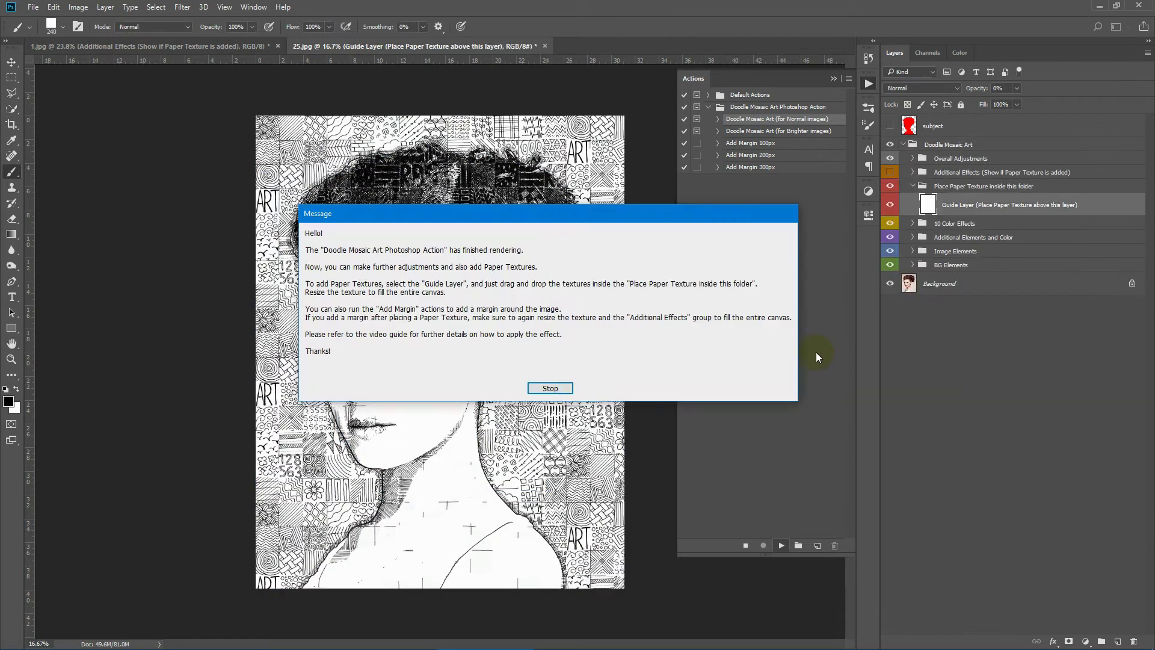
Dismiss the finished-action message, merge the Doodle Mosaic Art group into a single layer and rename it normal
left_click(548, 389)
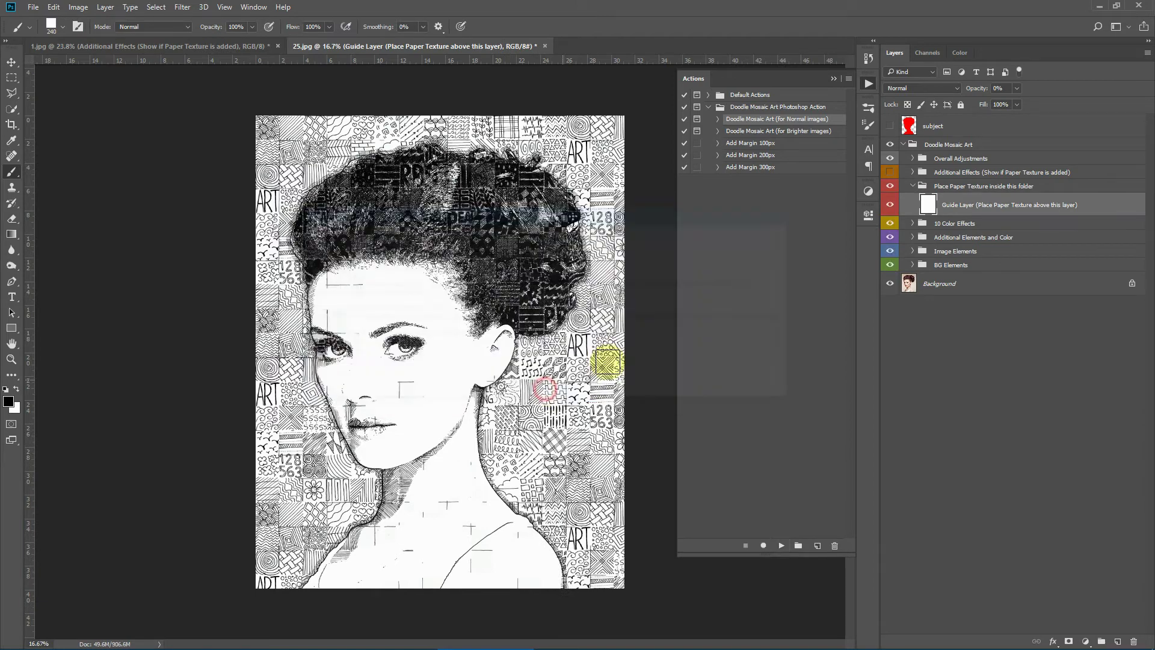
left_click(949, 145)
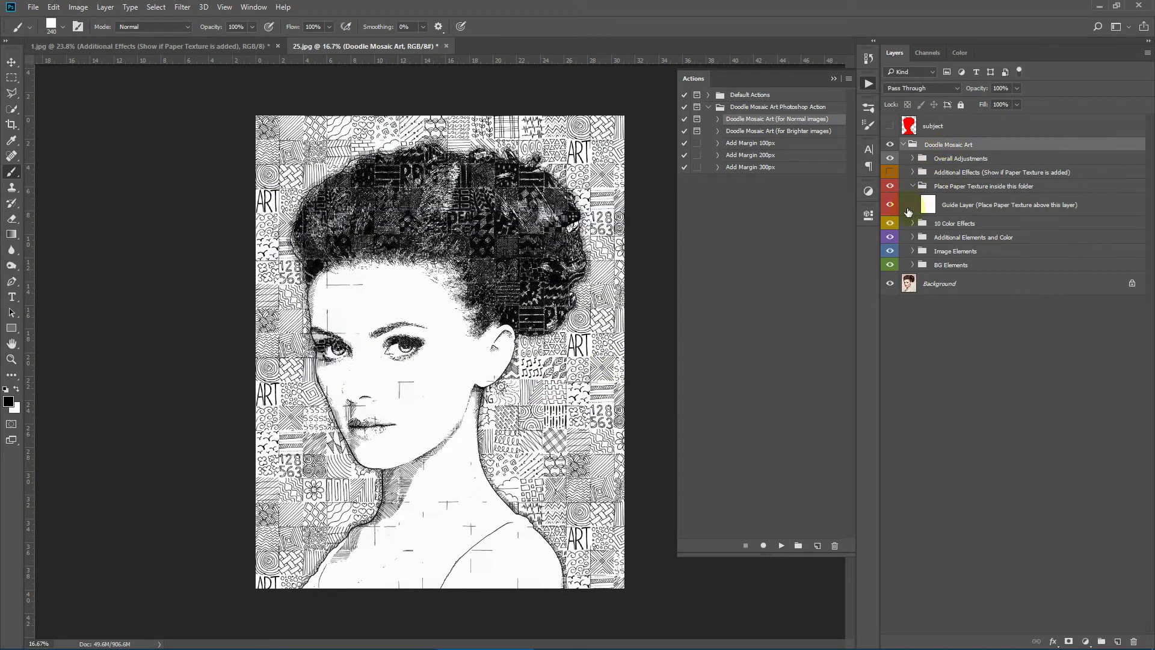
double_click(943, 150)
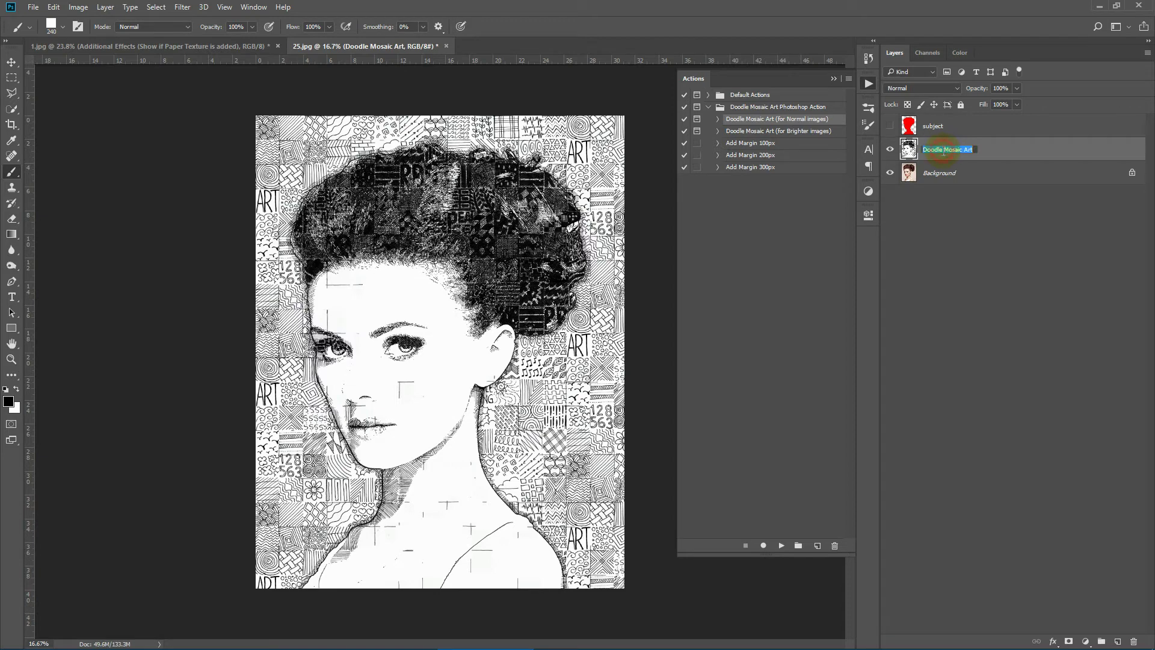
type("normal")
key("Return")
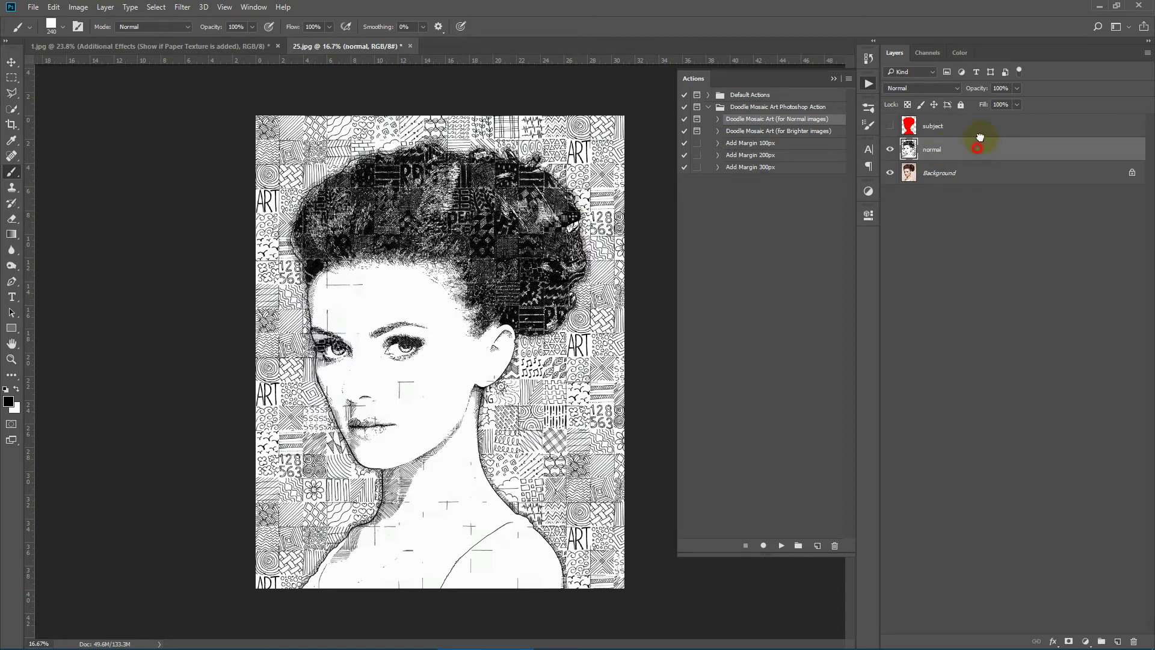
Move the normal layer above the subject layer, hide normal and show subject
left_click_drag(980, 150, 983, 121)
left_click(889, 126)
left_click(889, 149)
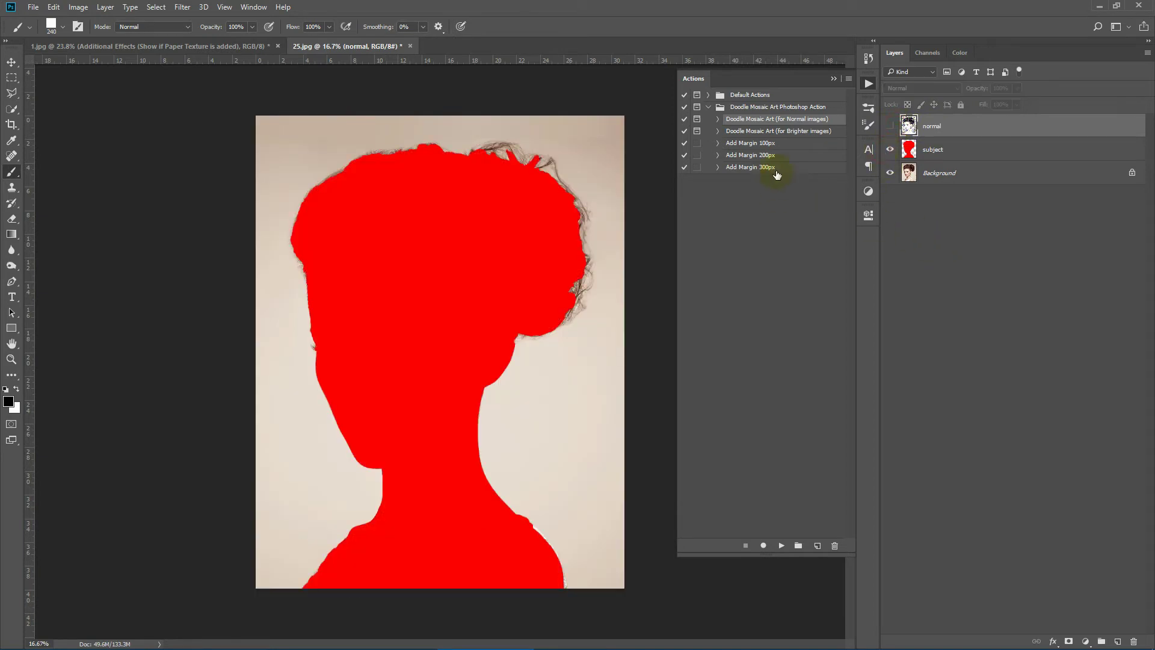
Run the Doodle Mosaic Art (for Brighter images) action on 25.jpg and dismiss its closing message
left_click(779, 131)
left_click(780, 545)
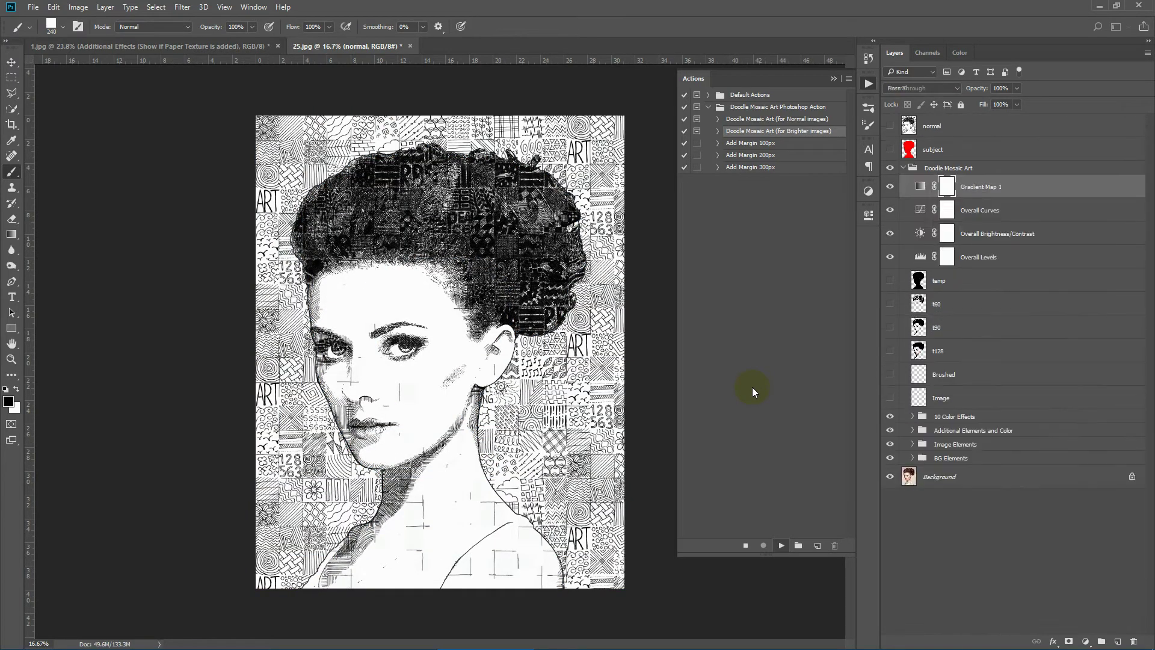
left_click(550, 388)
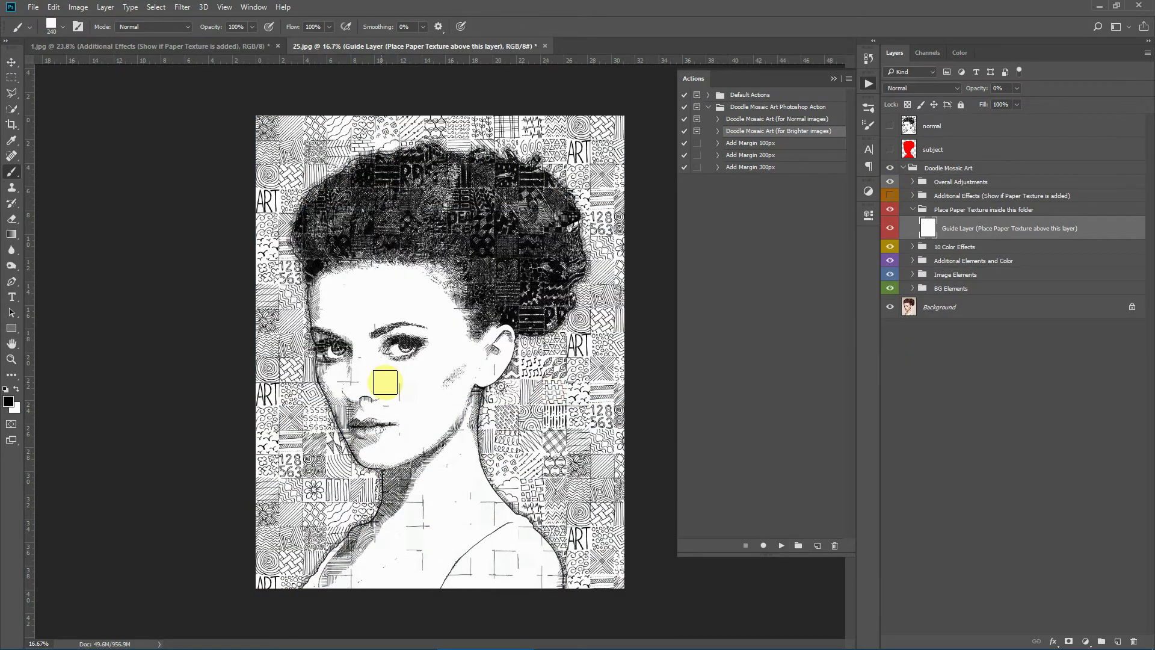
Compare the normal and brighter renderings of the woman's portrait by toggling the normal layer's visibility with the image fitted on screen
left_click(11, 359)
left_click(338, 27)
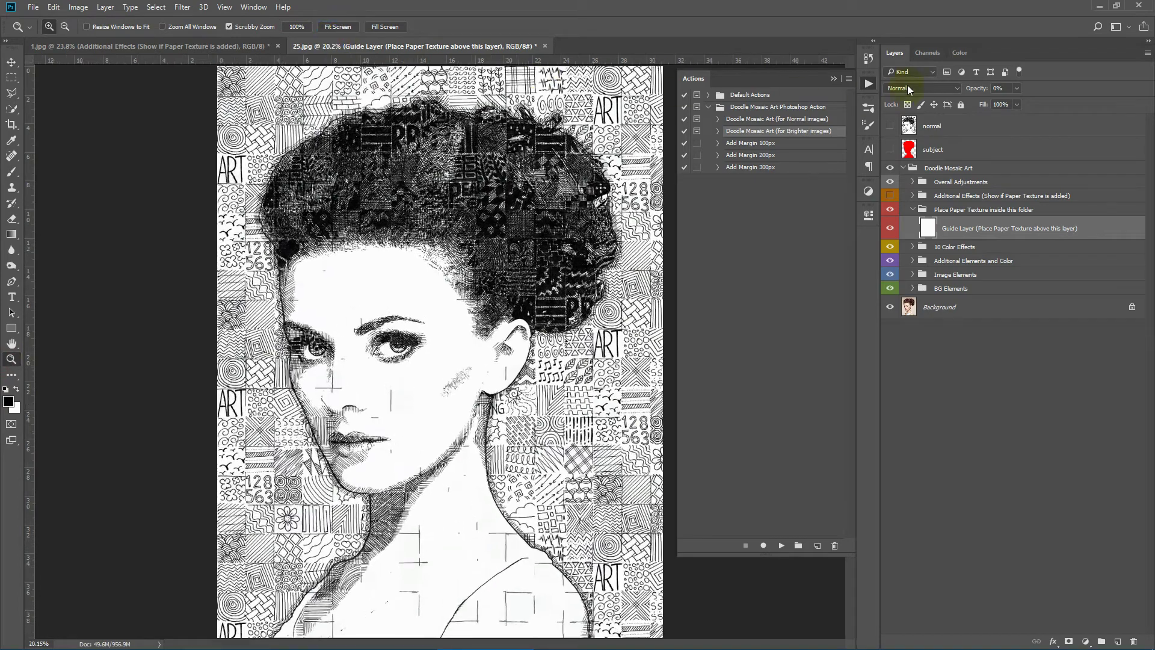
left_click(833, 78)
left_click(978, 123)
left_click(890, 126)
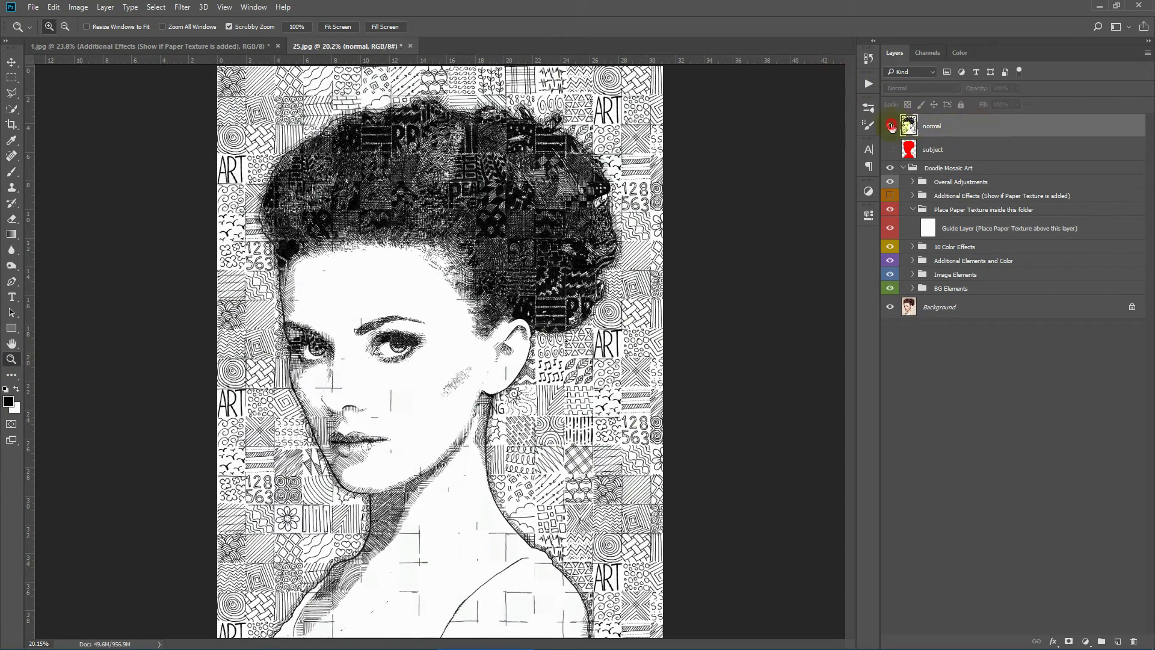
left_click(891, 126)
left_click(890, 127)
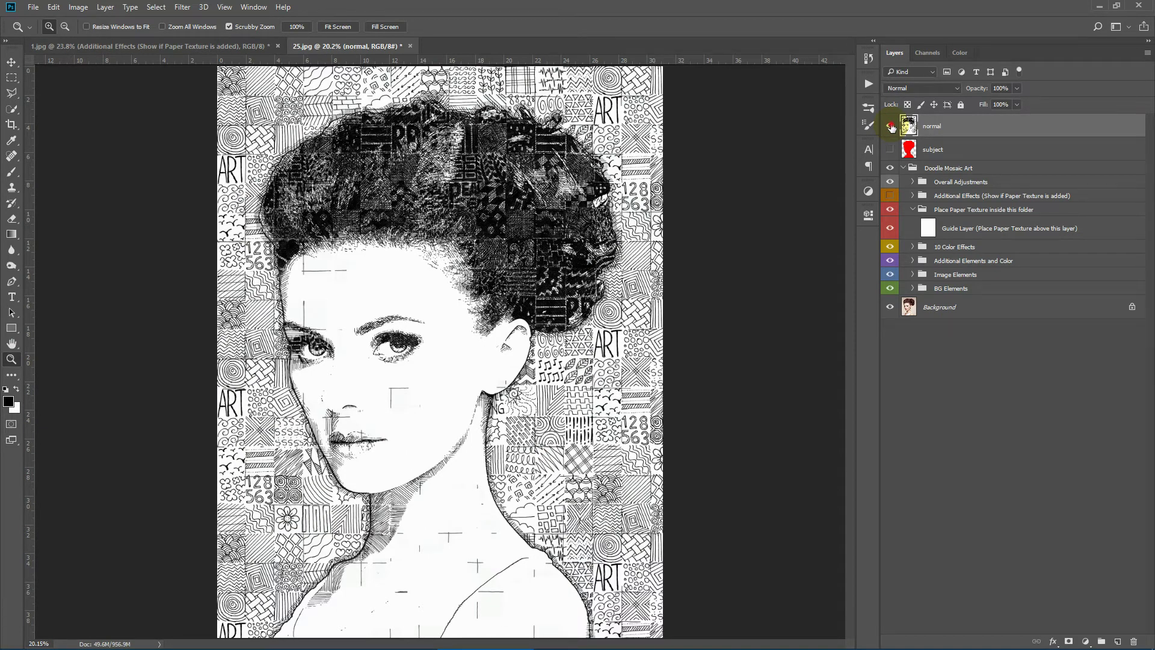
left_click(890, 127)
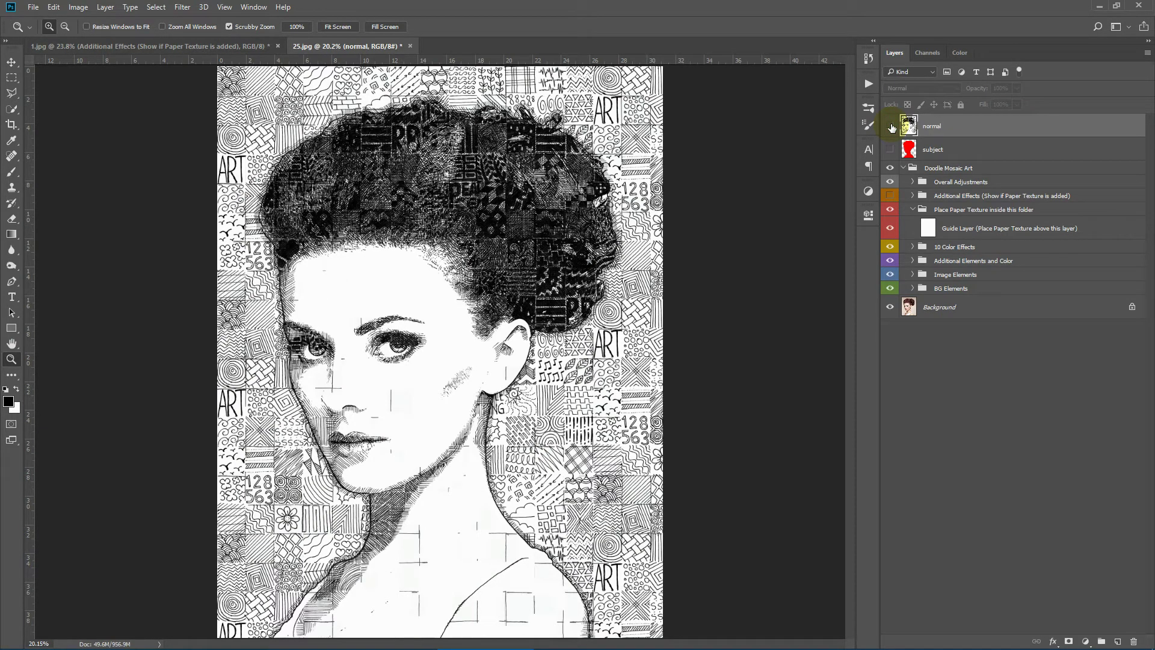
left_click(909, 169)
left_click(890, 126)
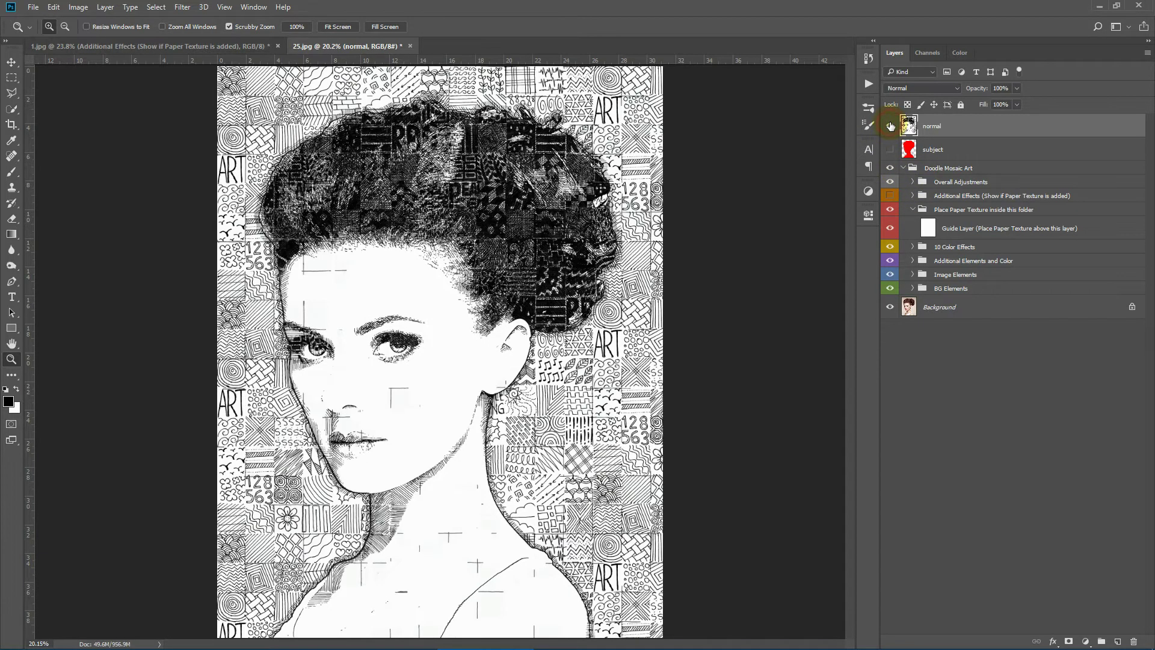
left_click(890, 126)
Close 25.jpg without saving its changes
left_click(868, 83)
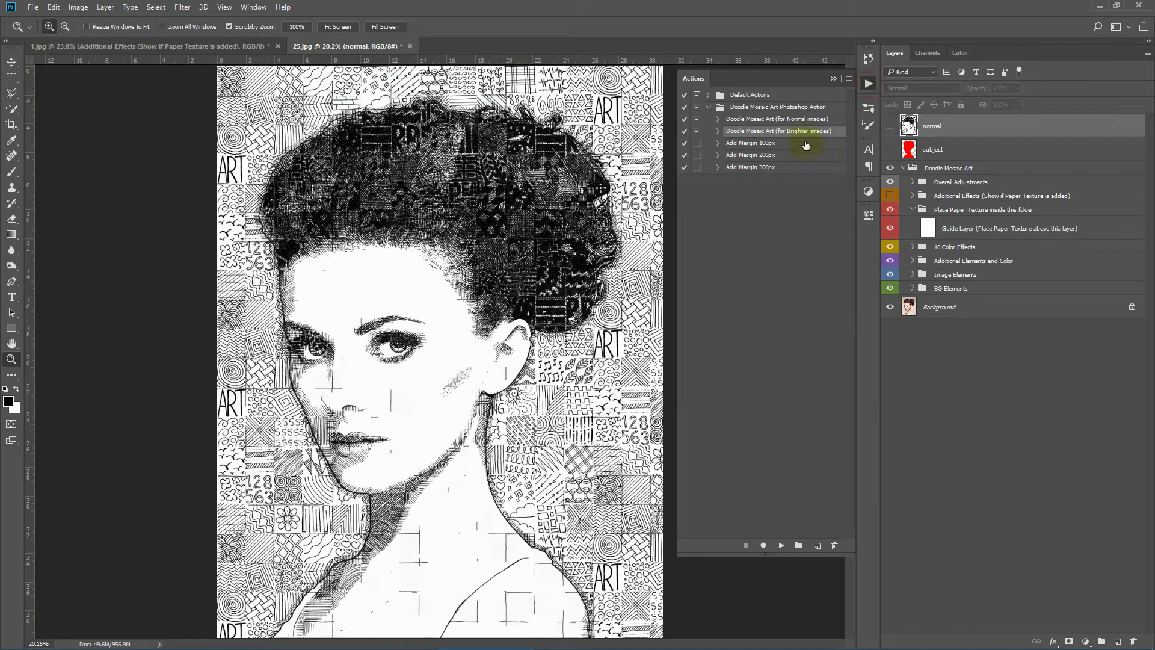
left_click(800, 120)
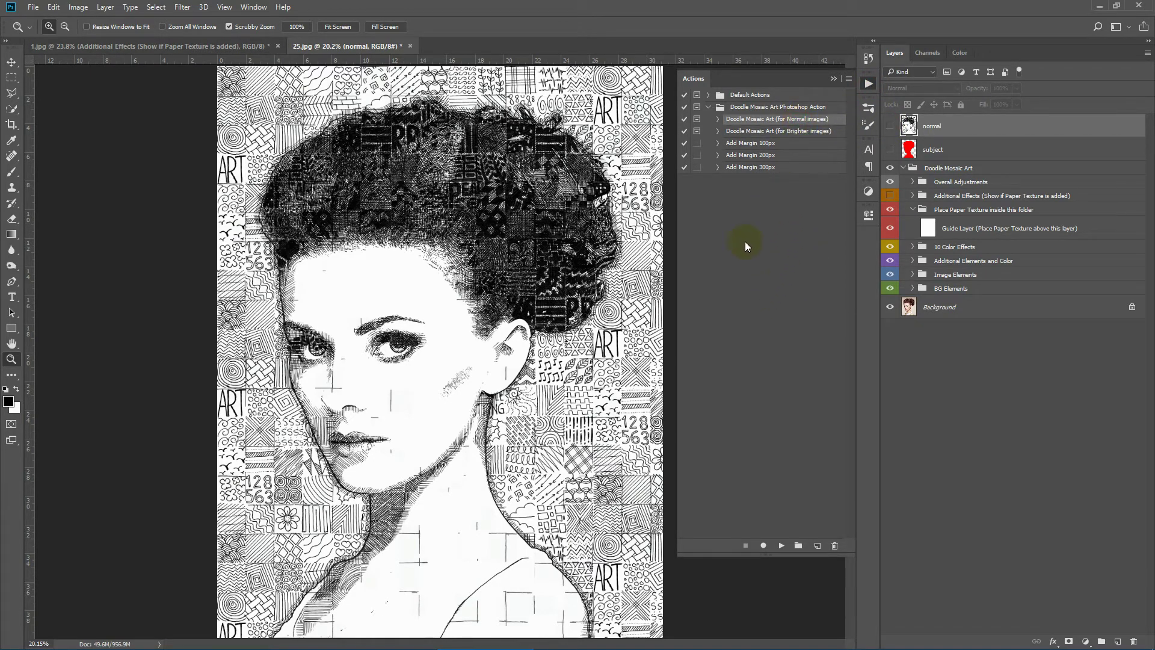
left_click(409, 48)
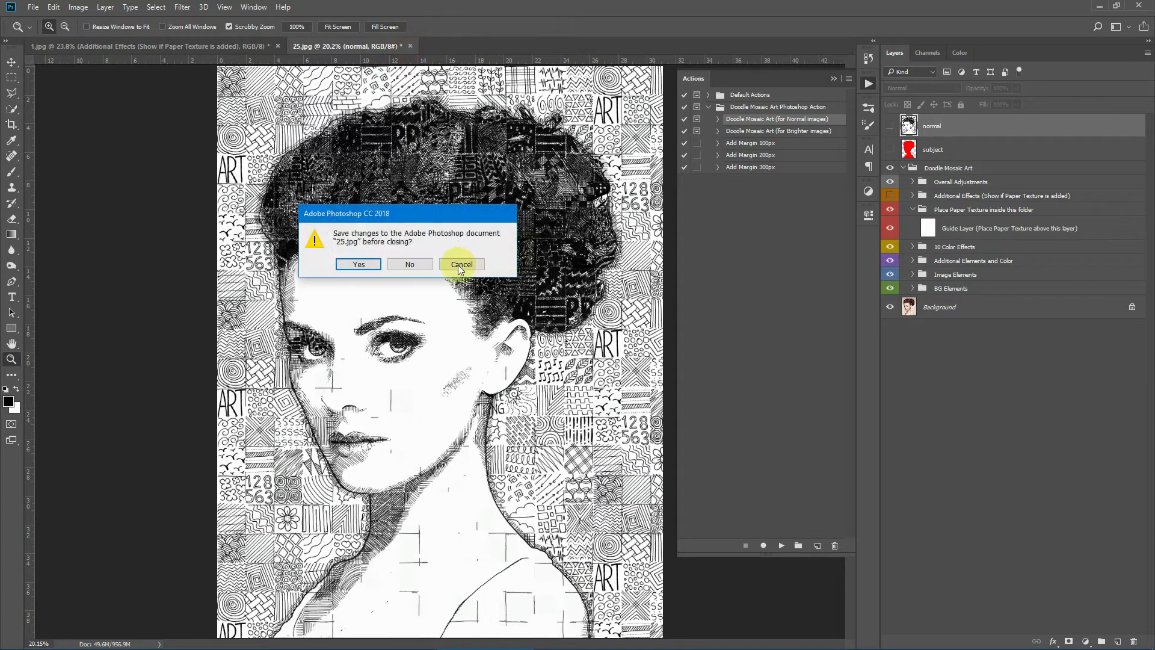
left_click(410, 262)
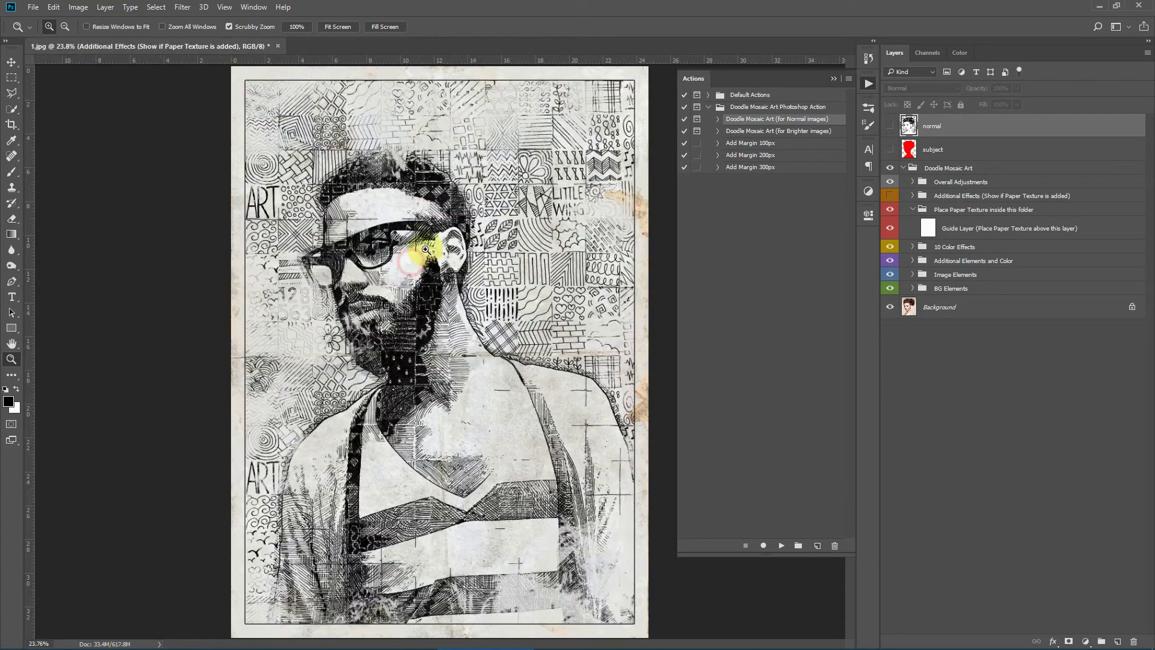
Hide the Additional Effects group and the Paper Texture 1 layer in 1.jpg, and expand the BG Elements group
left_click(834, 78)
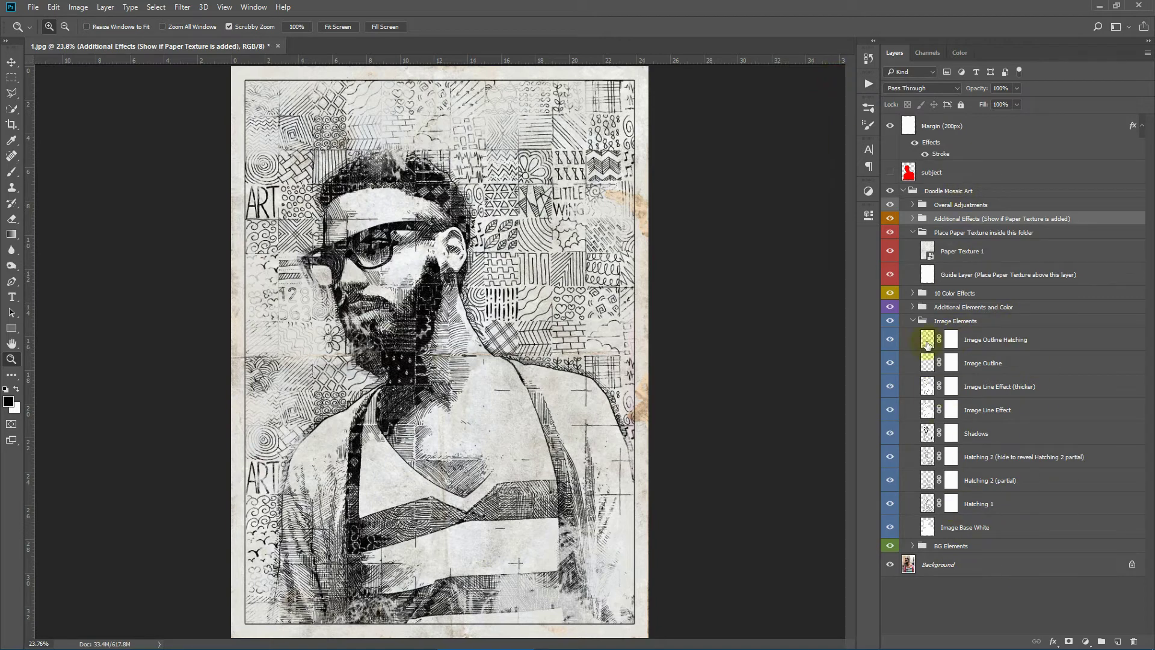
left_click(889, 218)
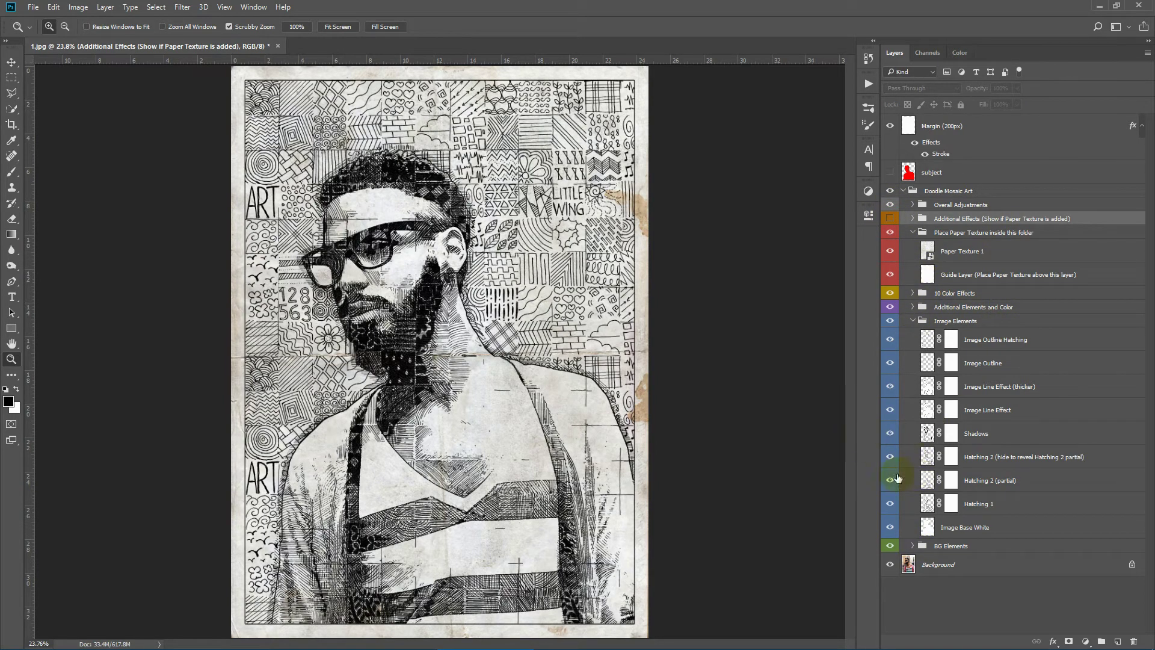
left_click(889, 251)
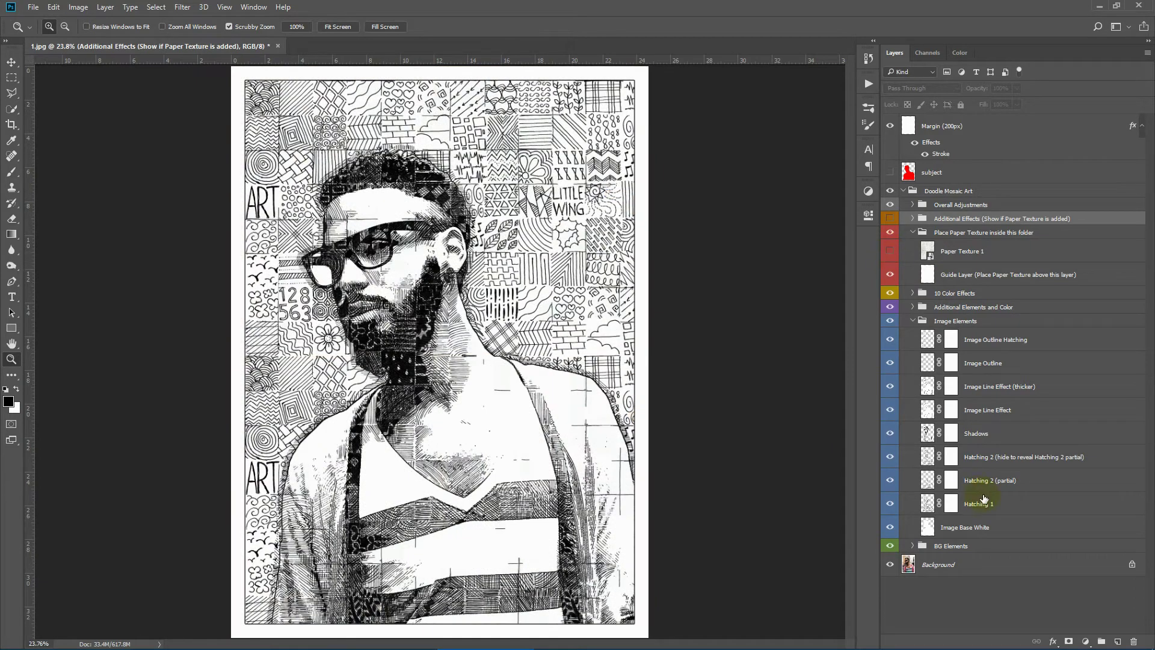
left_click(911, 548)
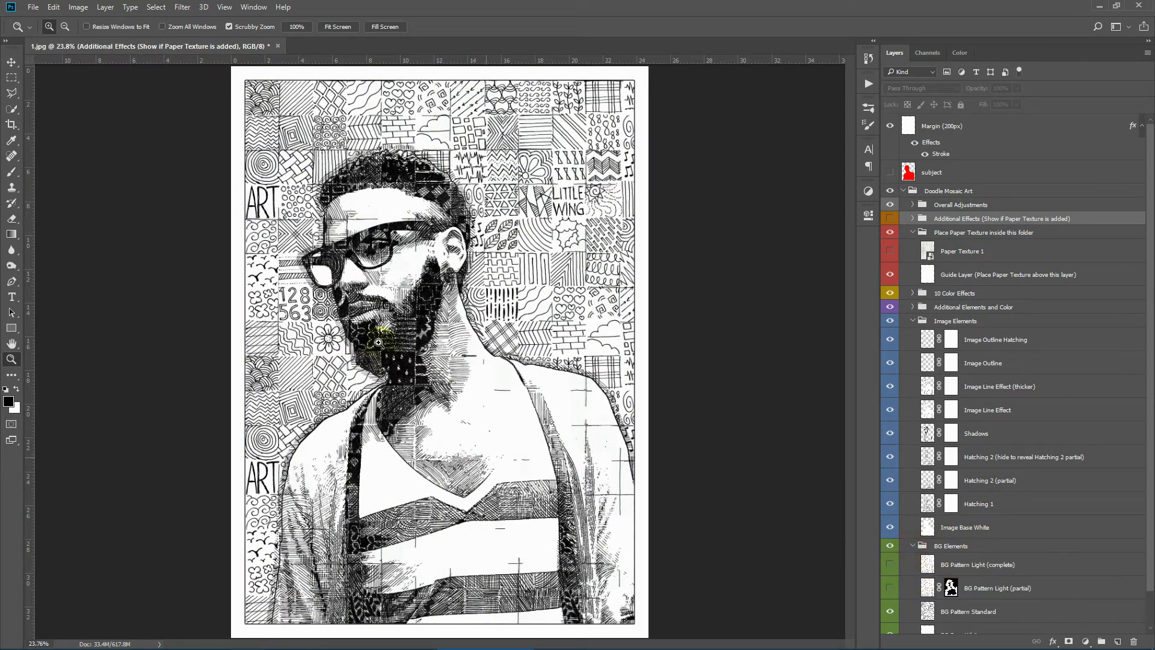
Examine the doodle patterns and hatching on the man's face, beard and clothing up close, then fit the whole image on screen
left_click(385, 227)
left_click(389, 234)
left_click(11, 343)
left_click_drag(353, 242, 325, 265)
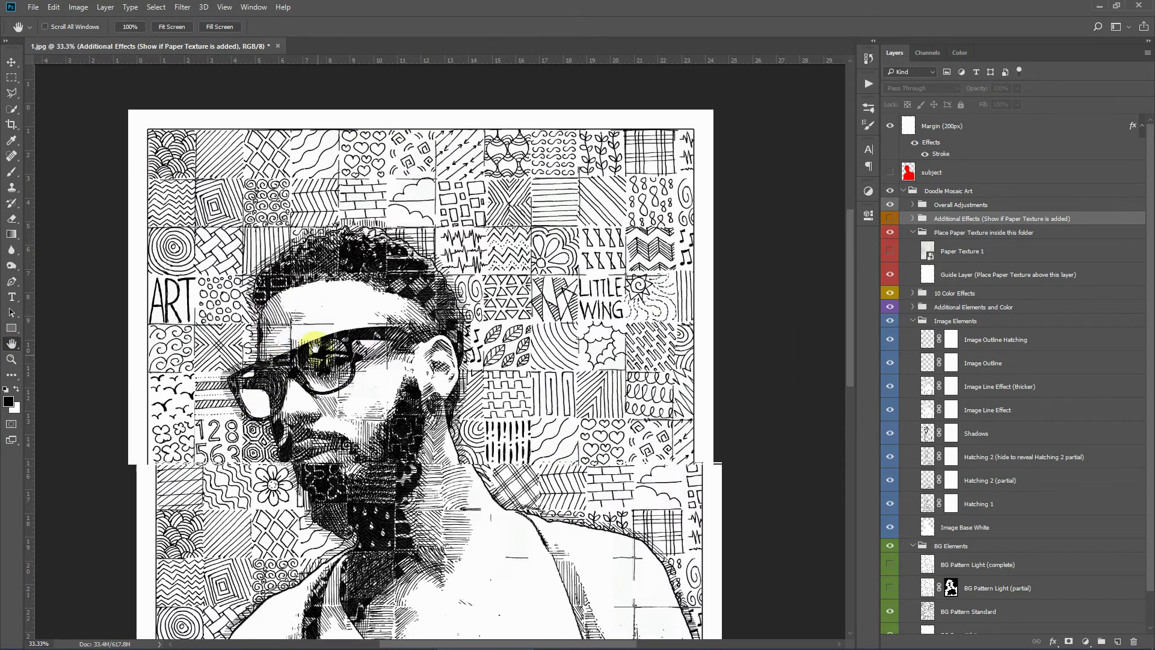
left_click(12, 359)
left_click(274, 263)
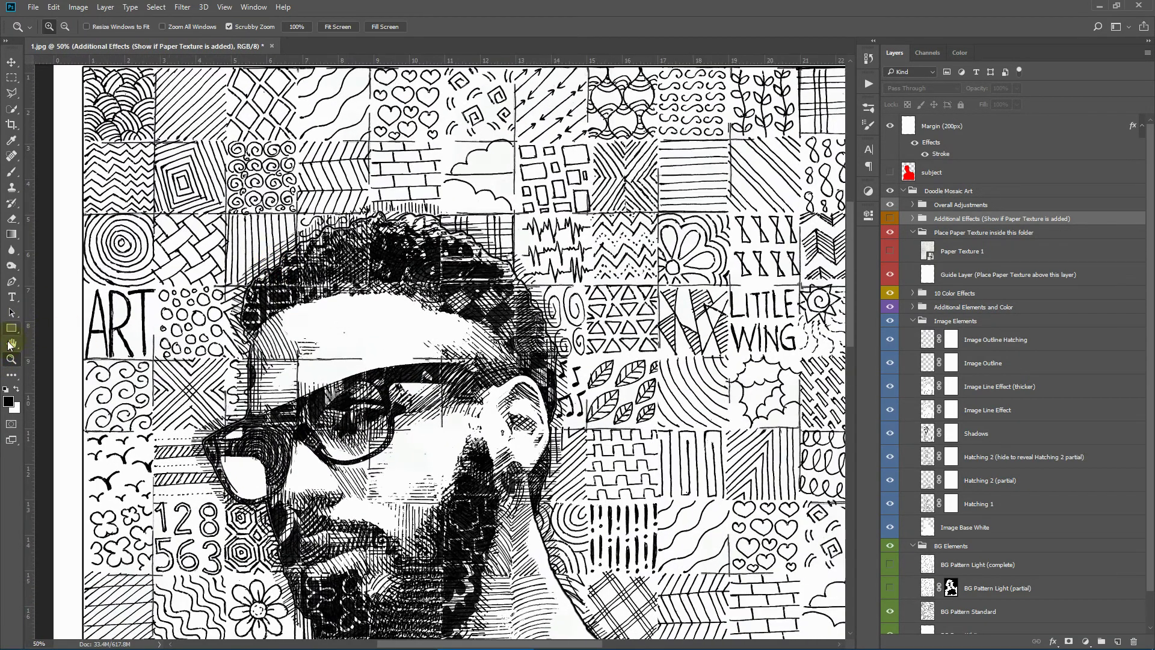
key("h")
left_click_drag(273, 263, 259, 236)
left_click_drag(464, 477, 463, 283)
left_click_drag(541, 584, 461, 422)
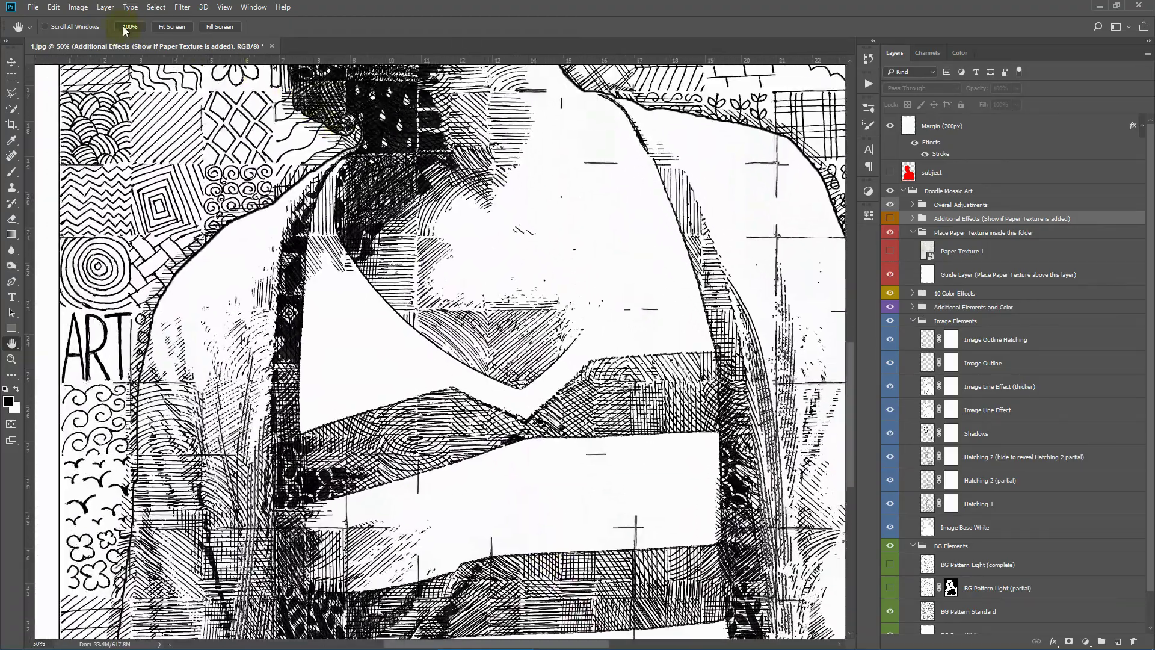
left_click(131, 27)
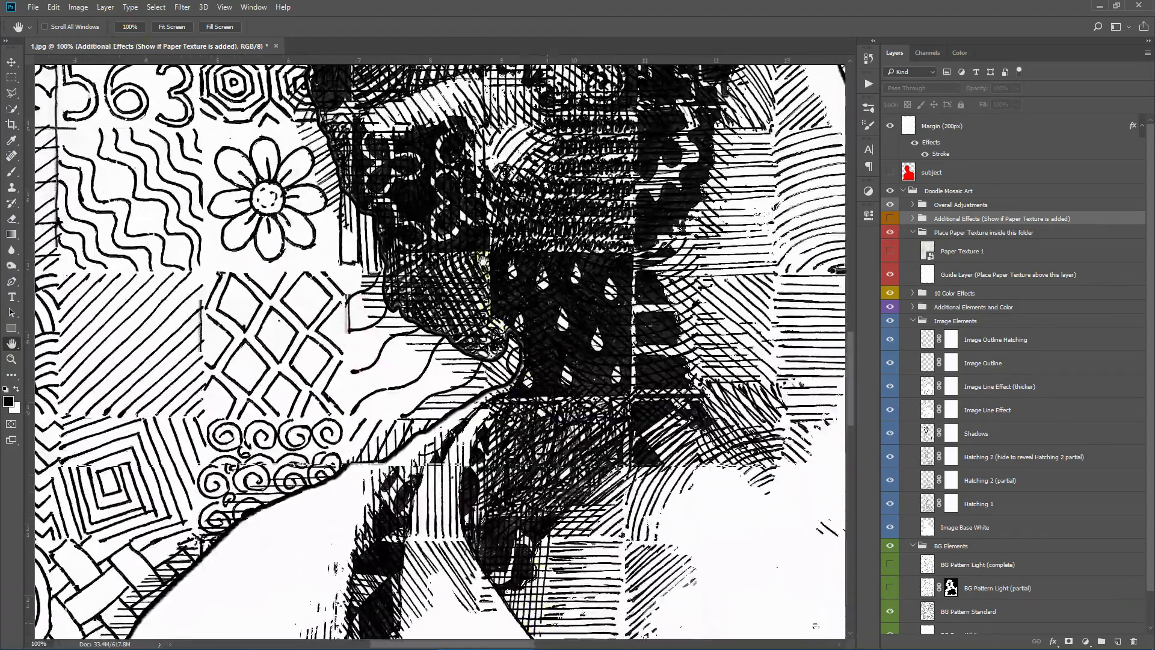
mouse_move(614, 66)
left_mouse_down()
mouse_move(566, 167)
mouse_move(577, 161)
mouse_move(549, 413)
mouse_move(465, 510)
left_mouse_up()
left_click(186, 33)
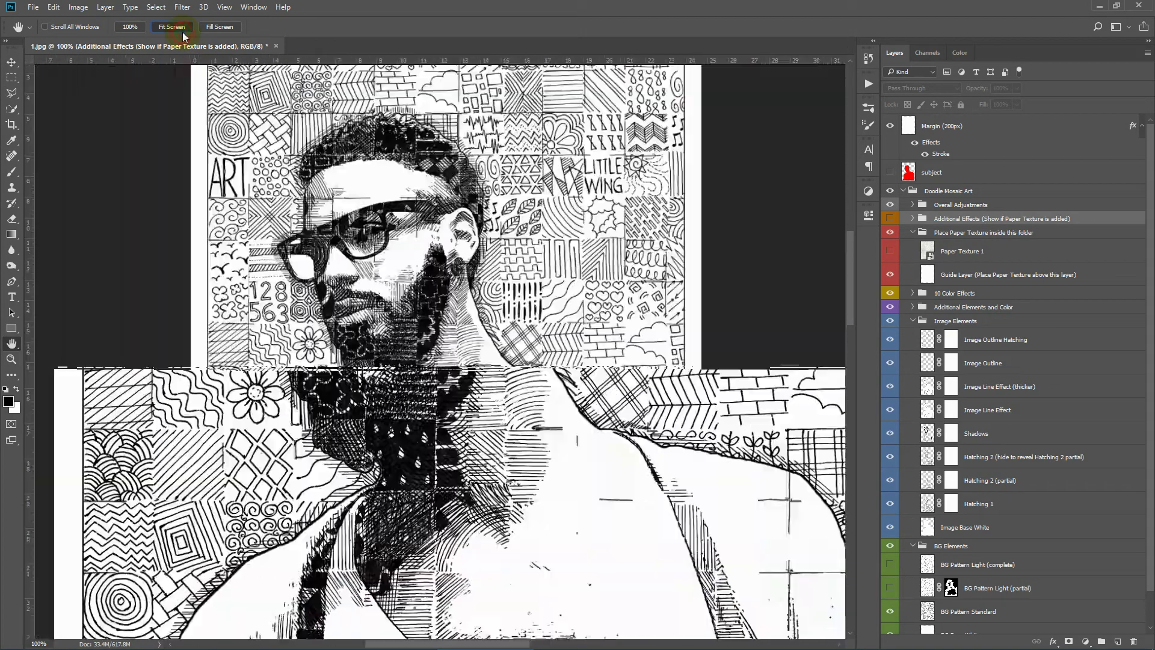
left_click(16, 363)
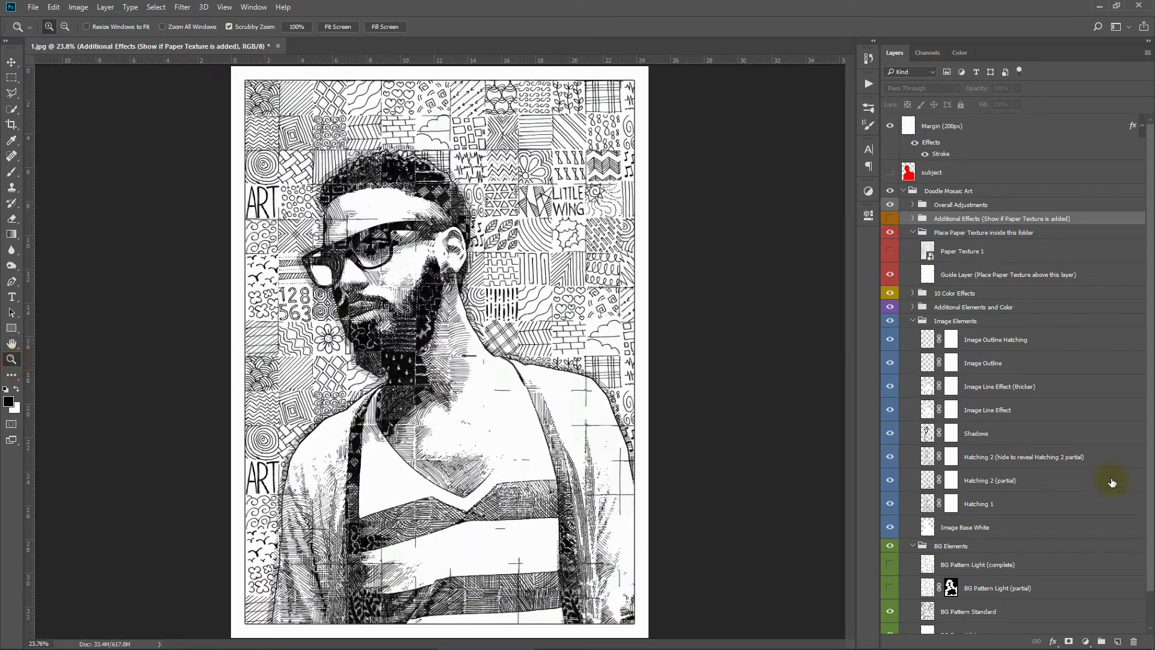
Check what the BG Base White layer contributes by switching its visibility off and back on
scroll(1101, 405, "down", 2)
left_click(969, 513)
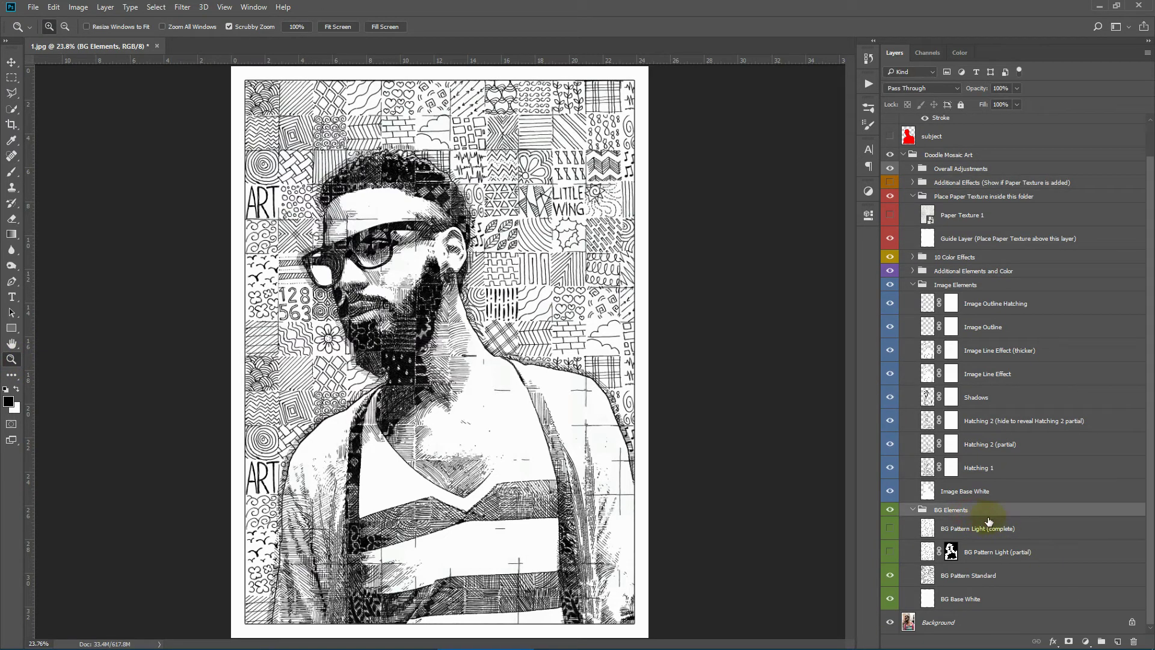
left_click(994, 598)
left_click(889, 598)
left_click(889, 601)
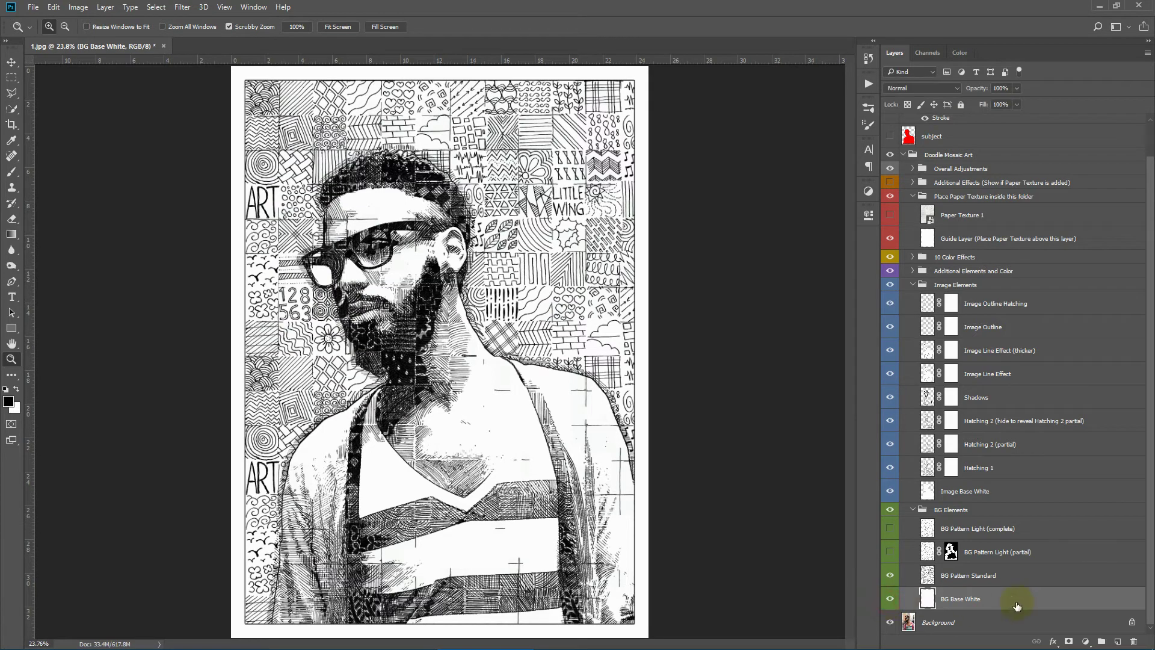
Examine the BG Pattern Standard layer's background doodles by switching its visibility off and on
left_click(993, 573)
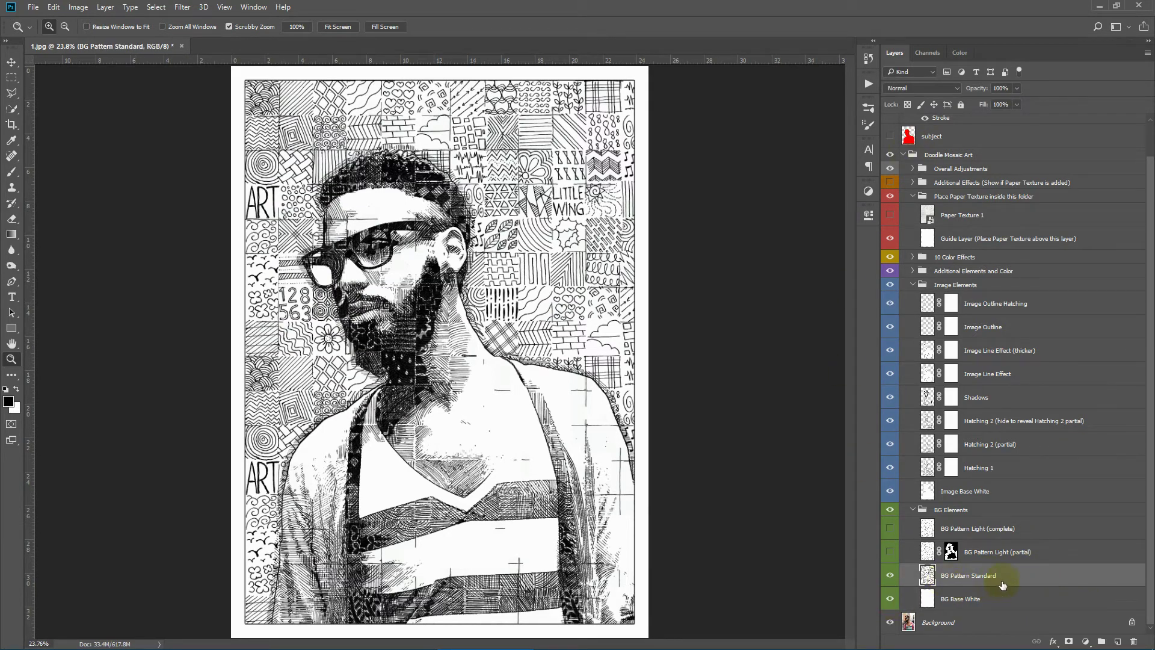
left_click(890, 576)
left_click(890, 576)
left_click(889, 575)
left_click(890, 576)
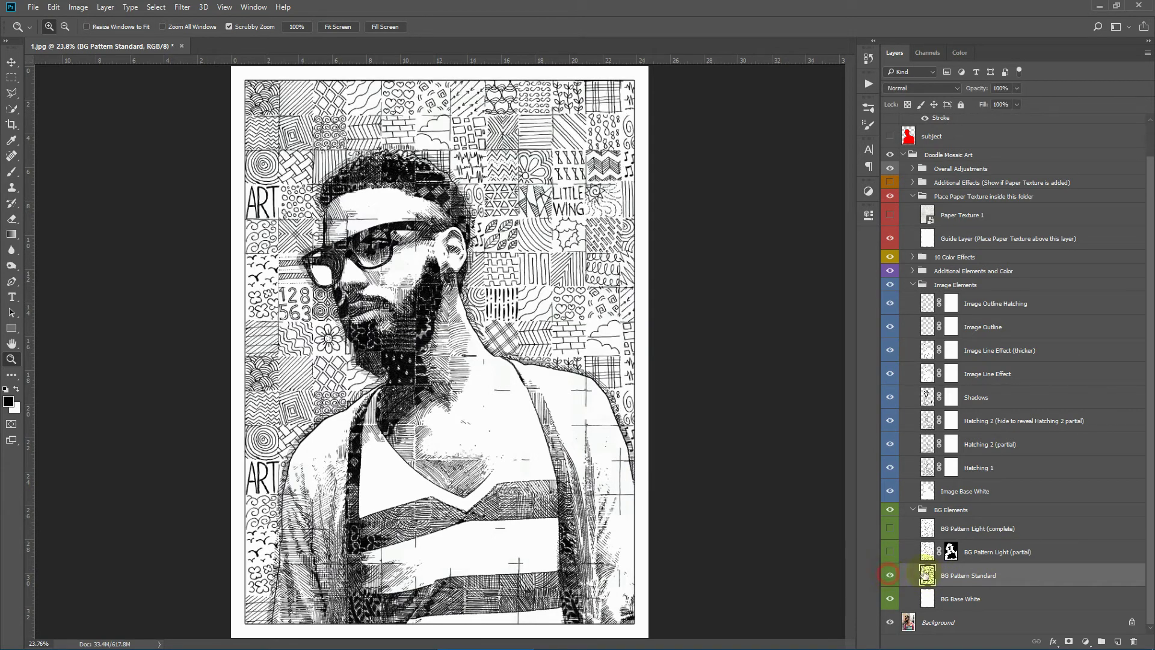
Preview the BG Pattern Light (complete) layer as the background pattern, then hide it again
left_click(1032, 530)
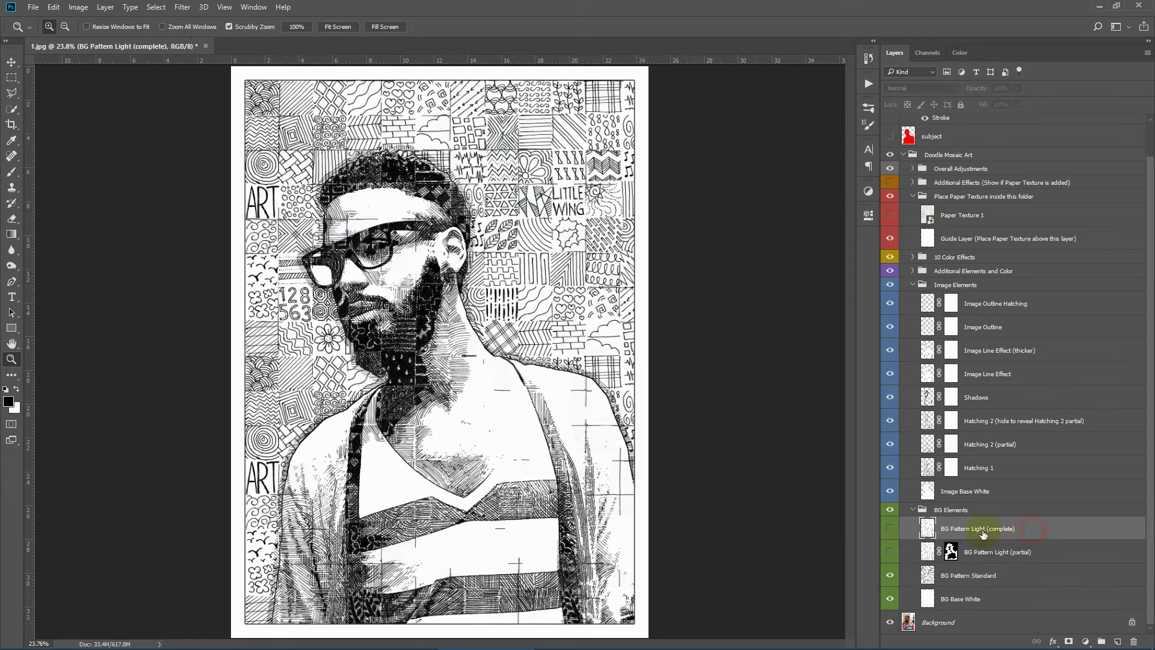
left_click(890, 529)
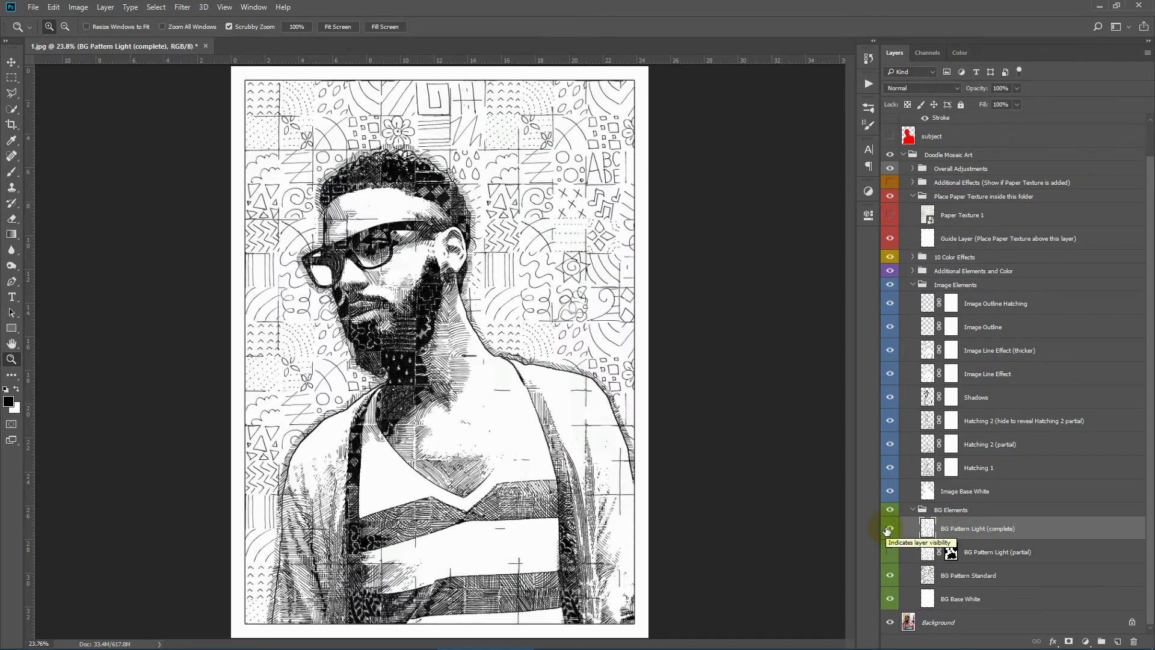
left_click(890, 551)
left_click(891, 530)
left_click(891, 529)
Preview the BG Pattern Light (partial) layer around the man's outline, then hide it again
left_click(1023, 554)
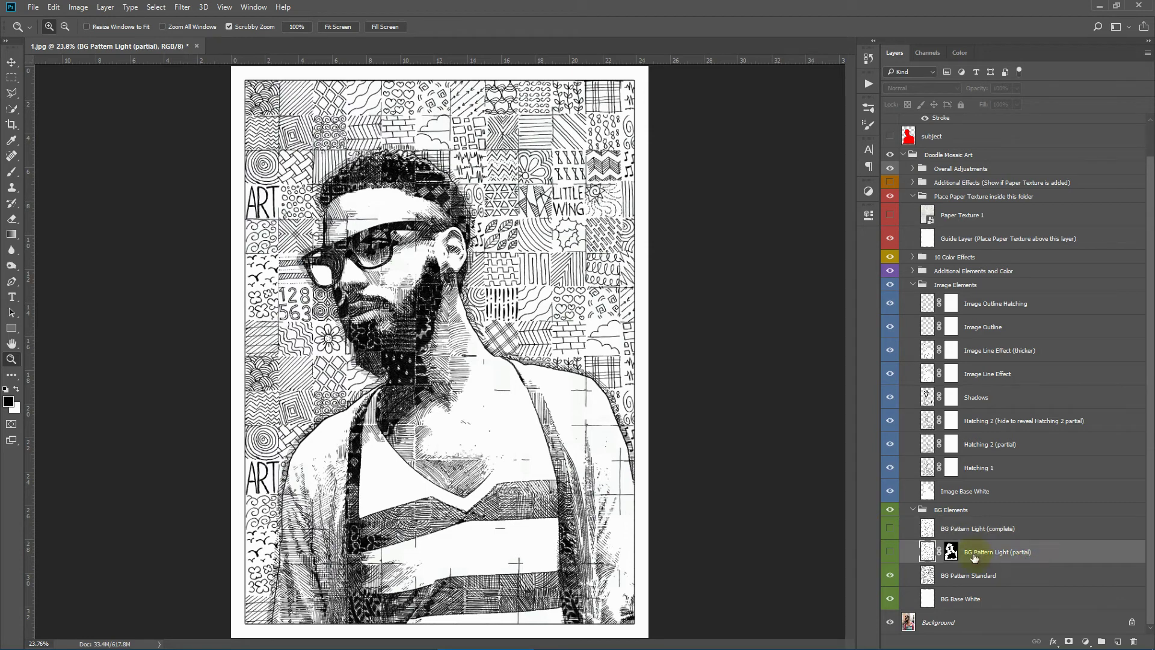
left_click(891, 552)
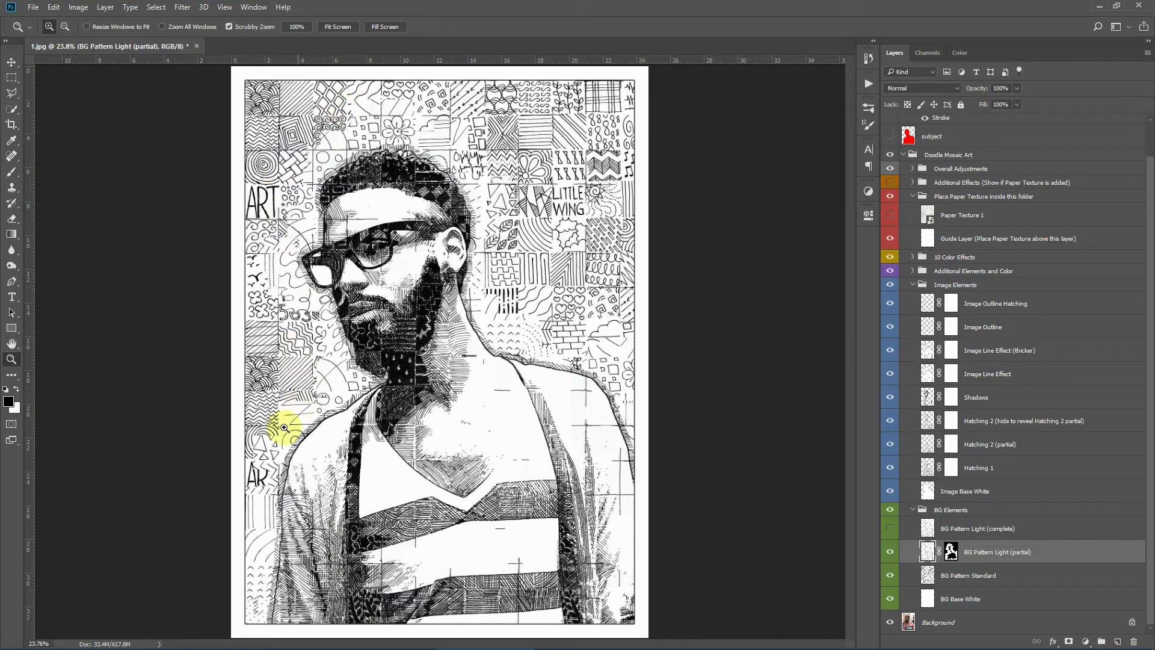
left_click(889, 552)
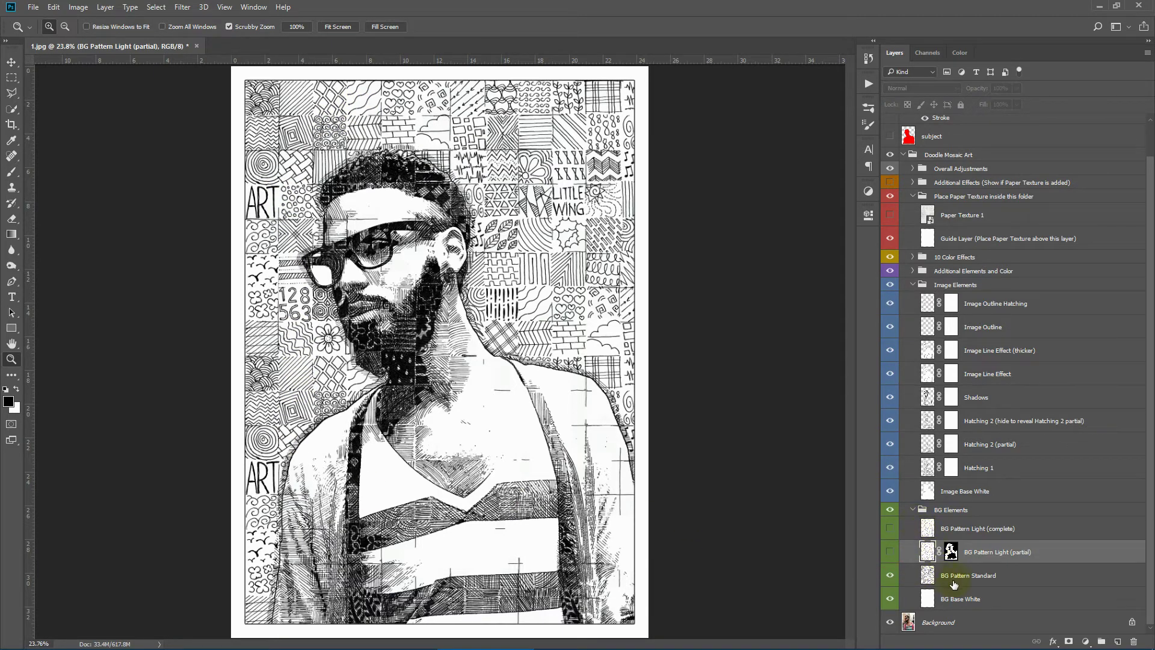
Collapse the BG Elements group and check what the Image Elements group contributes by switching its visibility off and on
left_click(922, 510)
left_click(912, 510)
left_click(1015, 526)
left_click(946, 307)
left_click(949, 320)
left_click(889, 322)
left_click(889, 321)
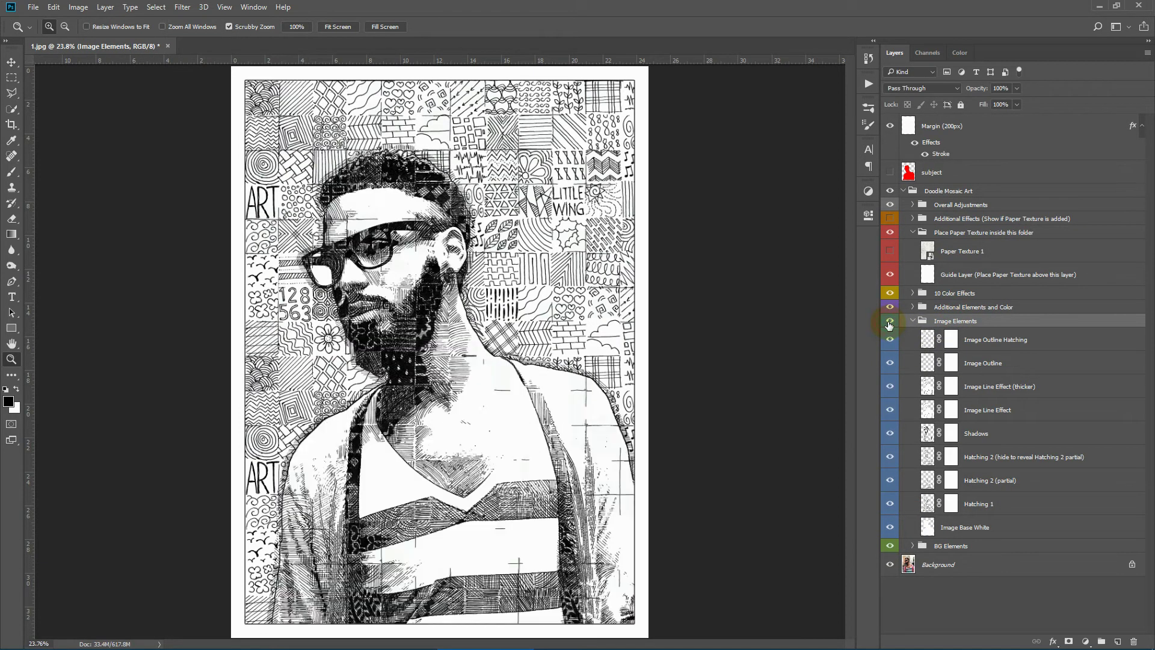
Check how the Image Base White layer masks the doodles behind the man by hiding and showing it
left_click(1011, 529)
left_click(889, 527)
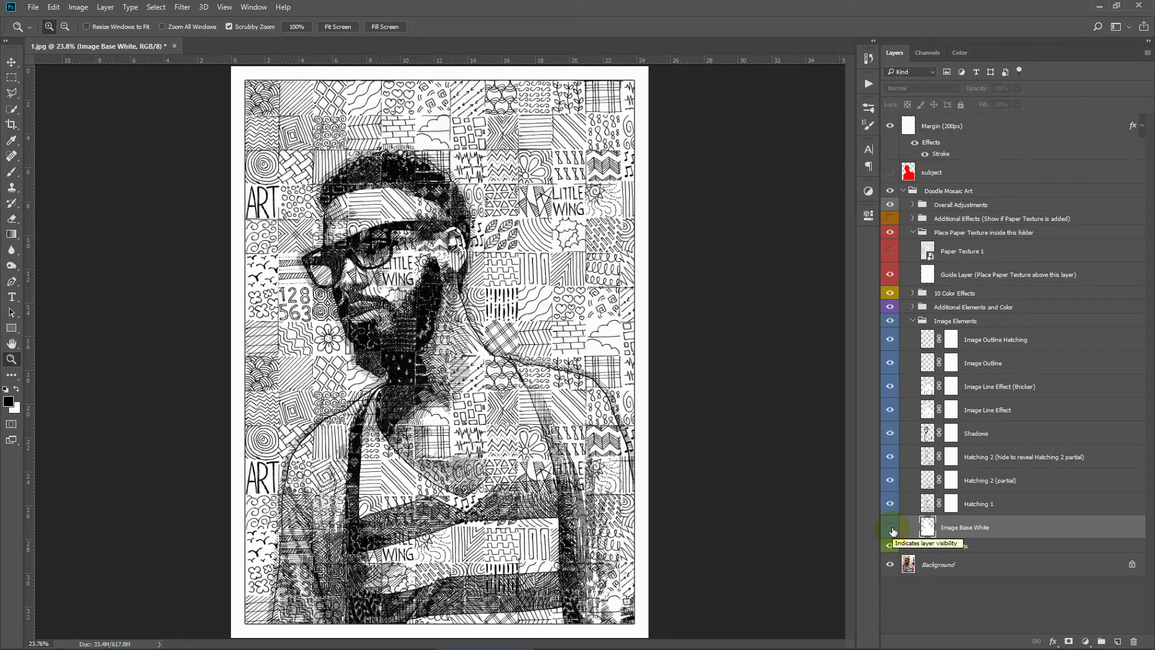
left_click(889, 527)
Examine the Hatching 1 and Hatching 2 (partial) layers by switching the visibility of each off and on
left_click(1005, 505)
left_click(890, 504)
left_click(891, 504)
left_click(891, 480)
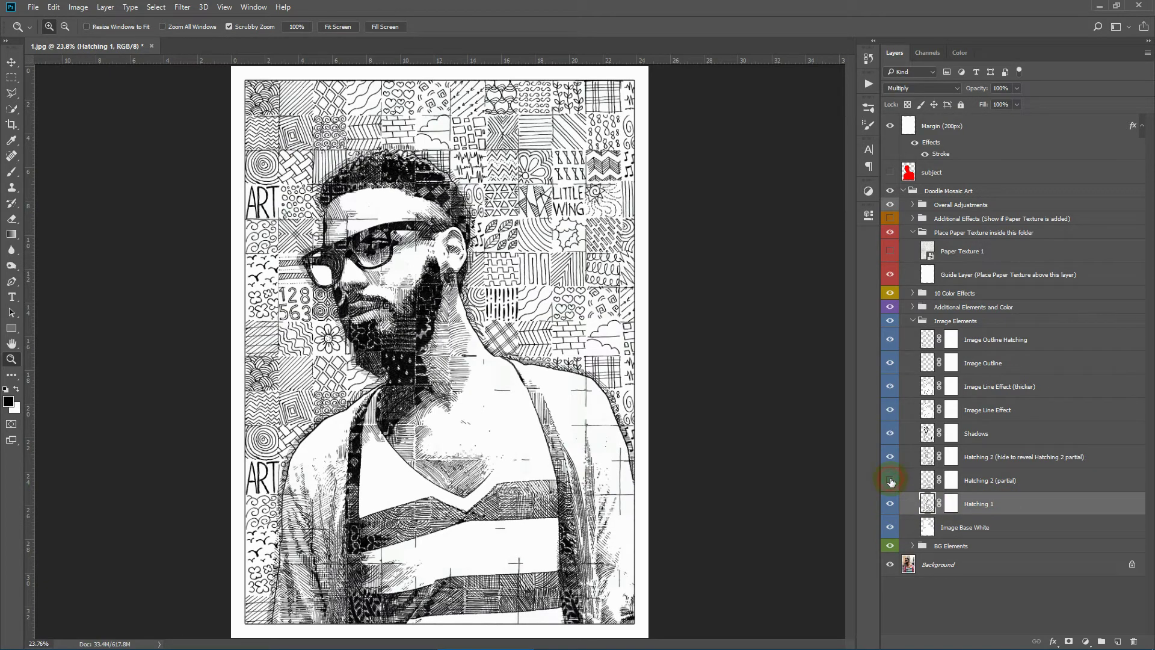
left_click(890, 480)
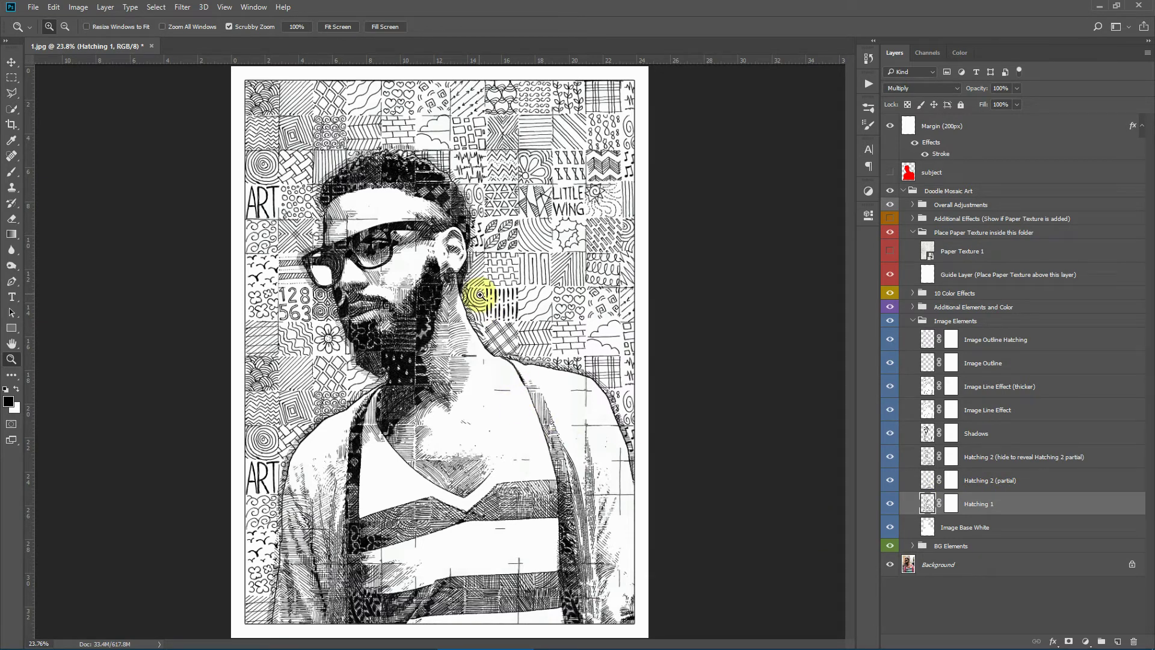
Compare full Hatching 2 with Hatching 2 (partial) on the man's face and neck by toggling the full layer, leaving it visible
left_click(1031, 459)
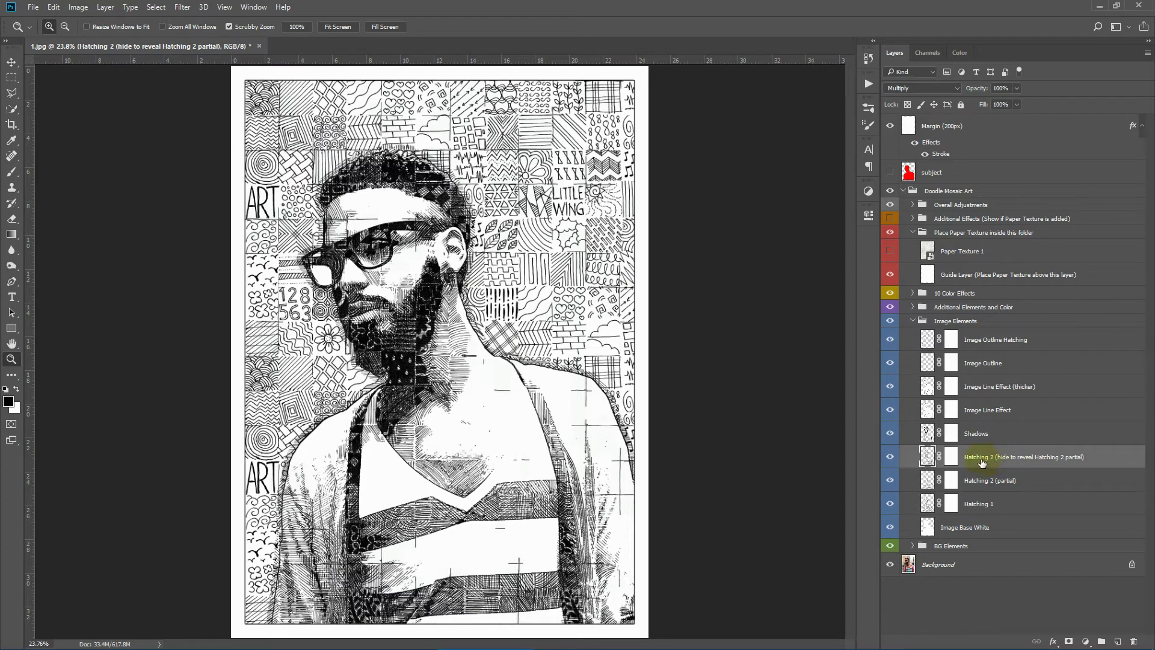
left_click(890, 457)
left_click(1010, 481)
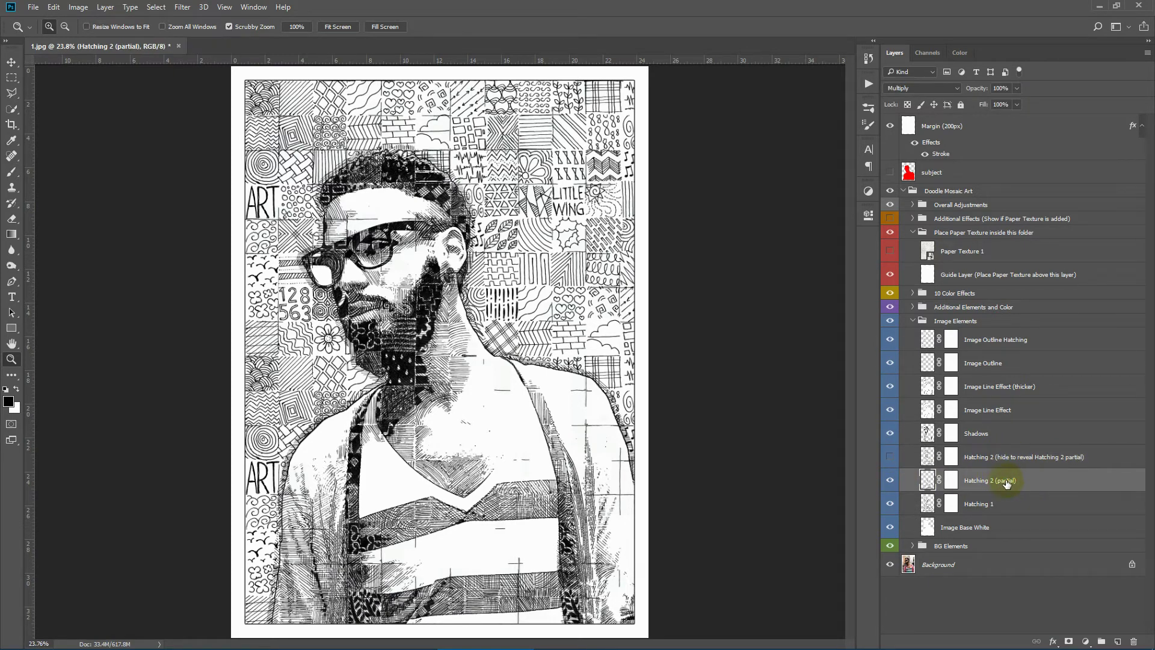
left_click(314, 287)
left_click(397, 280)
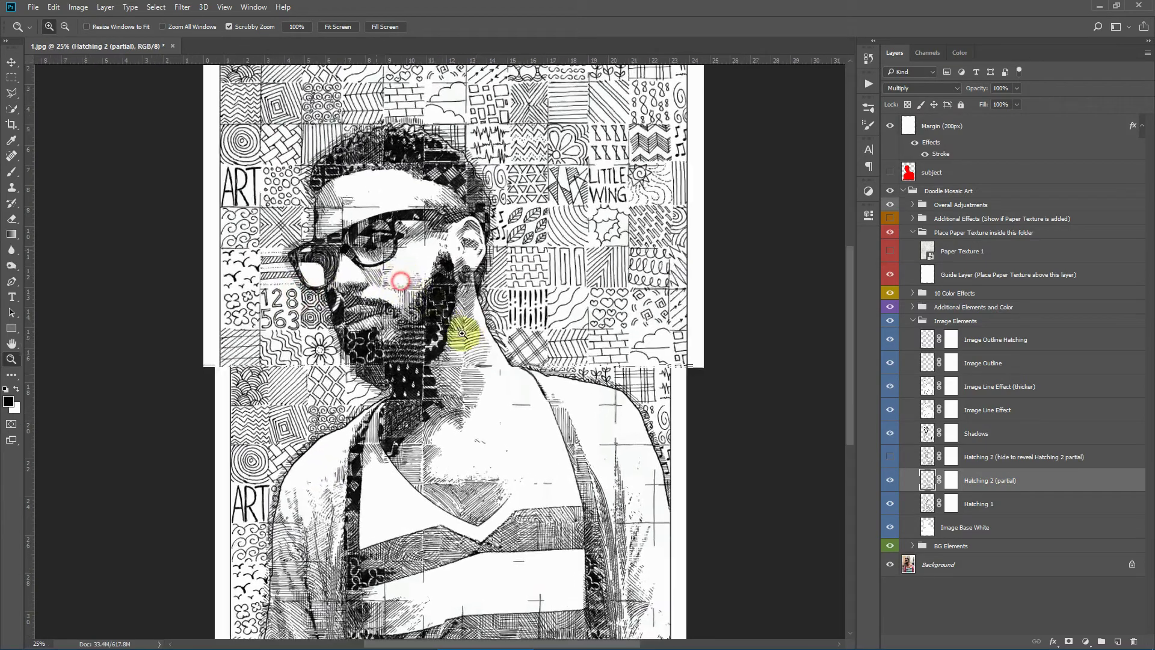
left_click(890, 457)
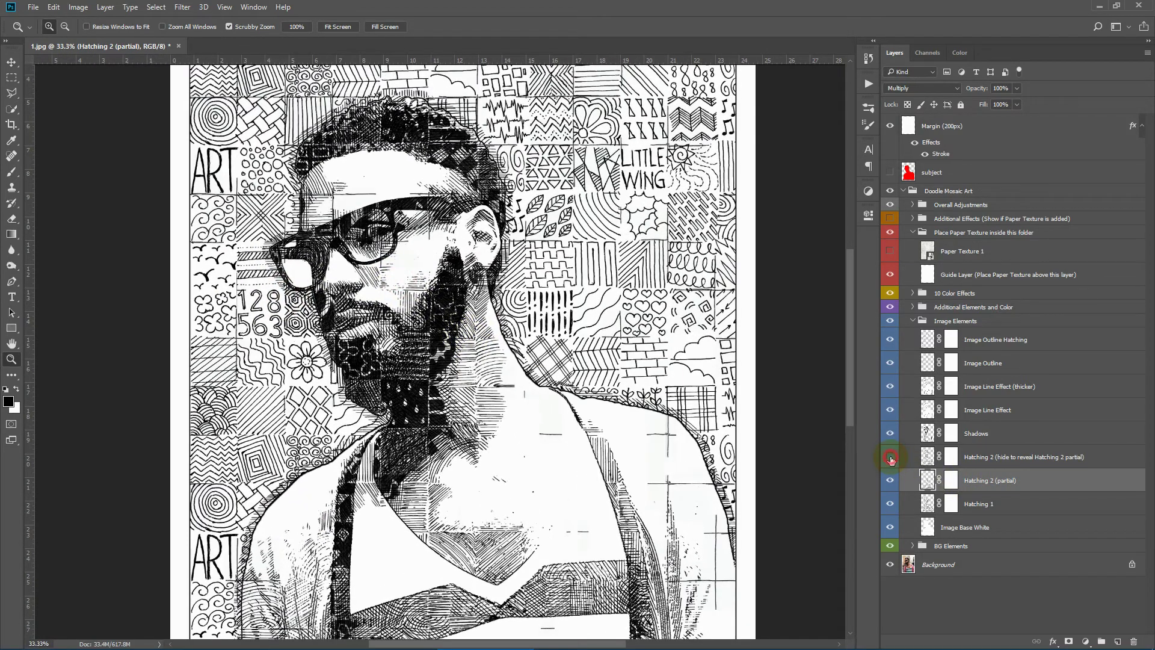
left_click(890, 457)
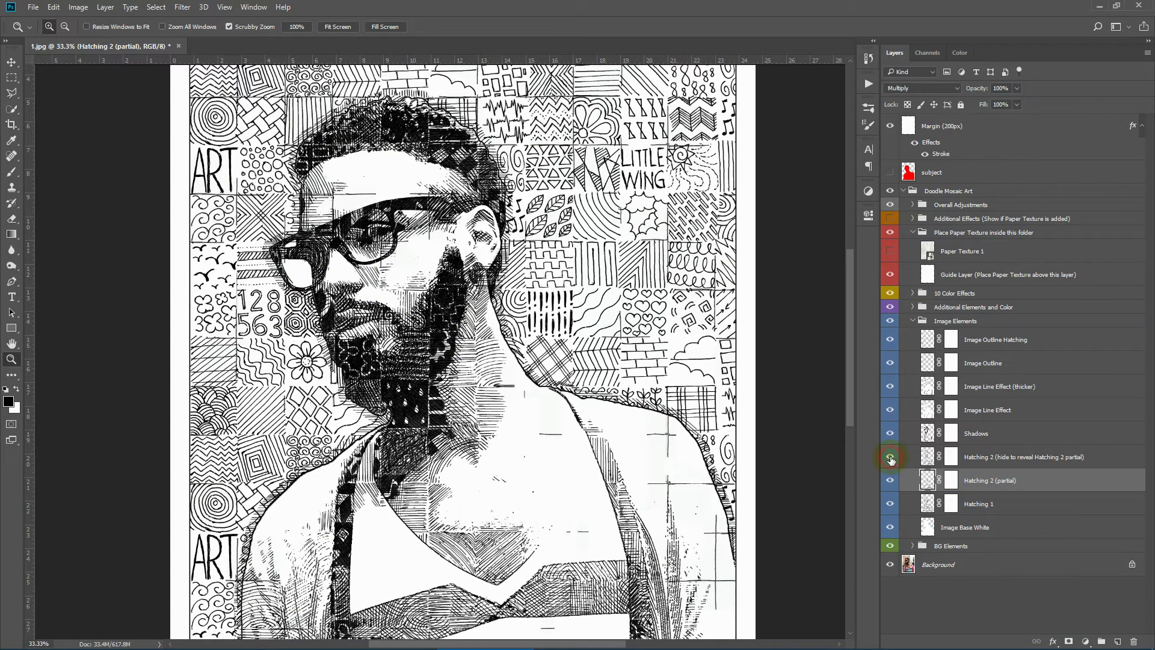
left_click(890, 457)
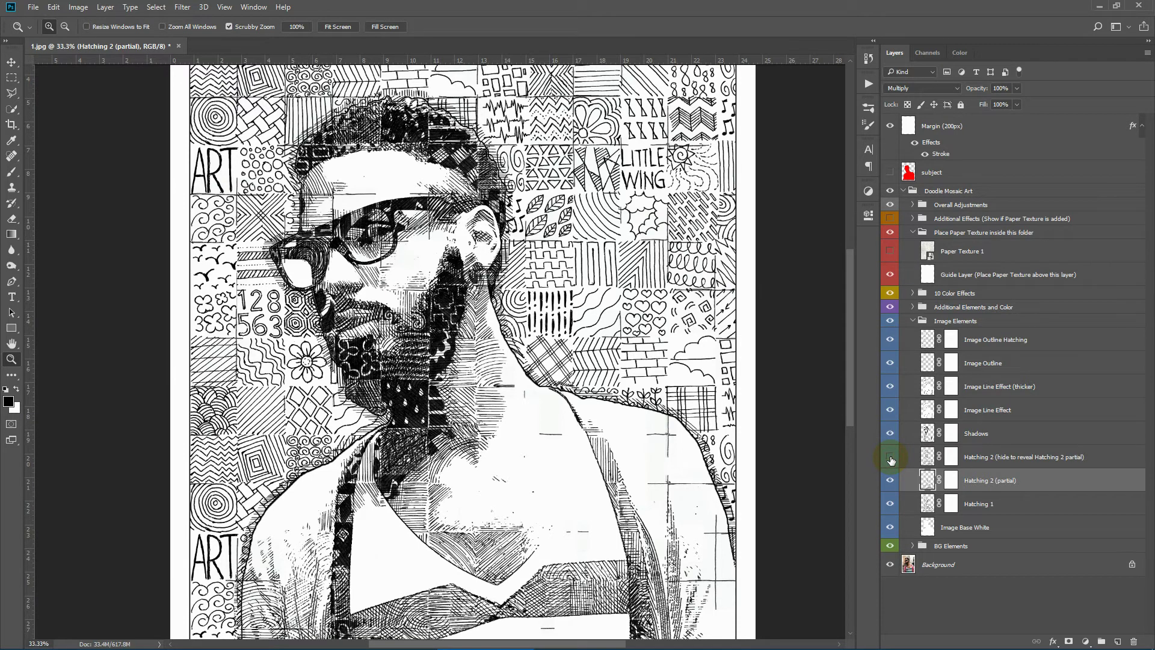
left_click(890, 457)
Examine the Shadows layer's dark areas by switching its visibility off and on
left_click(998, 433)
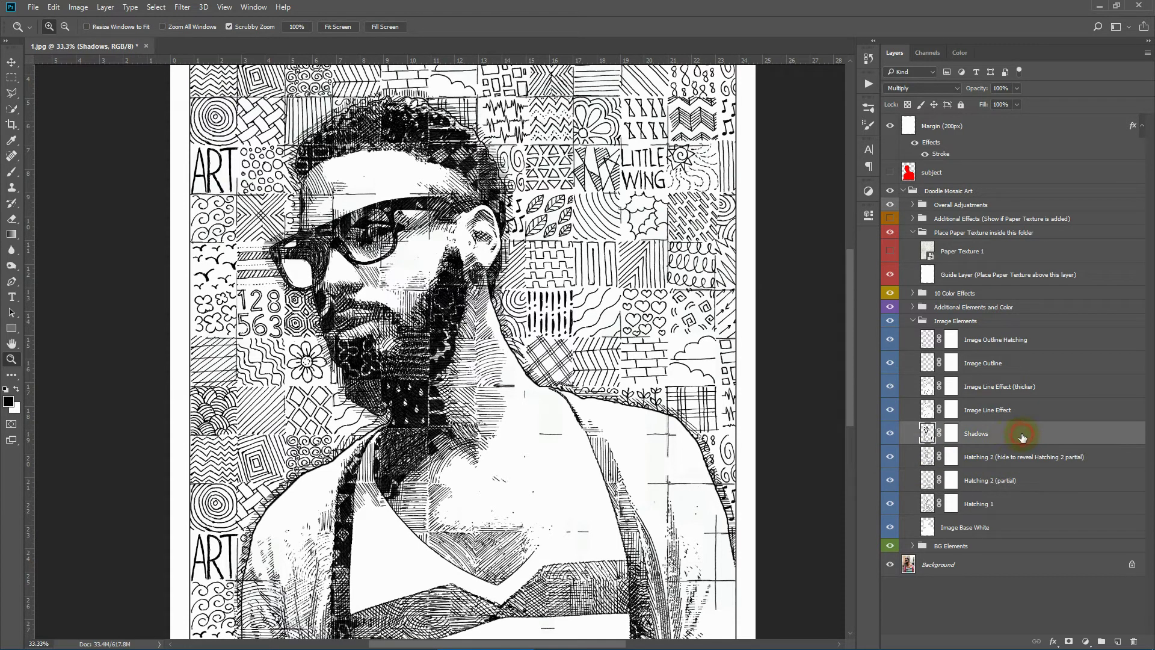
left_click(889, 433)
left_click(889, 433)
left_click(889, 433)
left_click(889, 433)
Examine the Image Line Effect and Image Line Effect (thicker) layers by toggling the visibility of each
left_click(1028, 412)
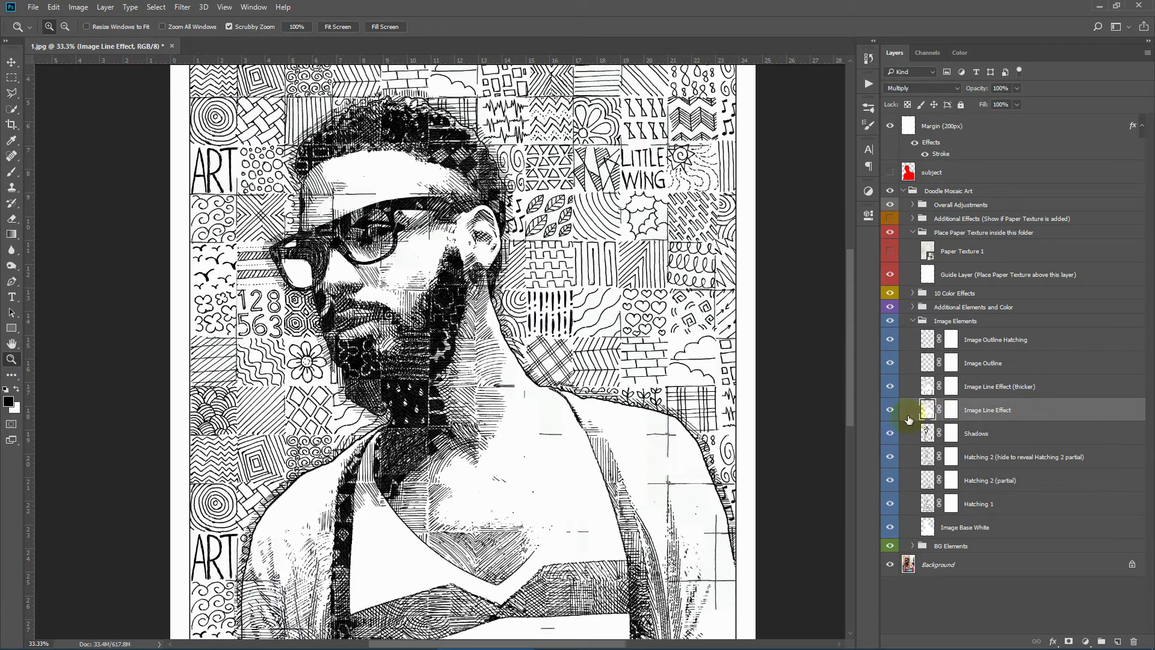
left_click(888, 410)
left_click(889, 411)
left_click(1001, 388)
left_click(889, 388)
left_click(889, 388)
left_click(889, 388)
left_click(889, 386)
Examine the Image Outline and Image Outline Hatching layers by toggling each, then collapse the Image Elements group
left_click(983, 363)
left_click(890, 364)
left_click(890, 363)
left_click(1038, 339)
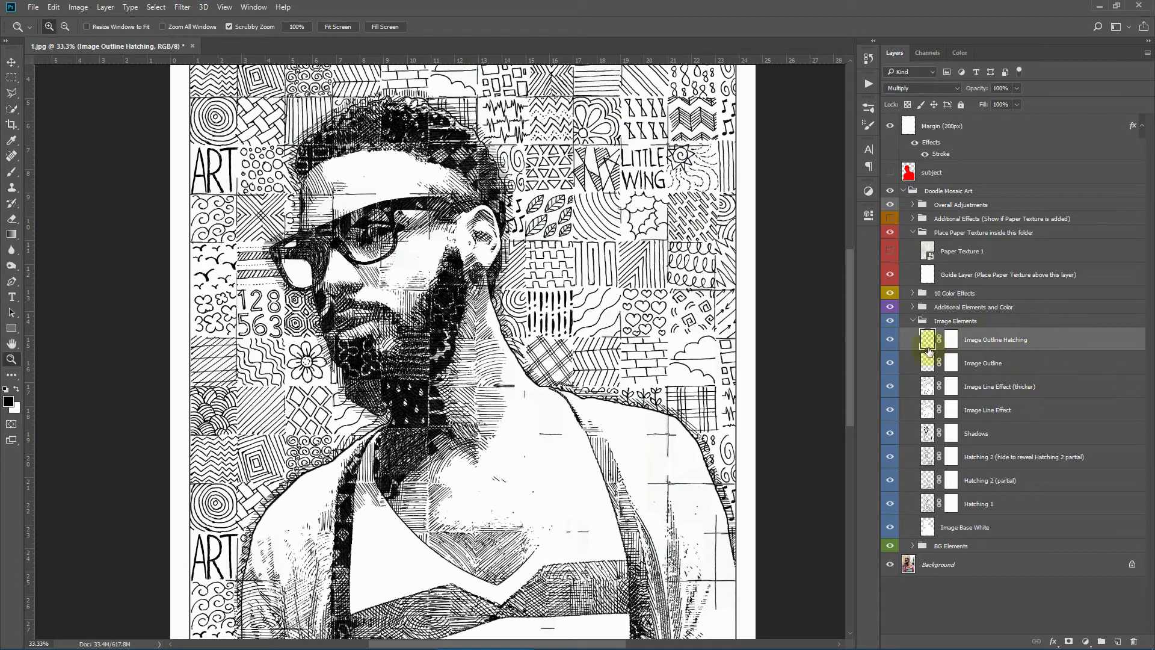
left_click(890, 340)
left_click(889, 341)
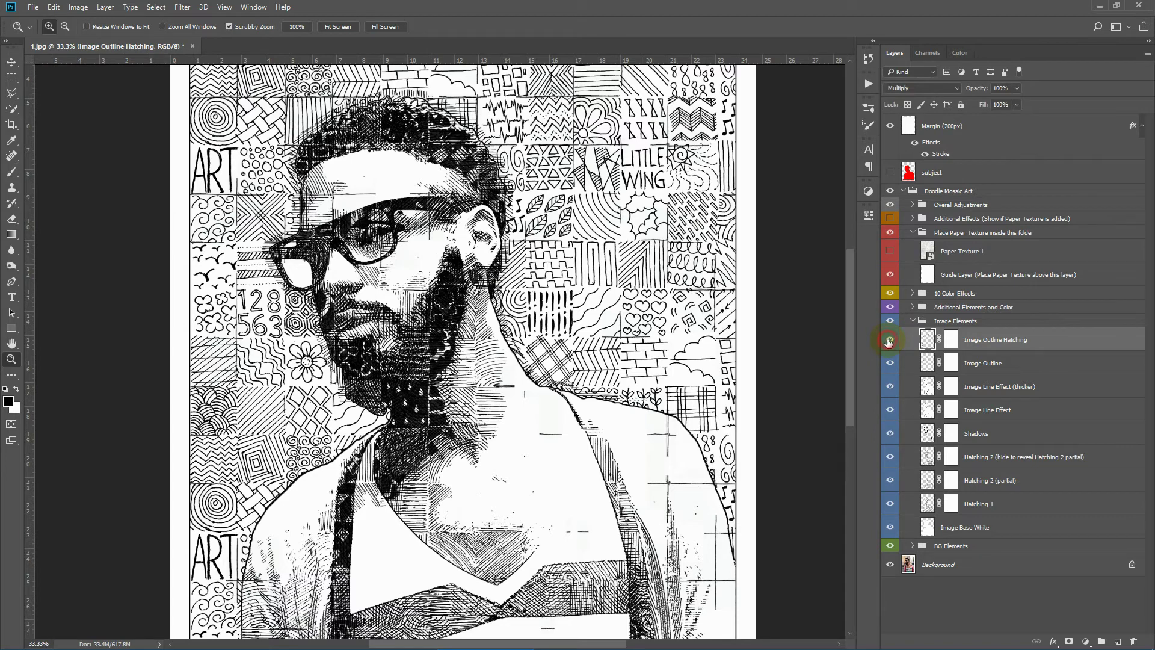
left_click(912, 322)
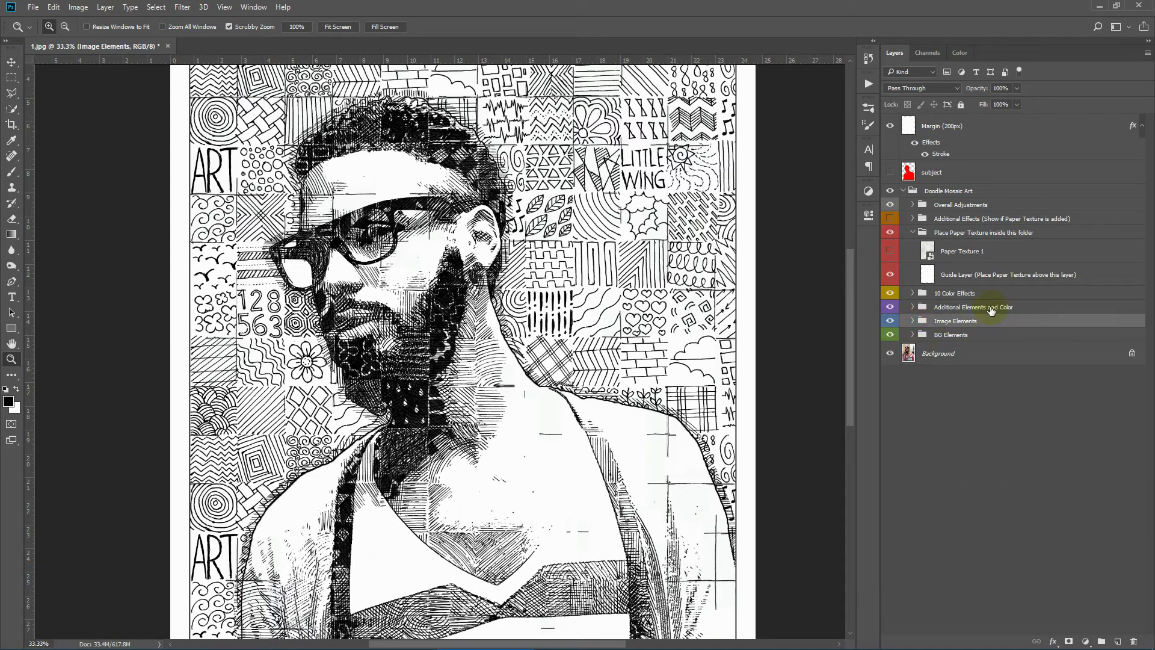
Expand the Additional Elements and Color group and check the Grid layer's lines over the whole artwork by toggling its visibility
left_click(989, 307)
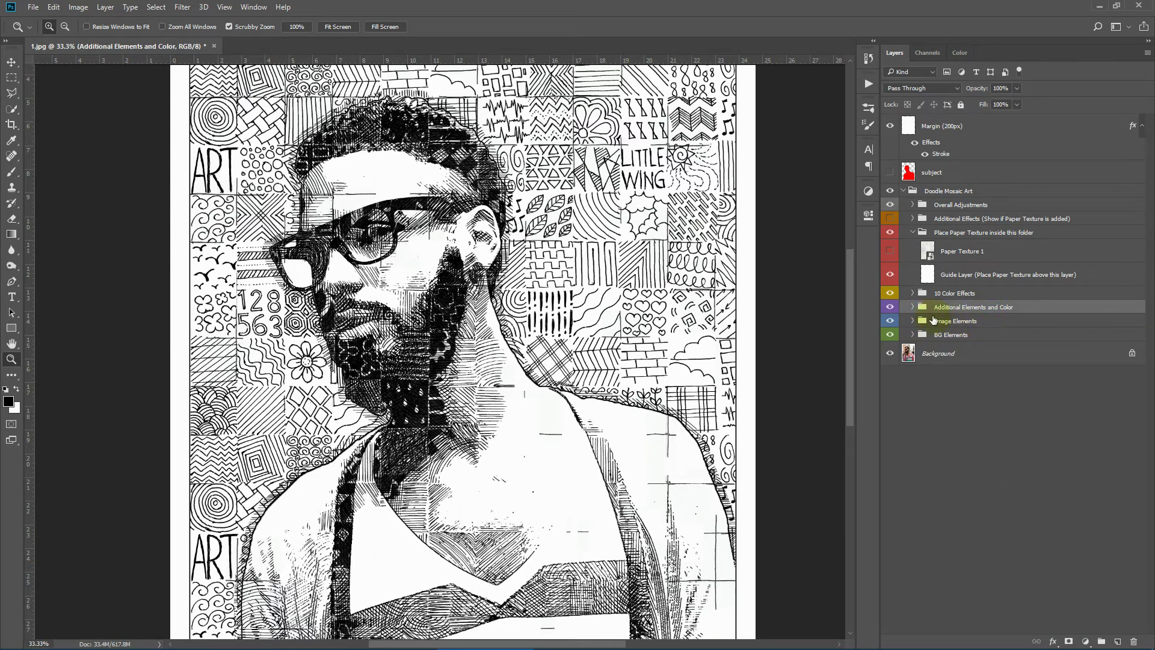
left_click(912, 307)
left_click(1006, 392)
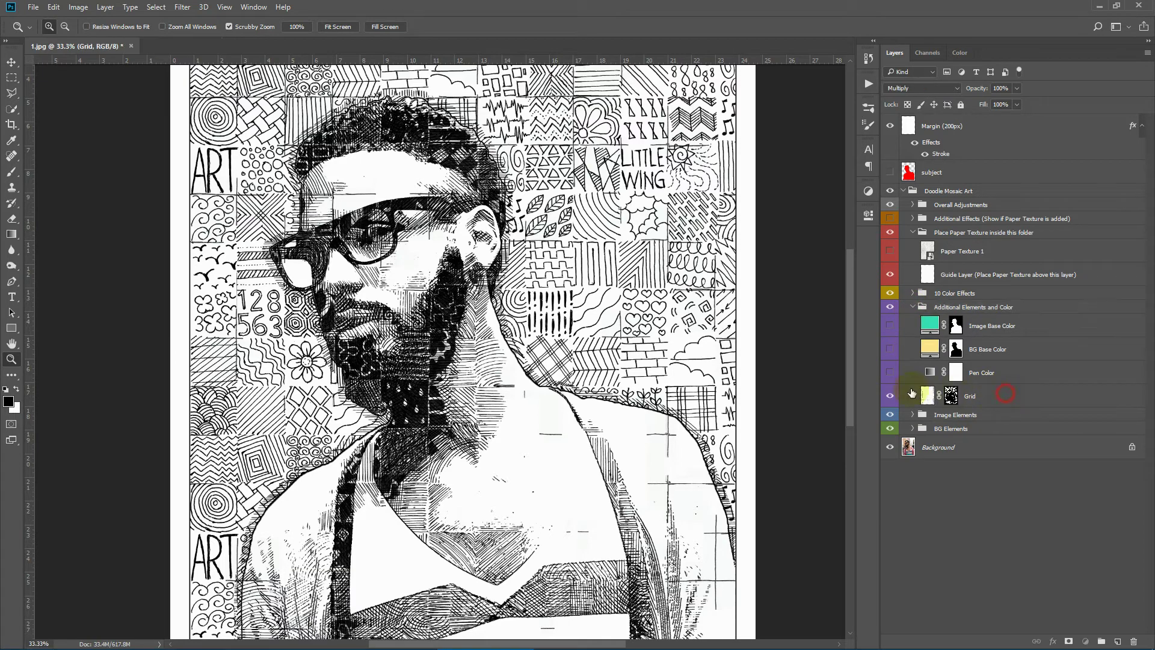
left_click(891, 396)
left_click(890, 396)
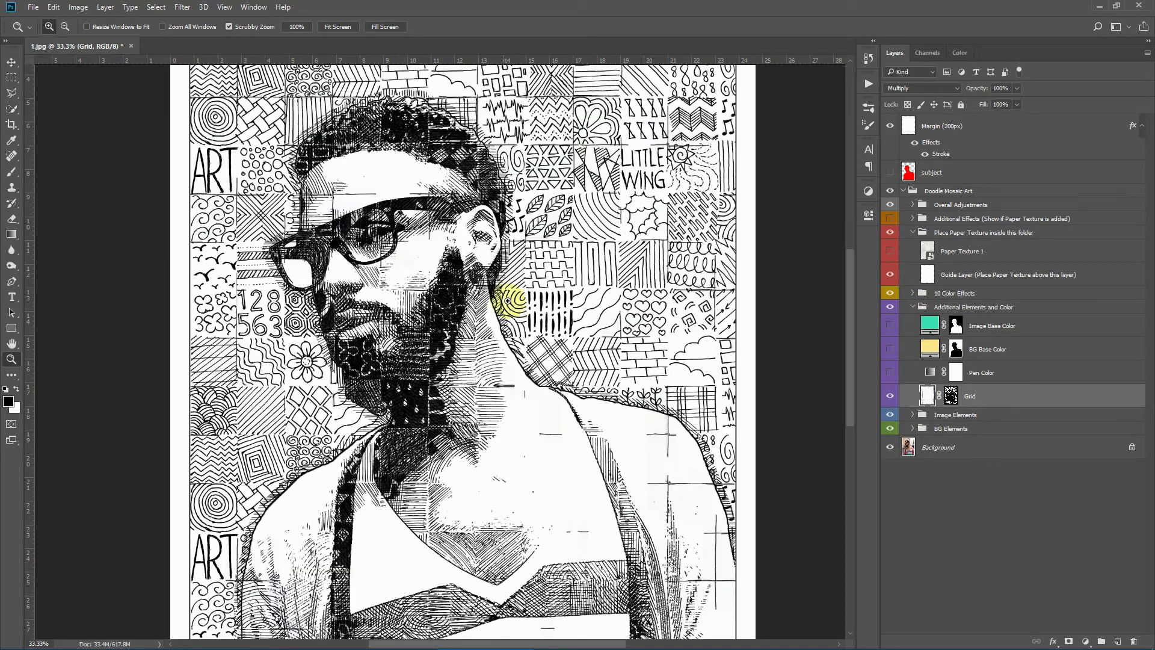
left_click(337, 26)
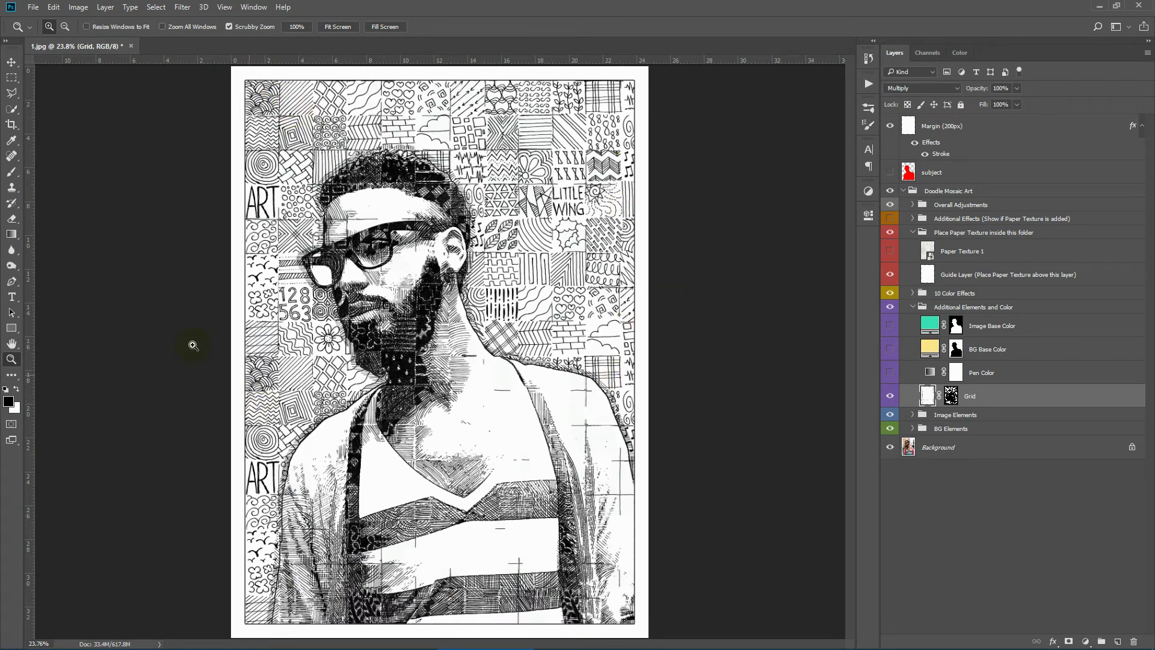
left_click(890, 397)
left_click(889, 397)
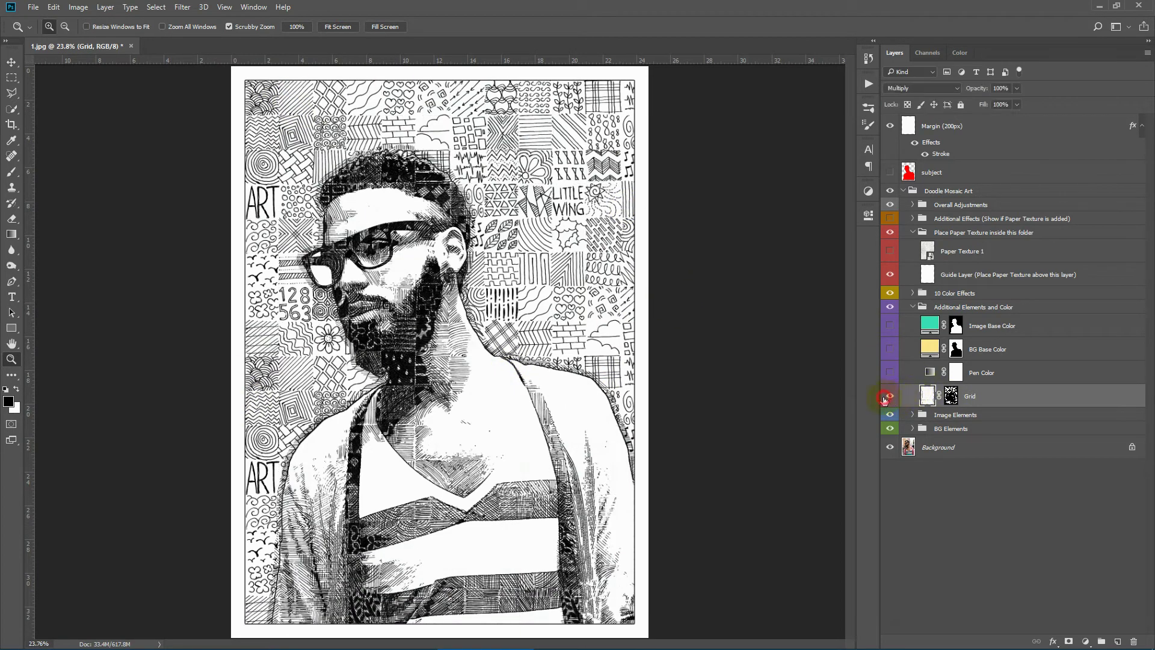
Show the Pen Color layer and open the color of its gradient map's dark stop
left_click(1000, 372)
left_click(890, 372)
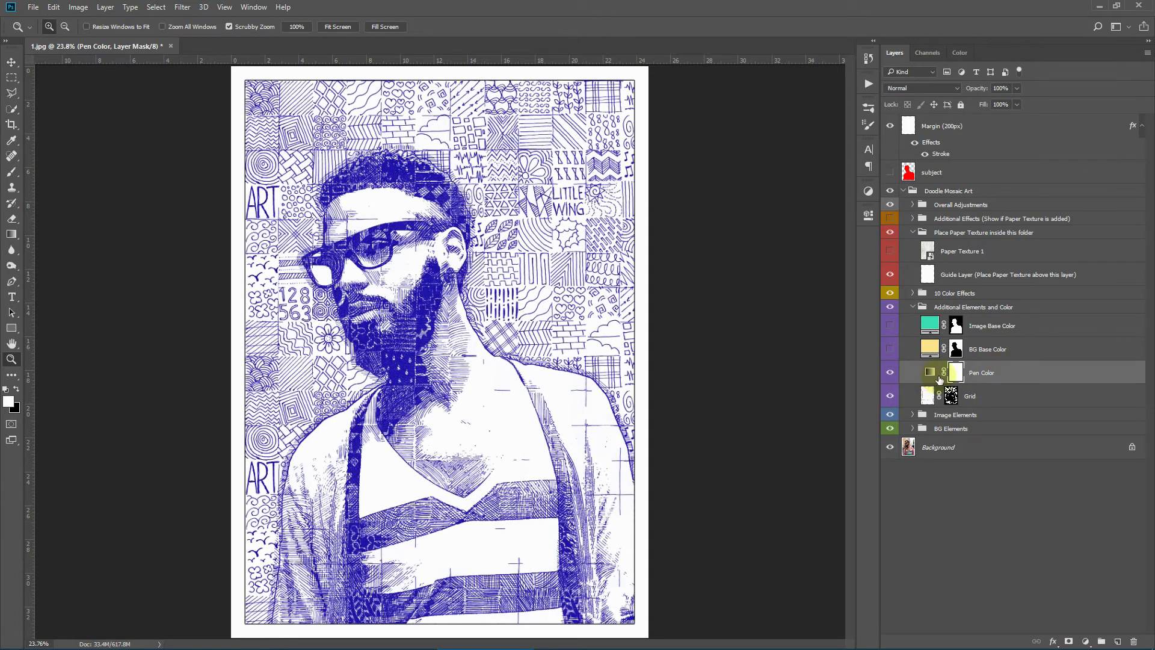
double_click(931, 373)
left_click(705, 252)
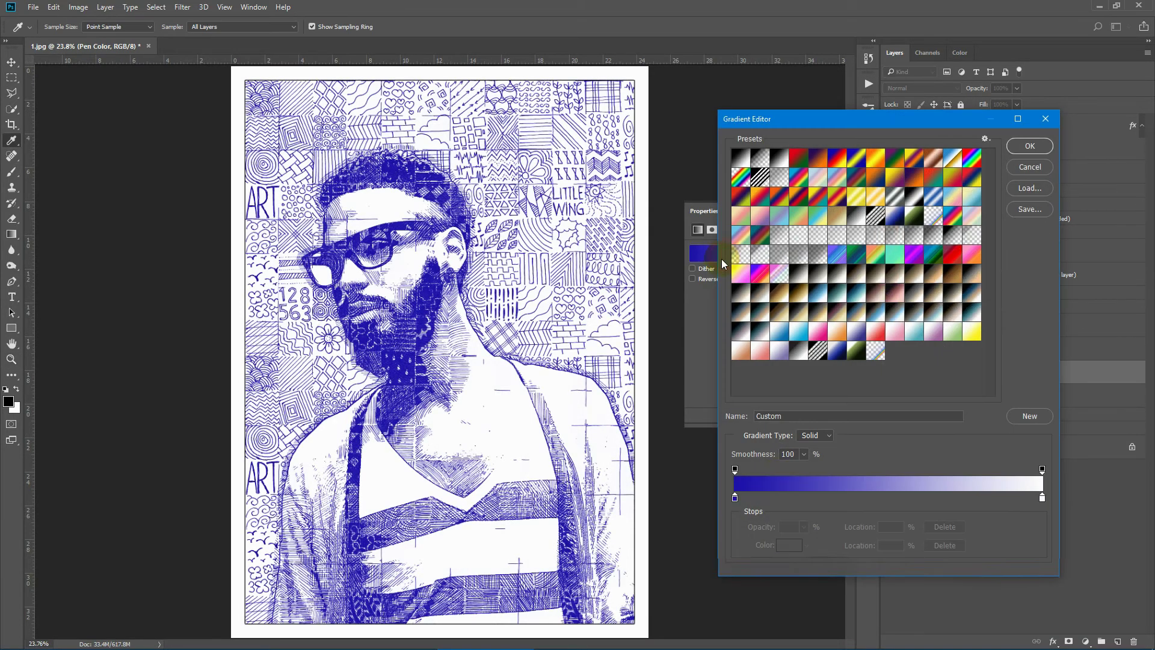
left_click(735, 498)
left_click(789, 545)
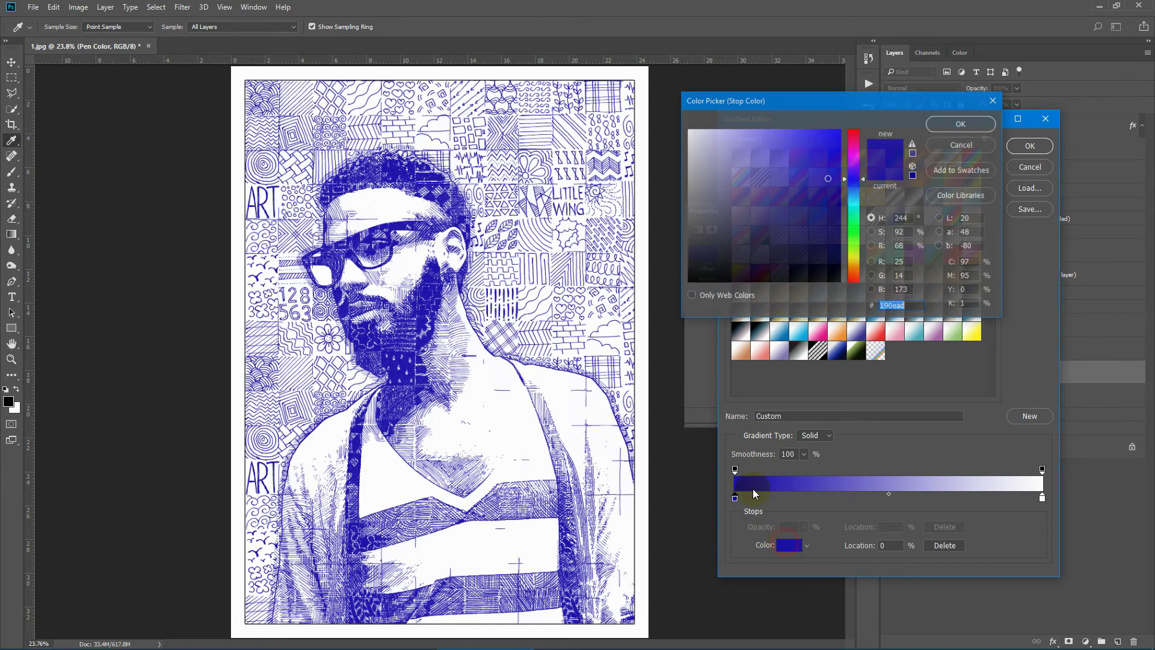
Accept the pen gradient with the dark stop at 190ead and hide the Pen Color layer
left_click_drag(822, 183, 853, 253)
left_click(885, 170)
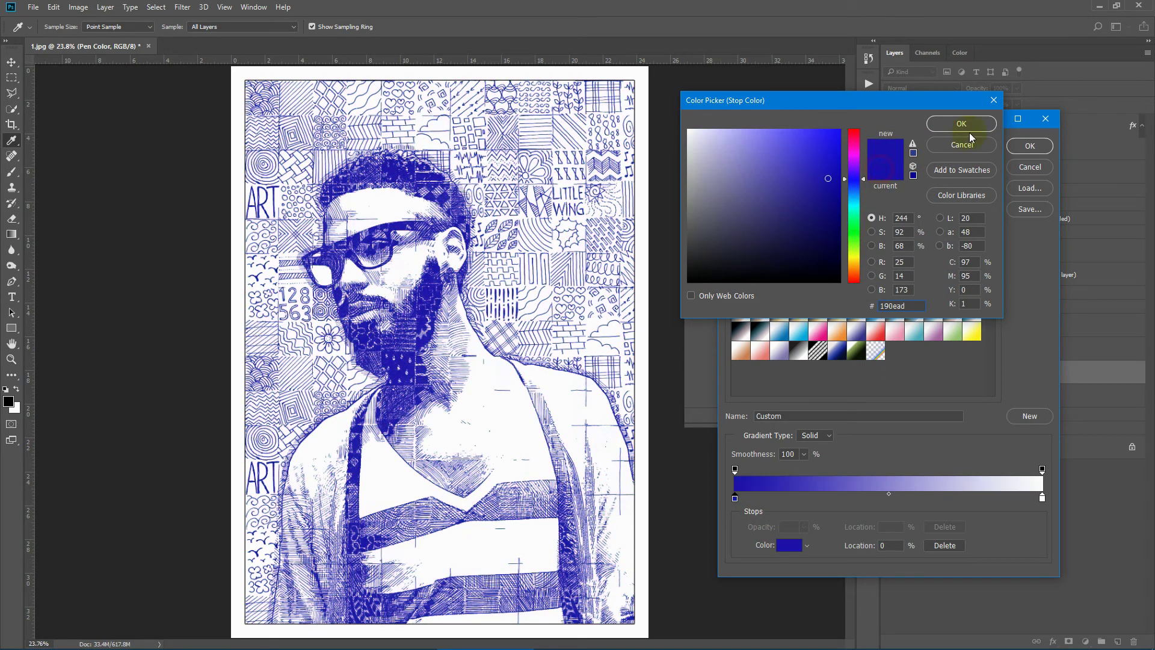
left_click(961, 123)
left_click(1019, 147)
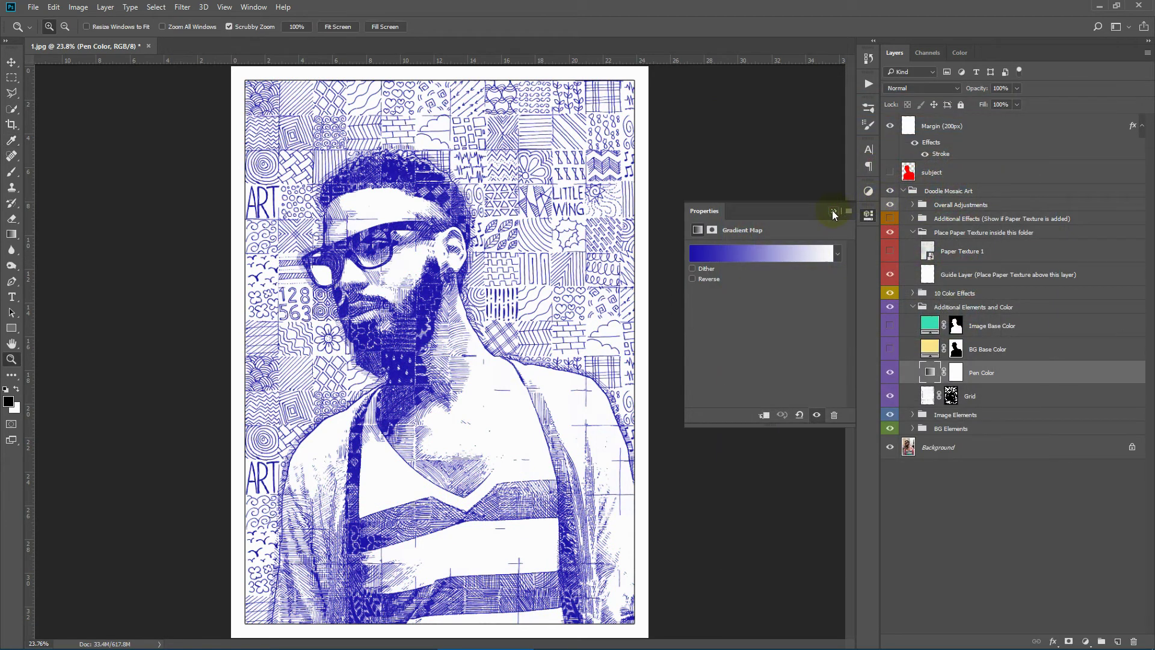
left_click(833, 211)
left_click(890, 372)
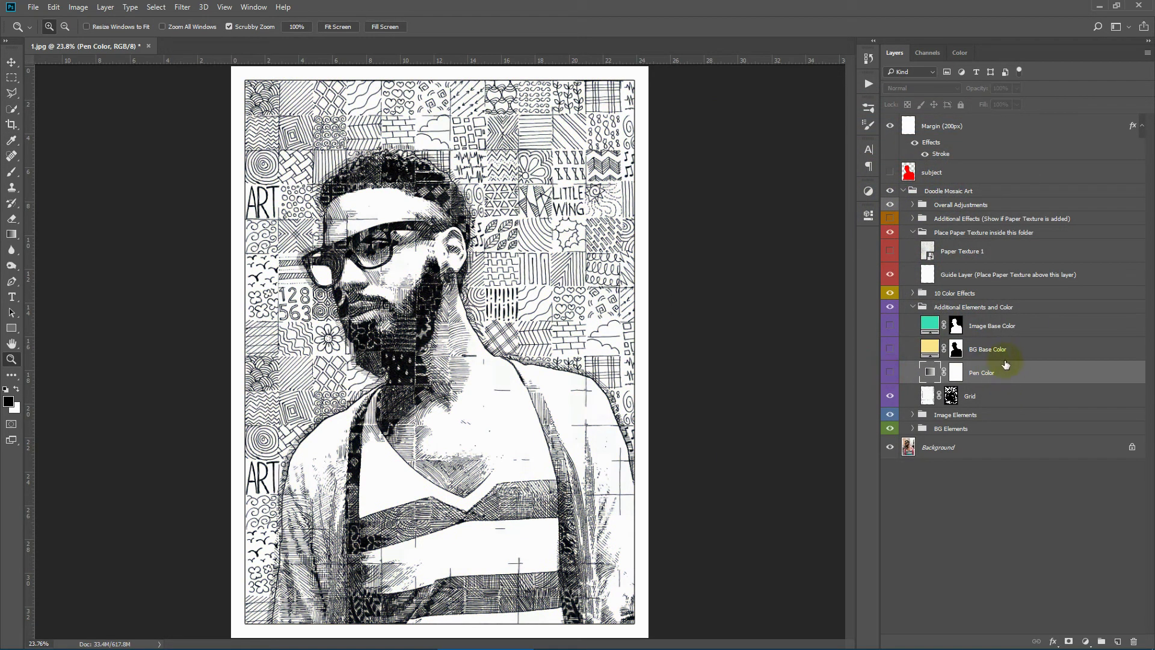
Show the BG Base Color and Image Base Color layers and set the Image Base Color to pink fc7ece
left_click(889, 349)
left_click(890, 325)
left_click(931, 332)
double_click(931, 325)
mouse_move(843, 150)
left_mouse_down()
mouse_move(853, 146)
mouse_move(857, 168)
mouse_move(861, 149)
left_mouse_up()
left_click_drag(788, 139, 766, 129)
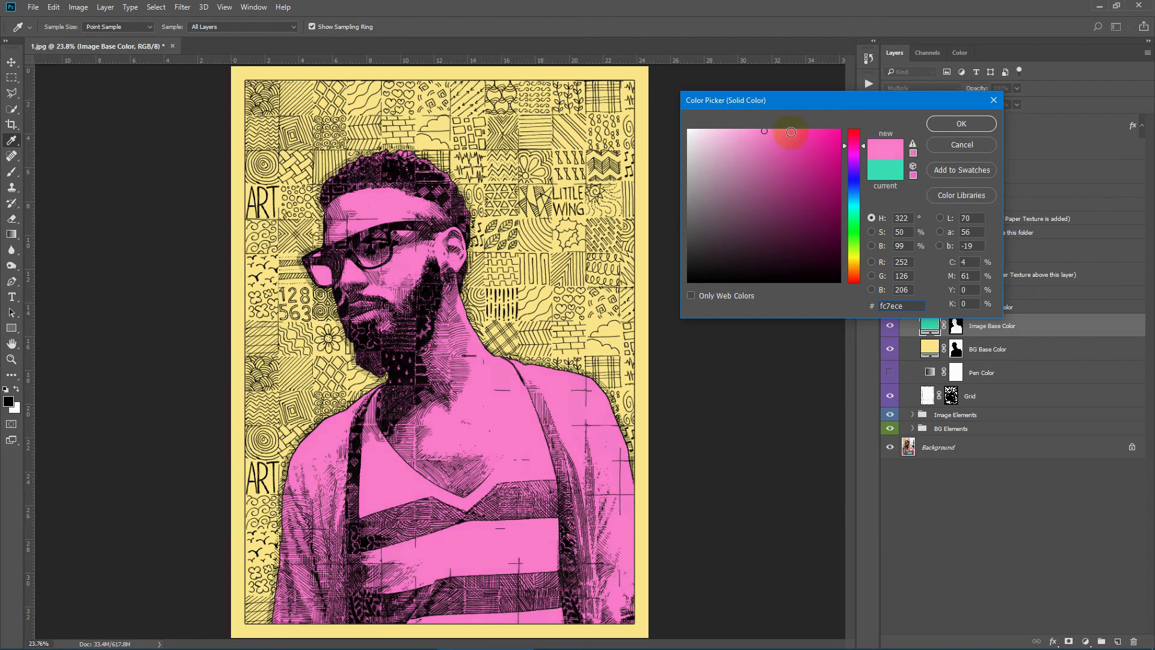
left_click(961, 123)
Set the BG Base Color to light blue 8ad0fd, then hide both base color layers and collapse their group
double_click(931, 347)
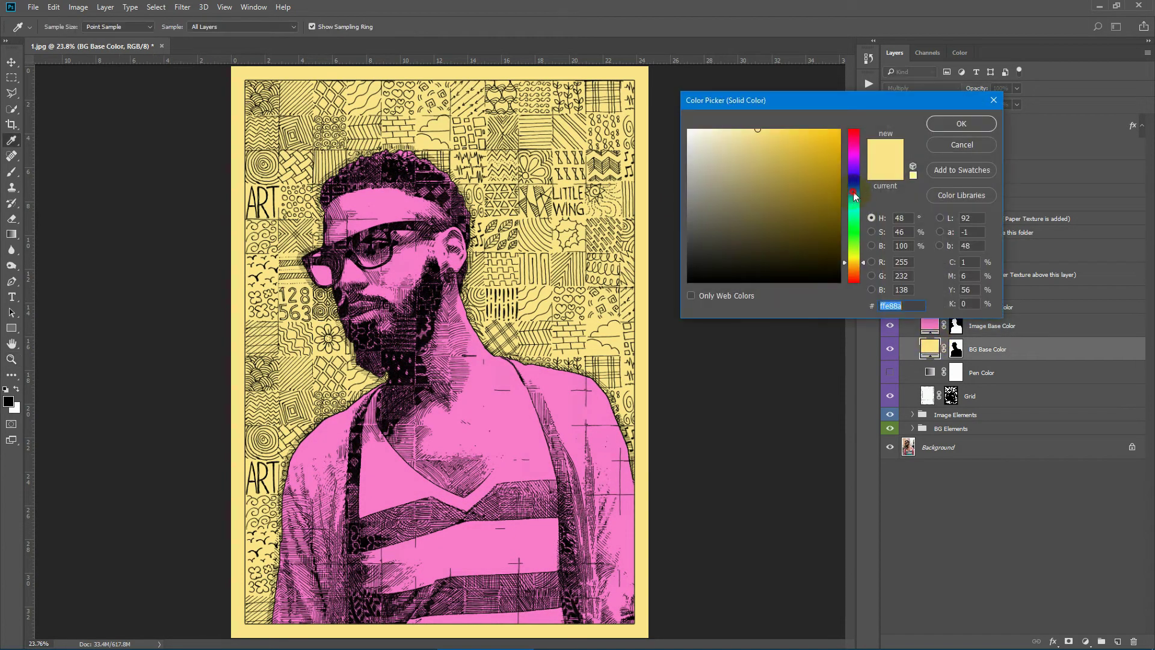
left_click(853, 196)
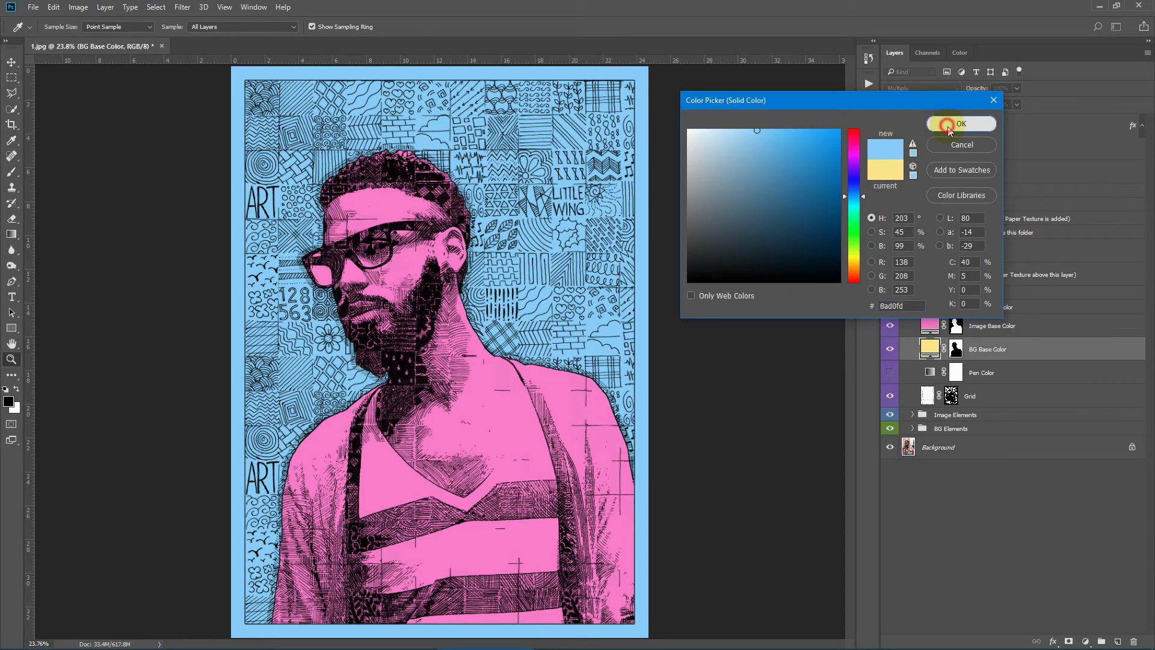
left_click(961, 123)
left_click(889, 347)
left_click(889, 326)
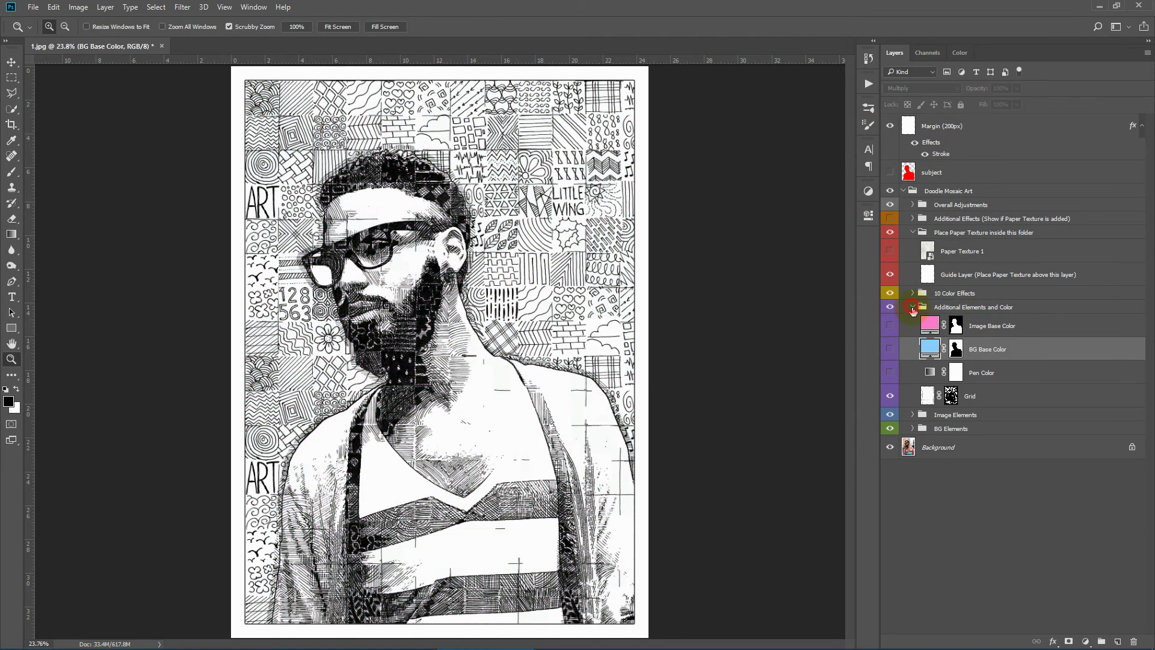
left_click(913, 307)
Expand the 10 Color Effects group and preview Color Effect 01 through 05 one at a time, hiding each again
left_click(1000, 294)
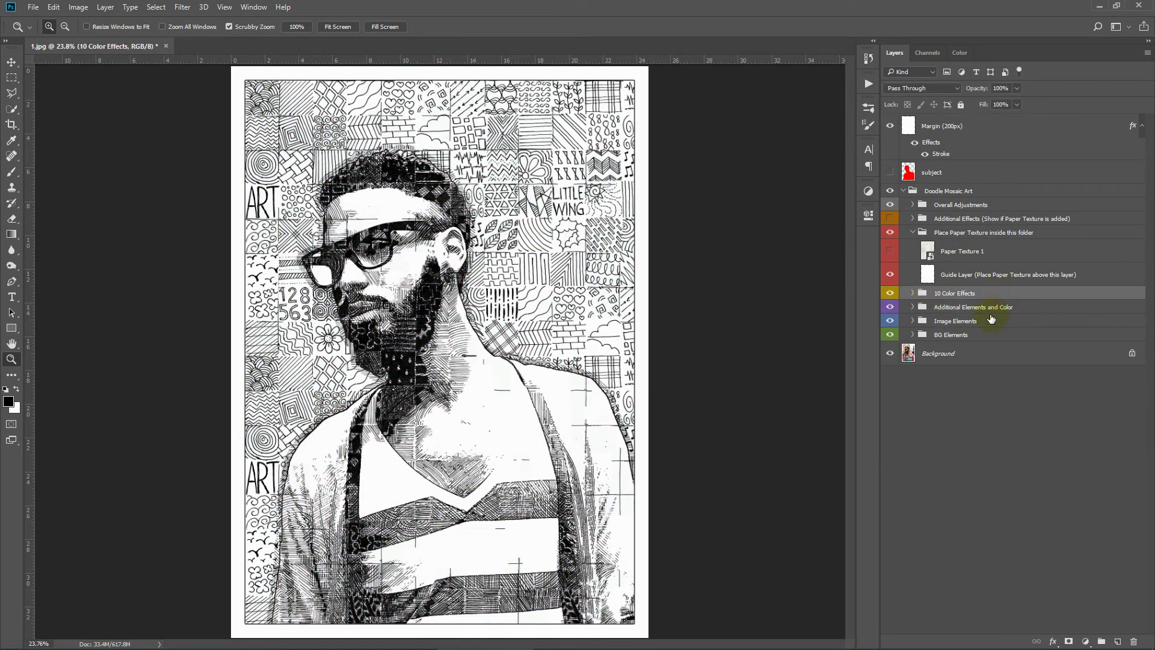
left_click(914, 293)
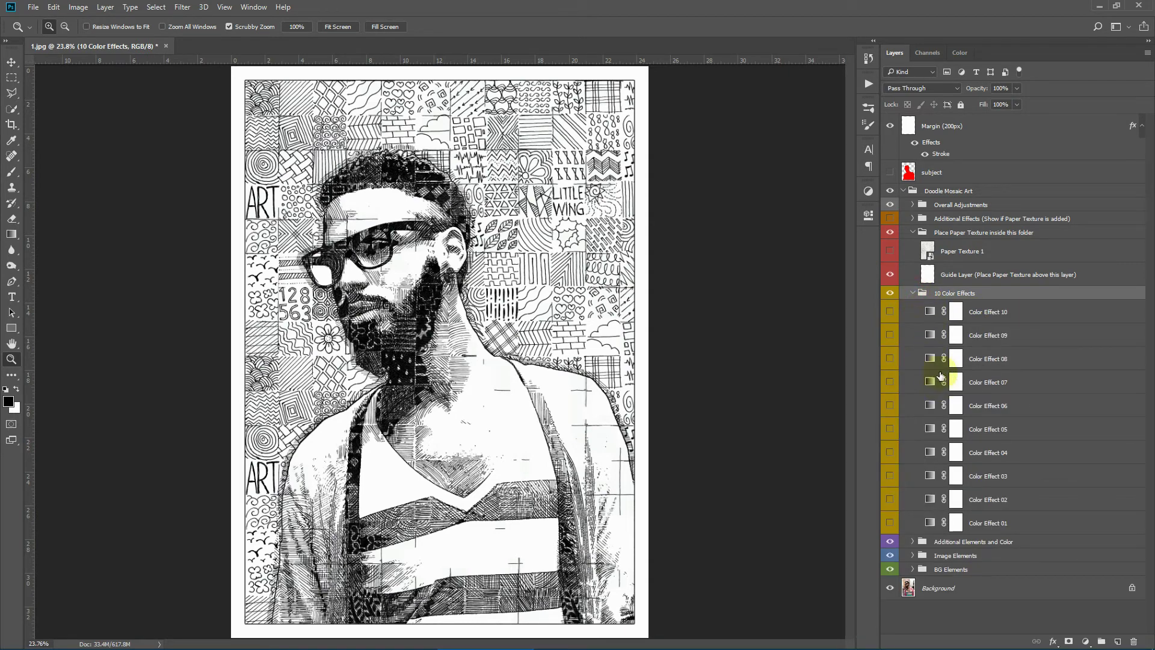
left_click(889, 522)
left_click(889, 522)
left_click(889, 499)
left_click(889, 499)
left_click(889, 476)
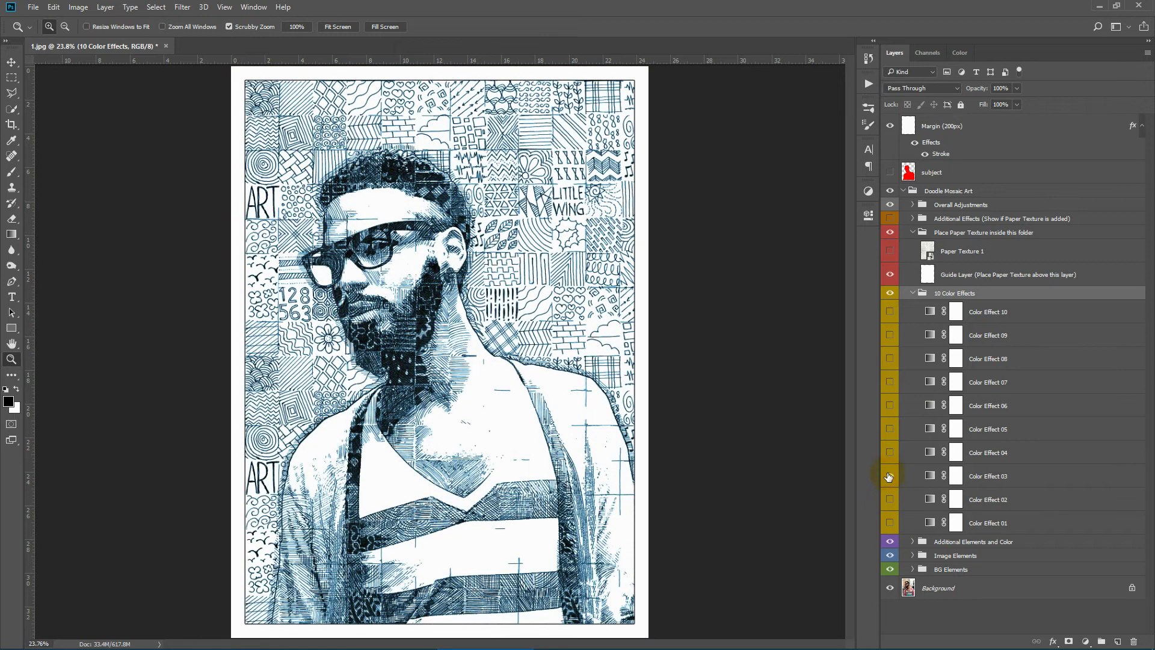
left_click(889, 475)
left_click(889, 453)
left_click(889, 453)
left_click(890, 429)
left_click(890, 429)
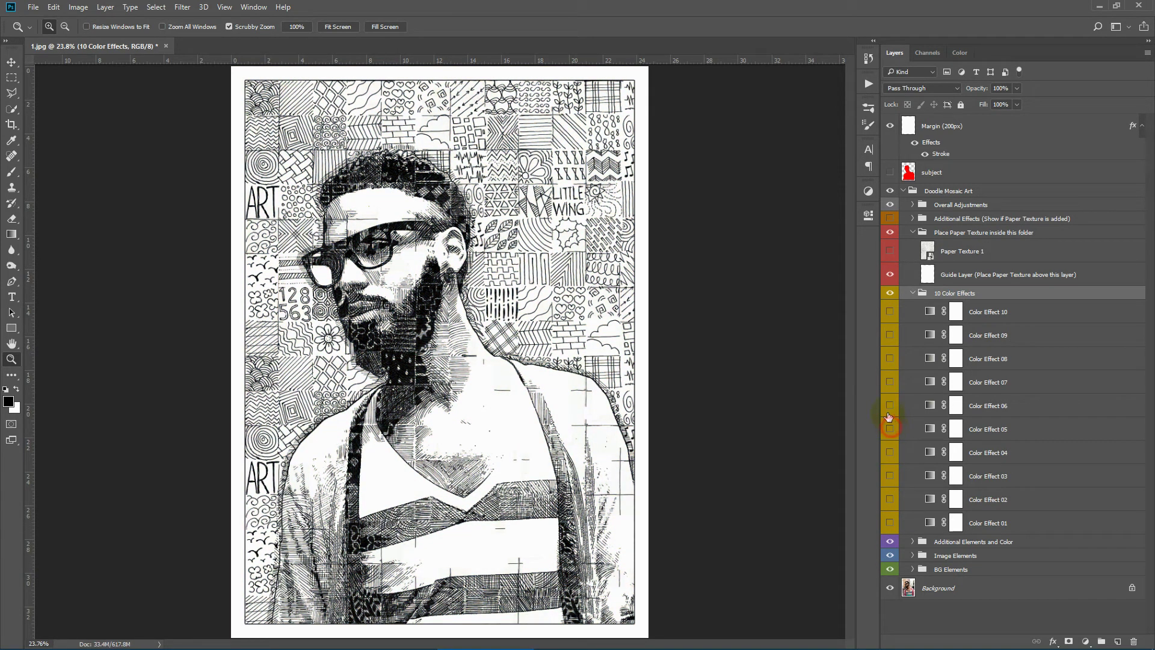
Preview Color Effect 07 through 10 one at a time, hiding each again, and collapse the color effects group
left_click(888, 381)
left_click(888, 382)
left_click(889, 359)
left_click(889, 358)
left_click(889, 335)
left_click(889, 335)
left_click(889, 312)
left_click(889, 312)
left_click(911, 293)
Place the Paper Texture 2 image directly above the Guide Layer and stretch it to cover the whole canvas
left_click(992, 236)
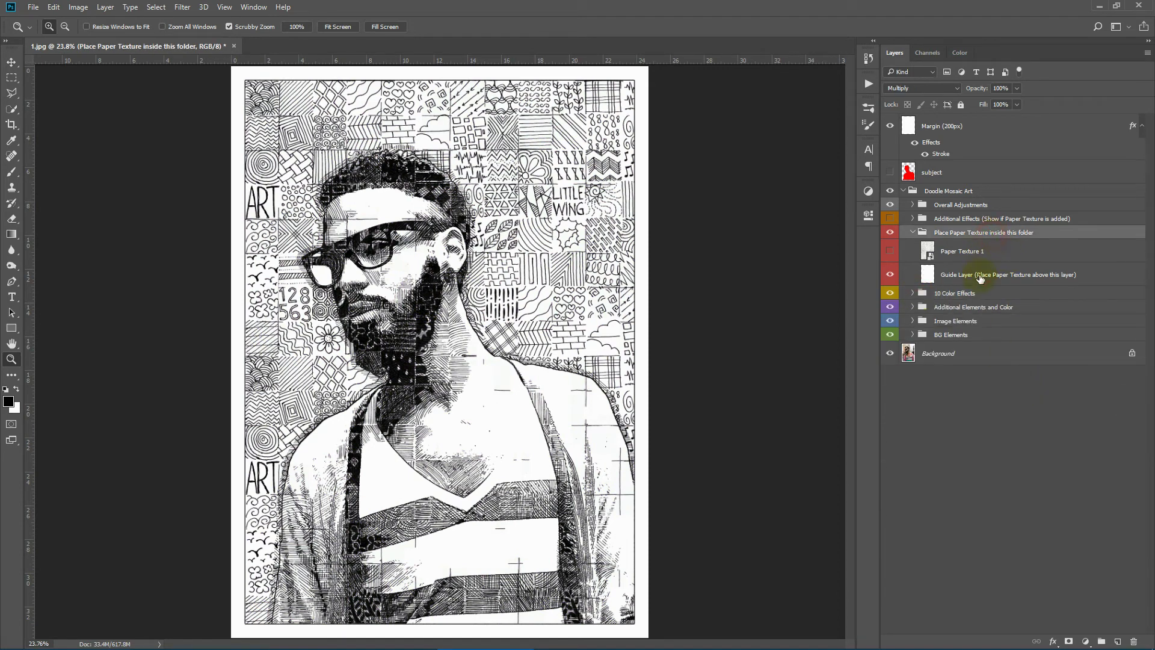
left_click(987, 256)
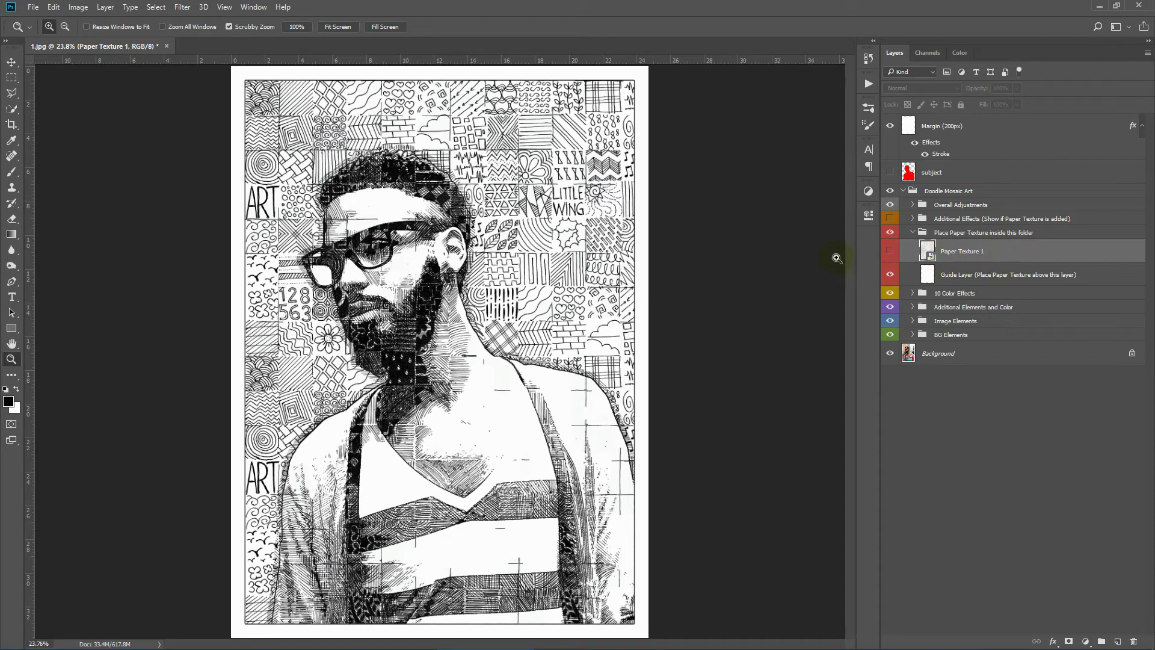
left_click(985, 278)
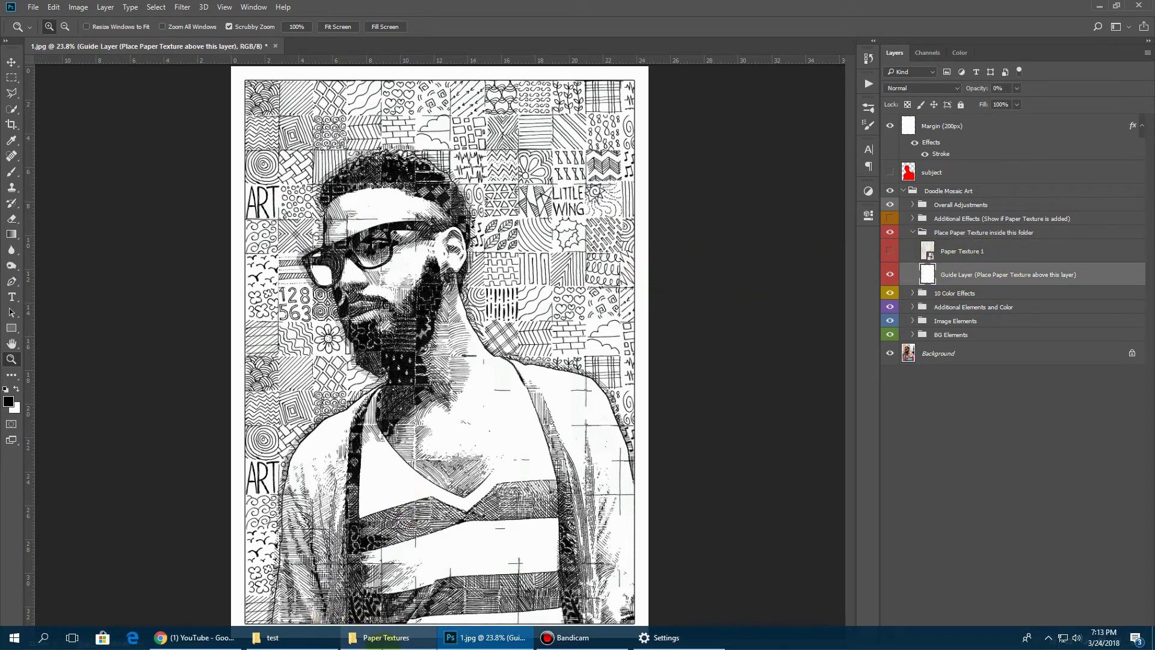
left_click(379, 639)
left_click(206, 92)
left_click_drag(191, 90, 475, 325)
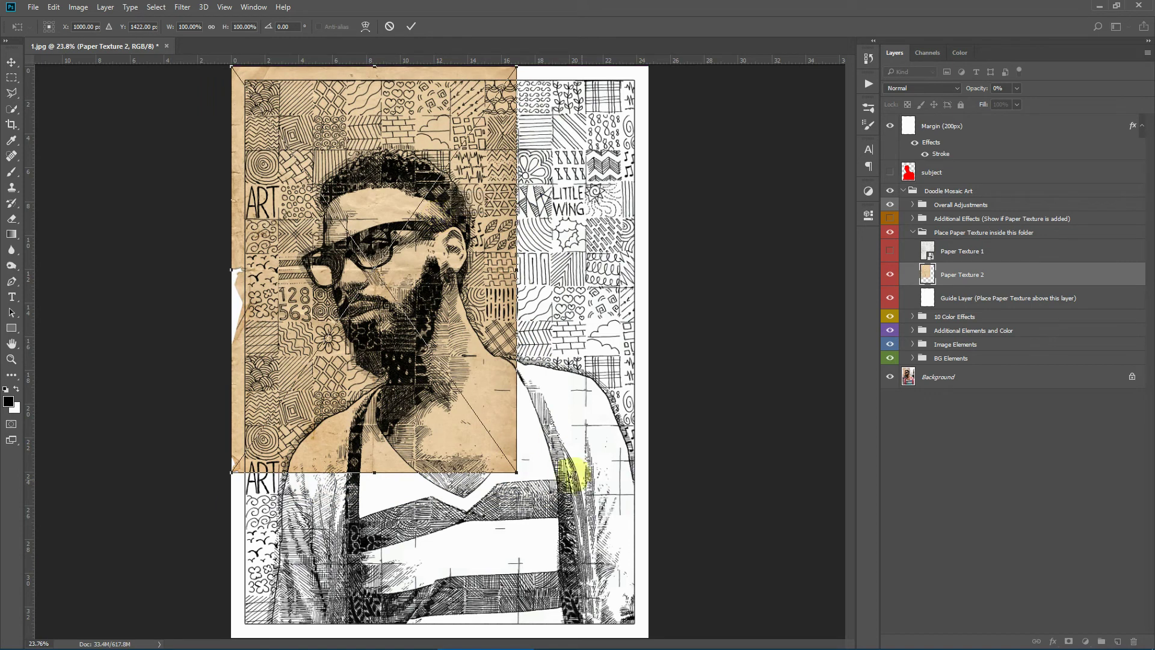
left_click_drag(517, 473, 648, 636)
left_click(416, 25)
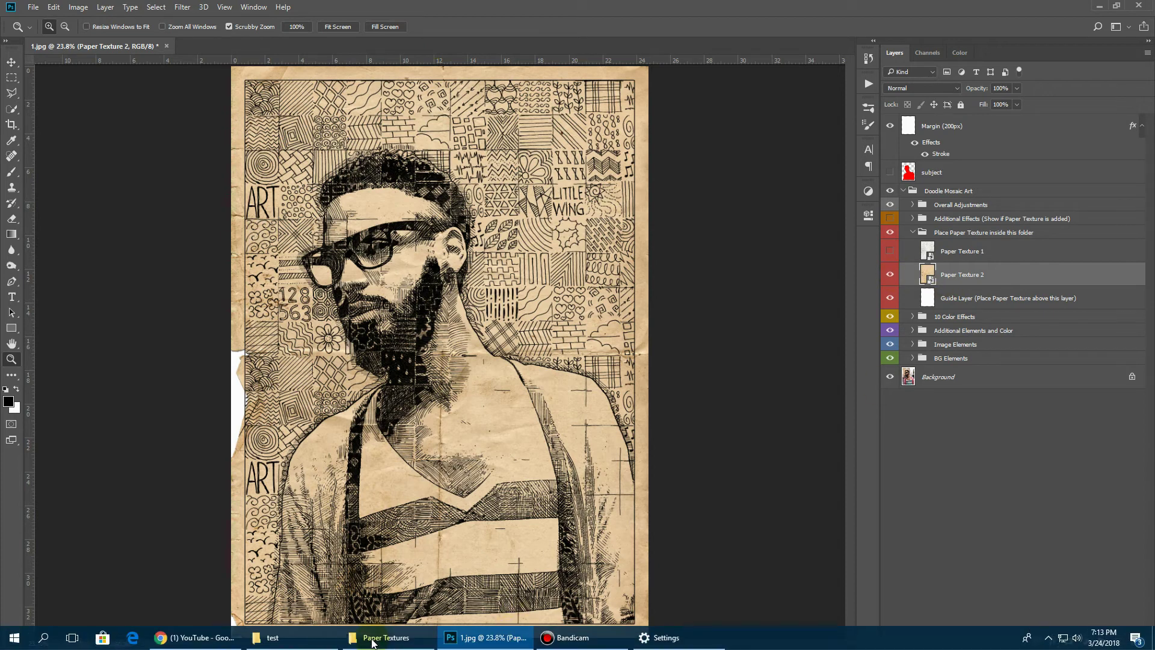
Place the Paper Texture 4 image above Paper Texture 2, scaling it to cover the whole canvas
left_click(387, 637)
left_click(333, 89)
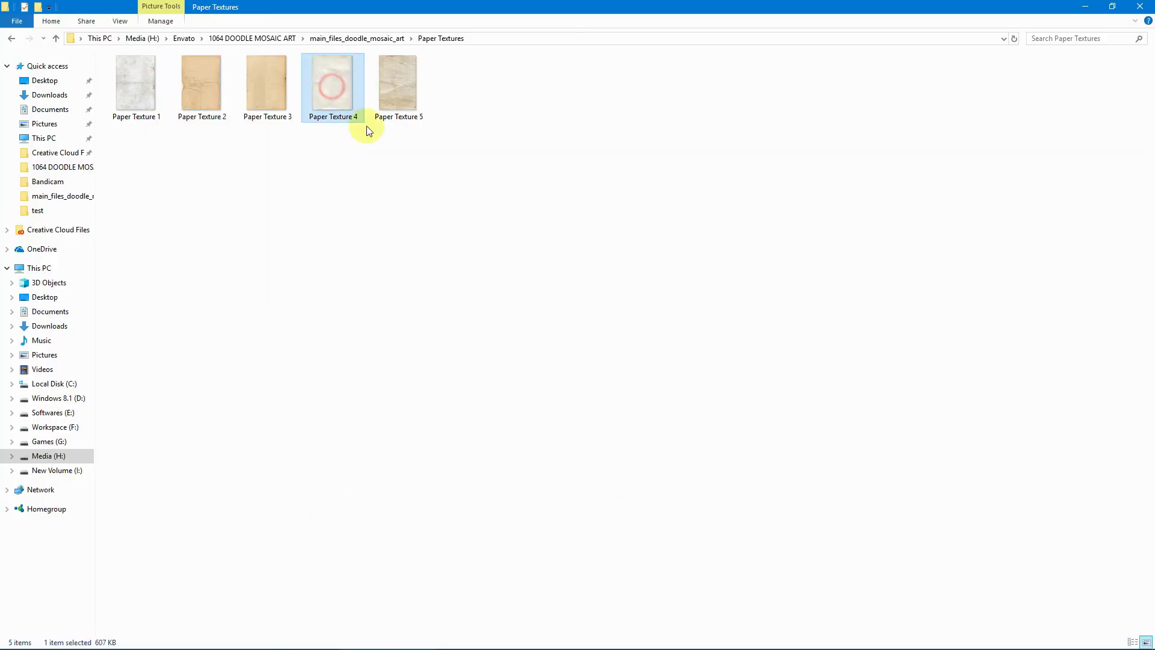
left_click(395, 90)
left_click_drag(334, 83, 454, 258)
left_click_drag(509, 227, 472, 270)
left_click_drag(587, 558, 648, 637)
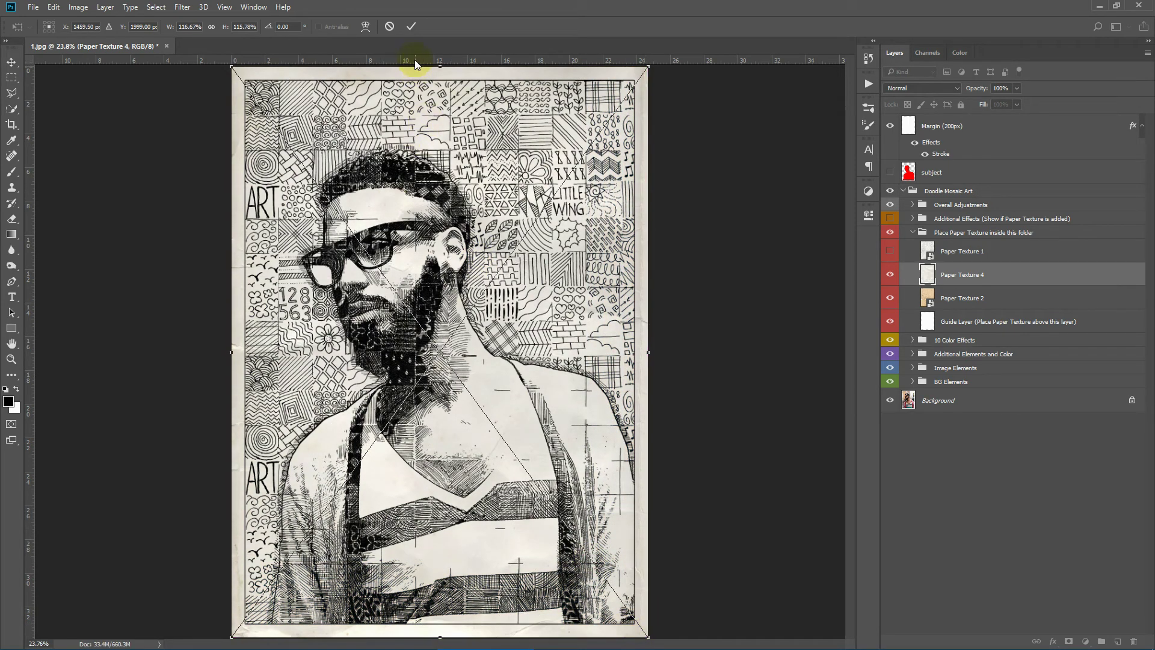
left_click(417, 27)
key("z")
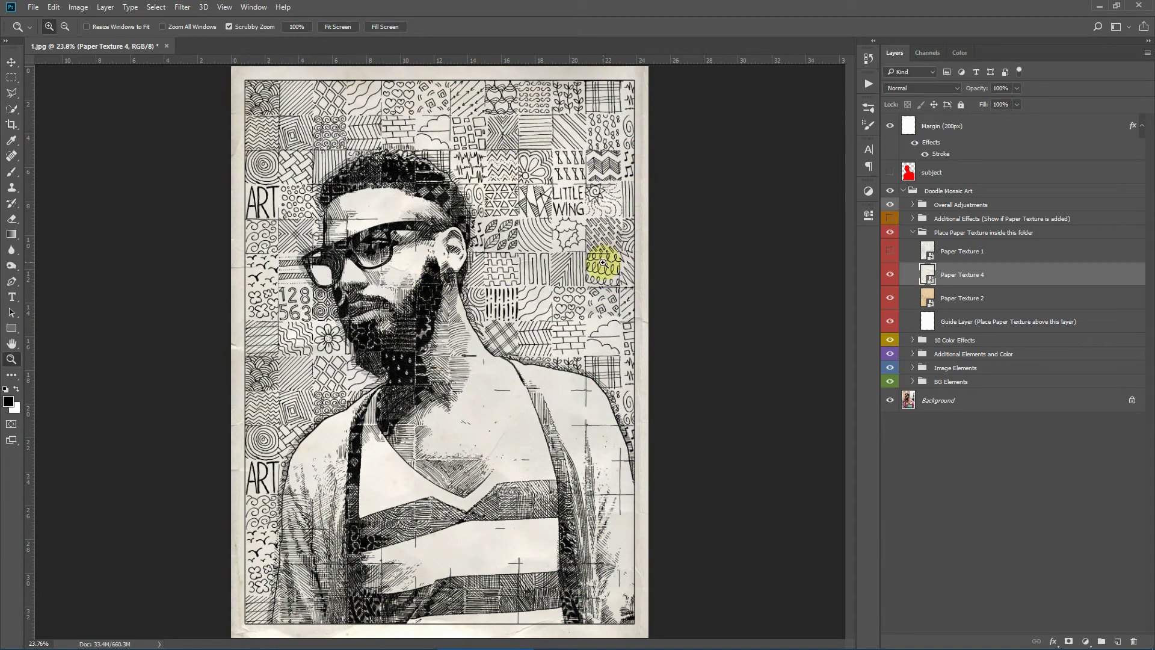
Hide Paper Texture 4 and Paper Texture 2, show Paper Texture 1 instead, and collapse the paper texture folder
left_click(890, 274)
left_click(889, 298)
left_click(890, 251)
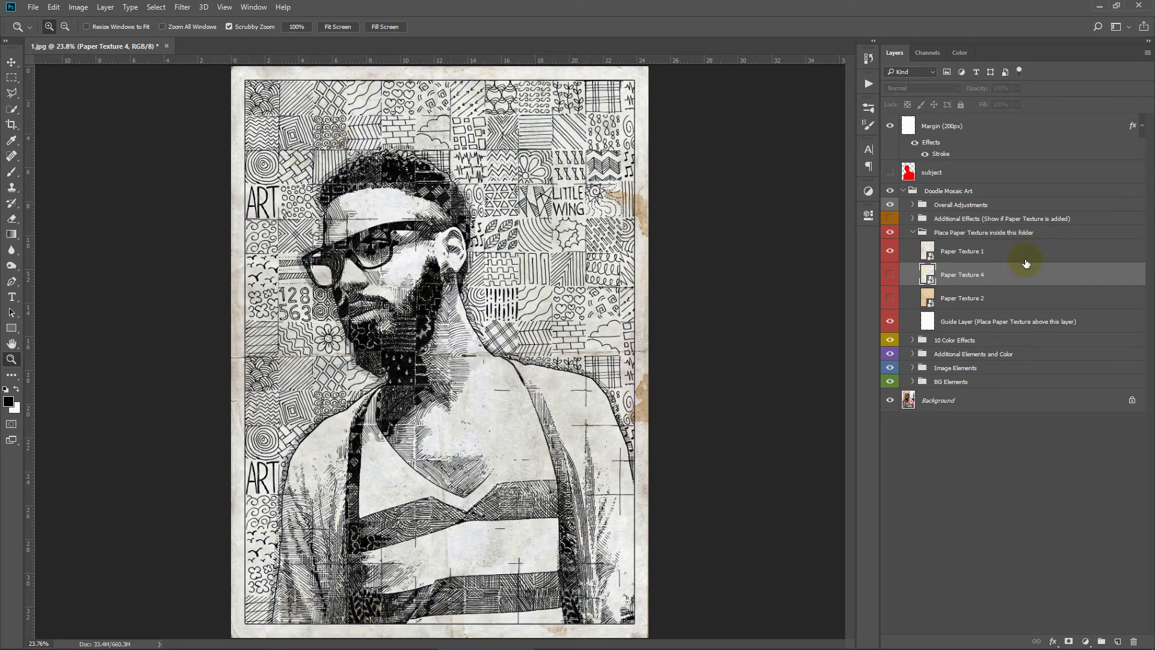
left_click(913, 232)
Show the Additional Effects group and set its opacity to 47%
left_click(941, 220)
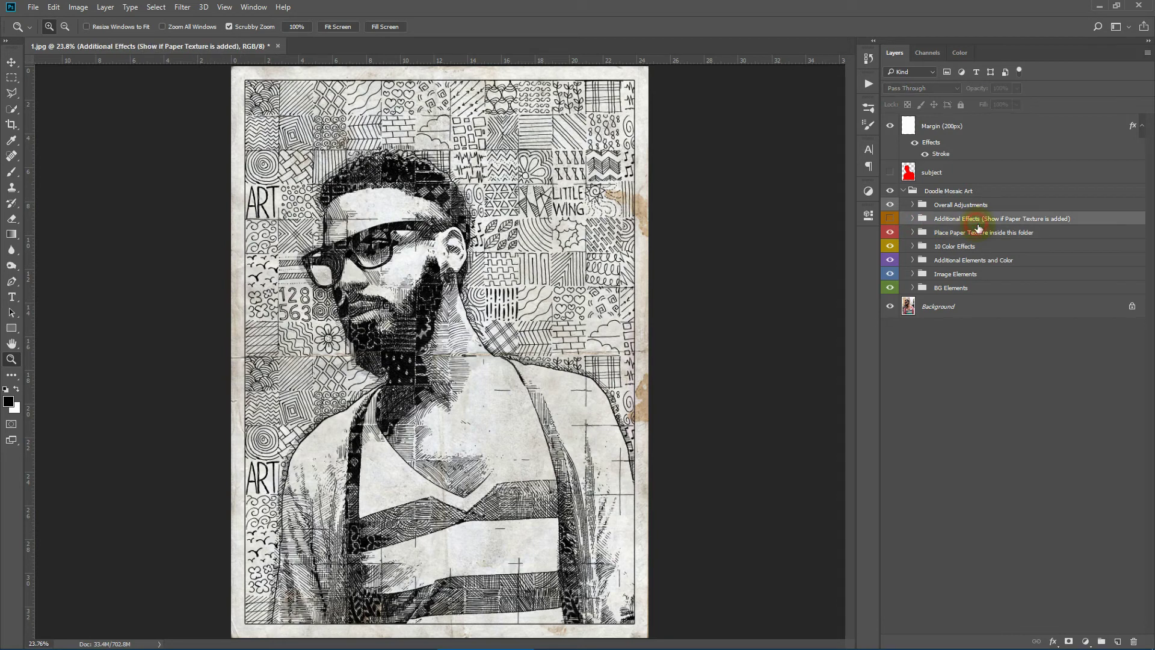
left_click(912, 218)
left_click(913, 219)
left_click(890, 218)
left_click_drag(371, 119, 656, 246)
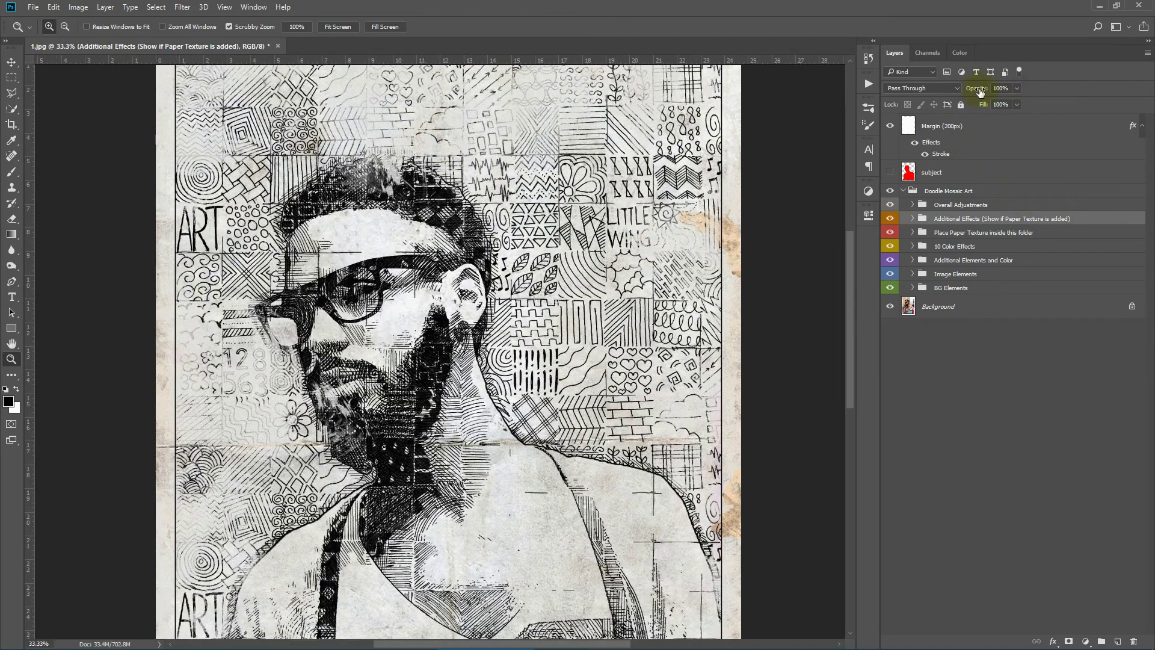
left_click_drag(974, 92, 948, 91)
left_click(337, 26)
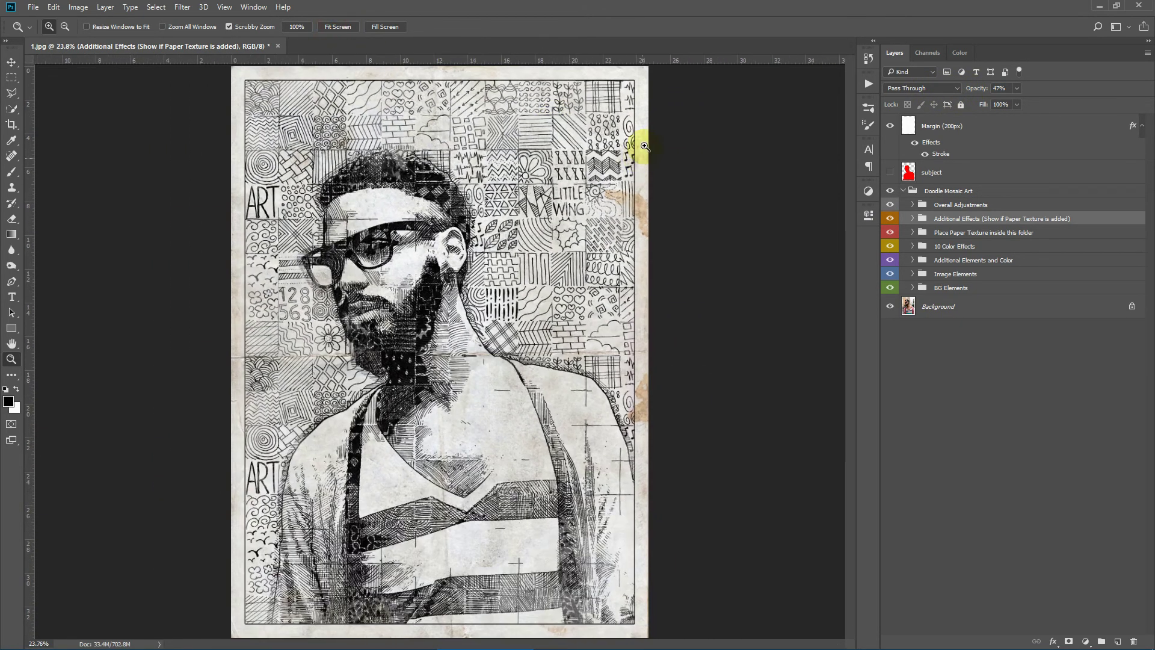
Expand the Overall Adjustments group and fine-tune the white and black input levels of the Overall Levels layer
left_click(913, 205)
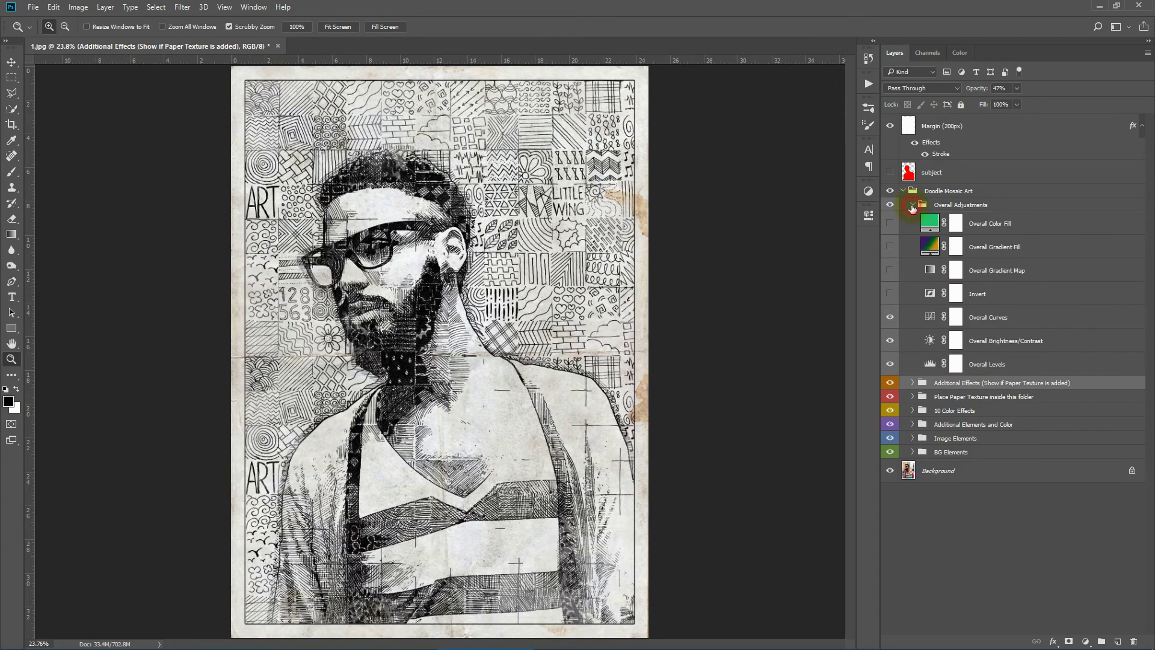
left_click(1018, 363)
double_click(929, 364)
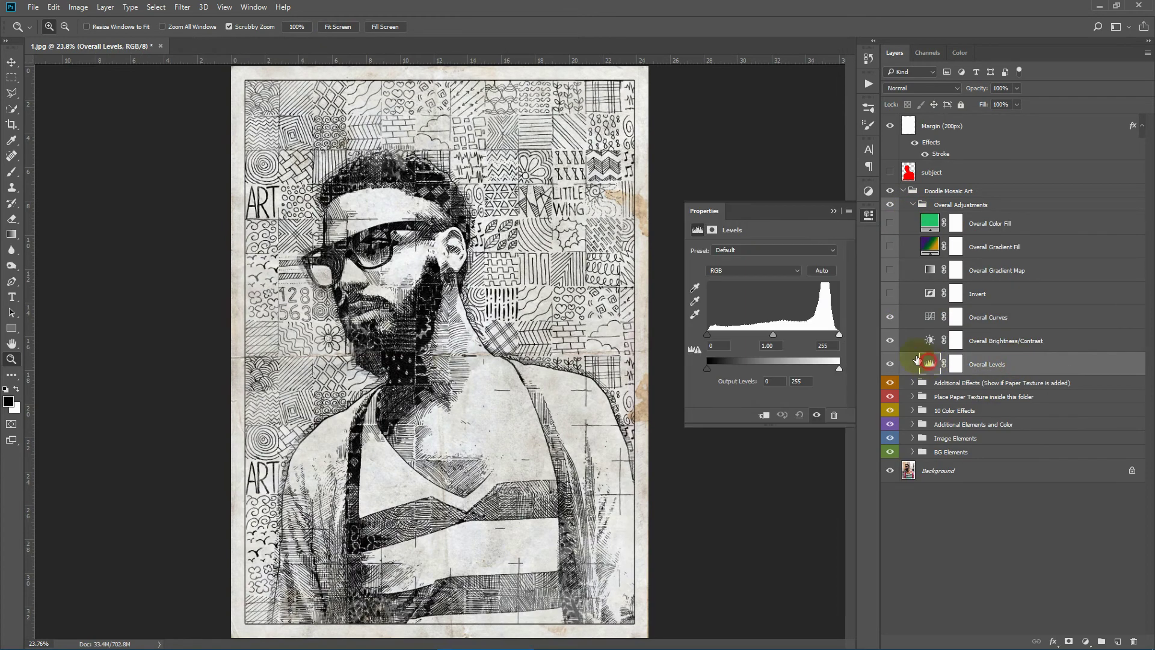
mouse_move(839, 334)
left_mouse_down()
mouse_move(826, 334)
mouse_move(835, 332)
left_mouse_up()
mouse_move(705, 335)
left_mouse_down()
mouse_move(716, 335)
mouse_move(705, 334)
left_mouse_up()
left_click(834, 210)
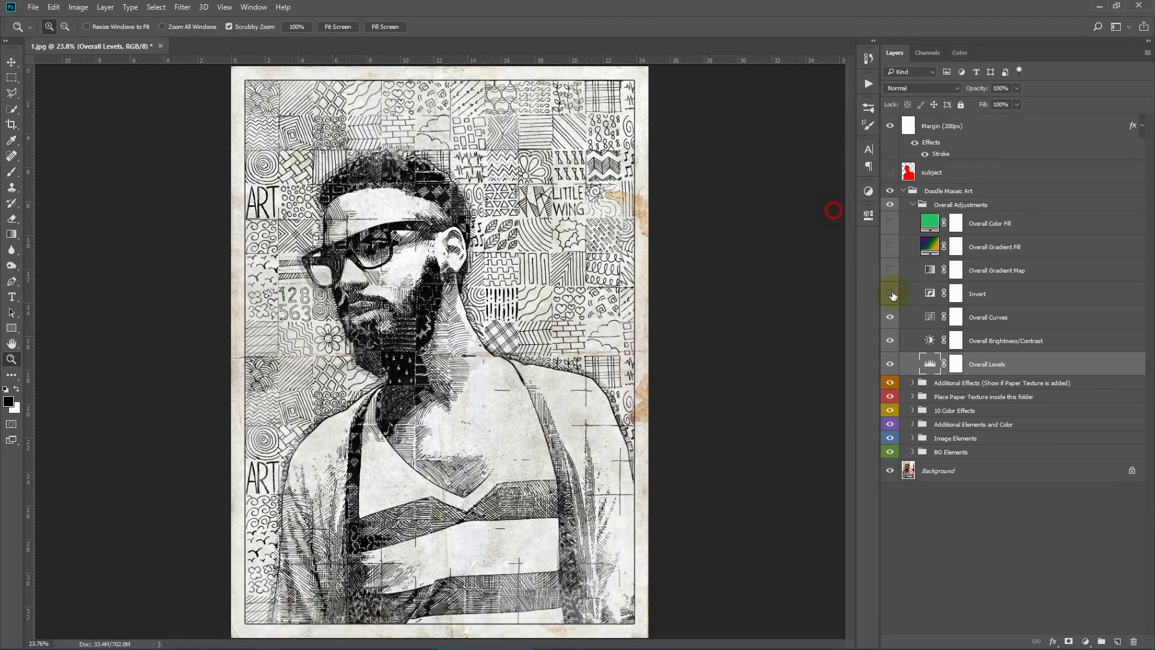
Set the brightness of the Overall Brightness/Contrast layer to 5
double_click(927, 341)
left_click_drag(766, 276, 767, 279)
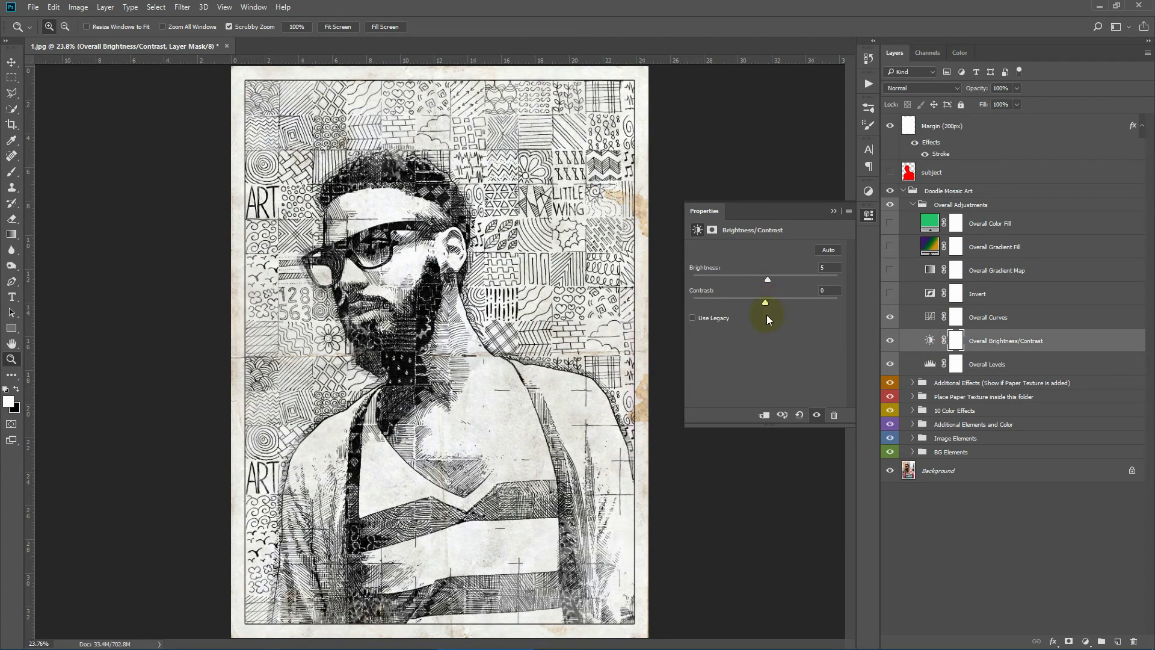
left_click(833, 211)
Reshape the Blue channel of the Overall Curves layer, lowering the highlights and raising the shadows
left_click(1002, 317)
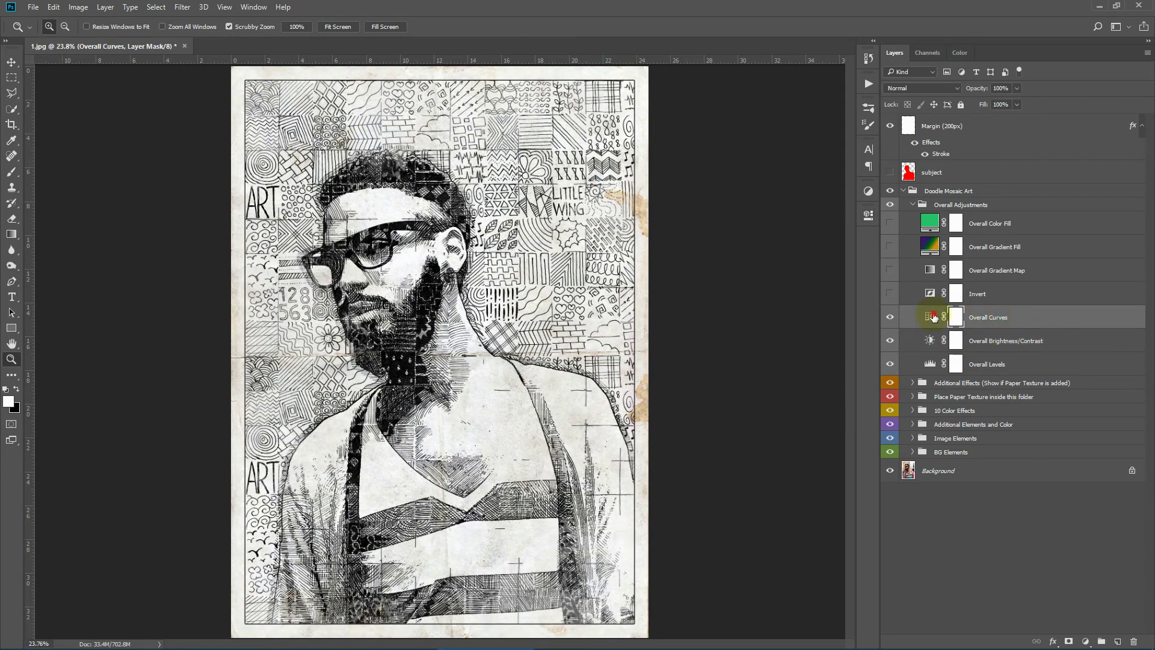
double_click(931, 317)
left_click(755, 265)
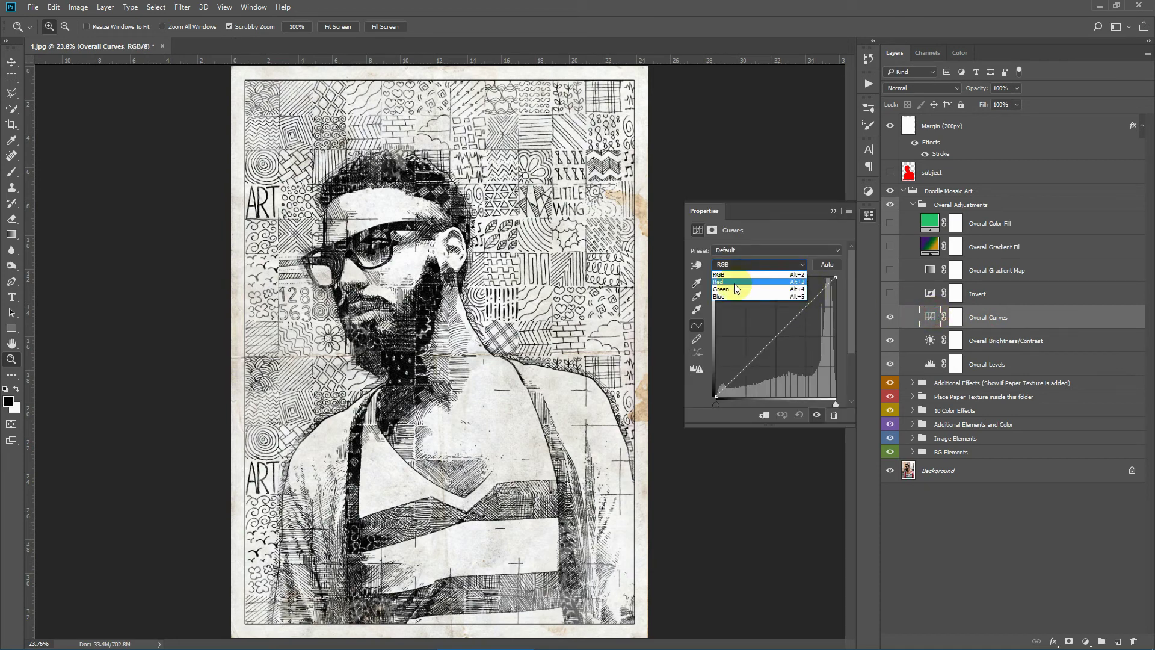
left_click(727, 295)
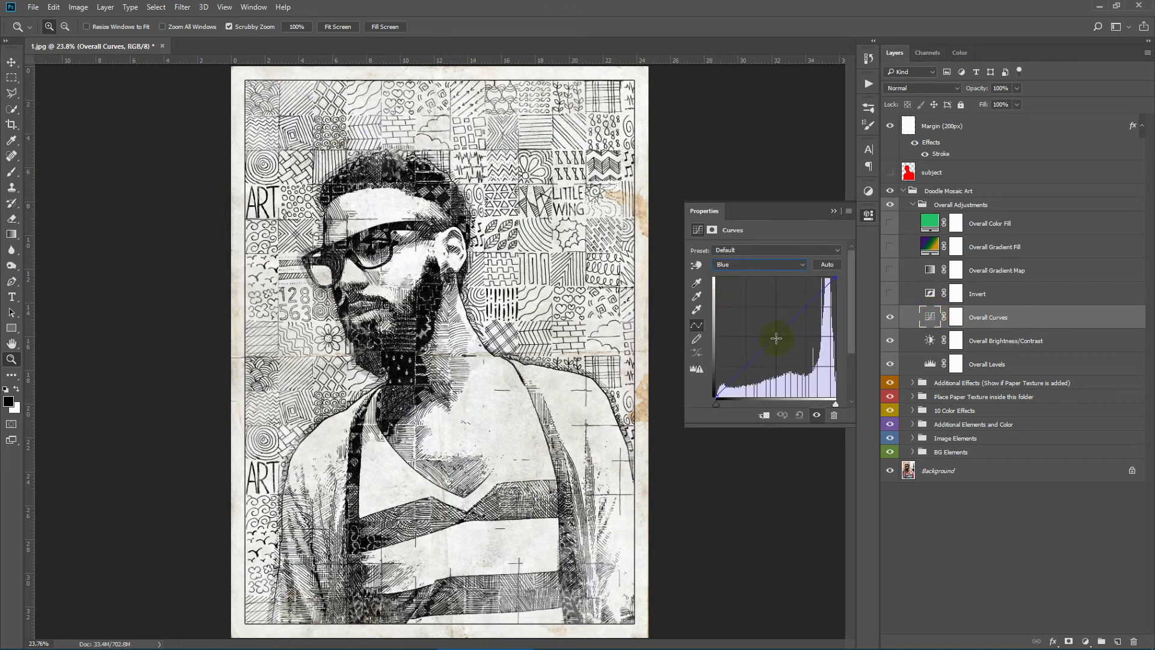
left_click_drag(801, 312, 801, 327)
left_click_drag(745, 366, 733, 354)
left_click(833, 212)
Hide the Overall Curves layer, then preview the Invert layer and hide it again
left_click(890, 317)
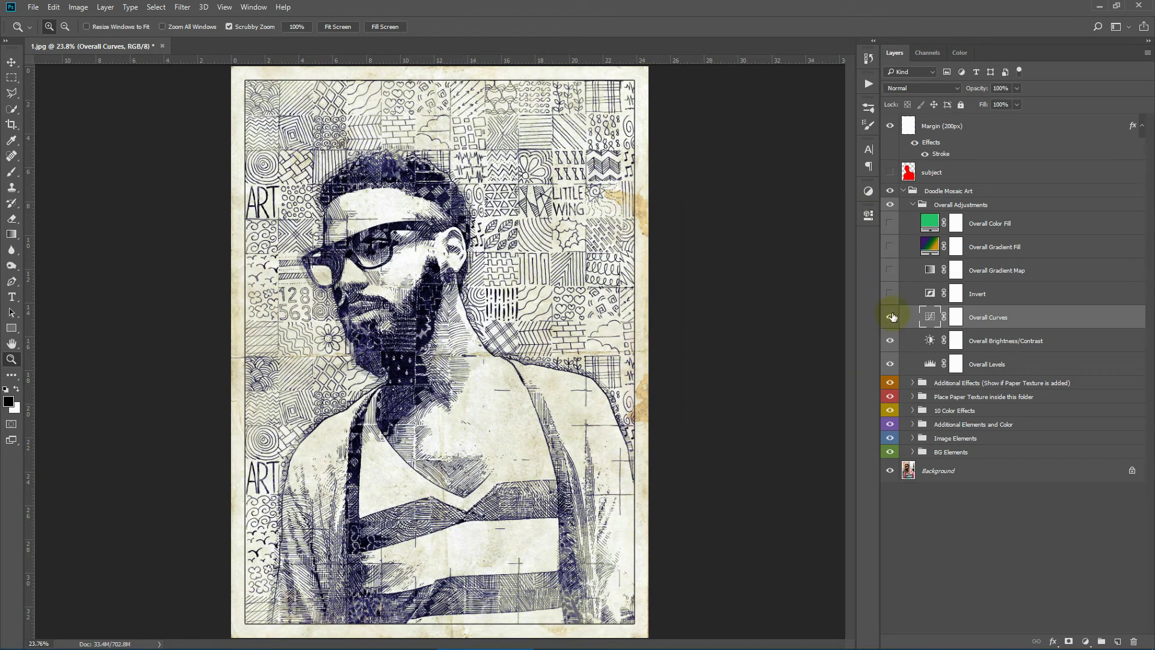
left_click(890, 293)
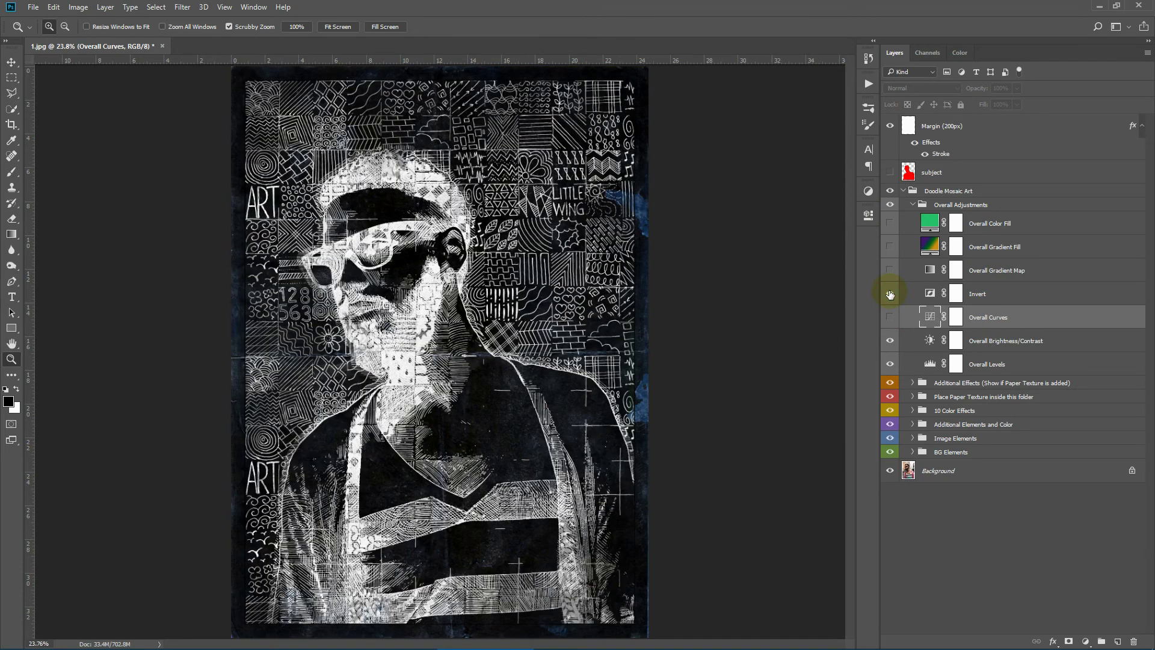
left_click(890, 293)
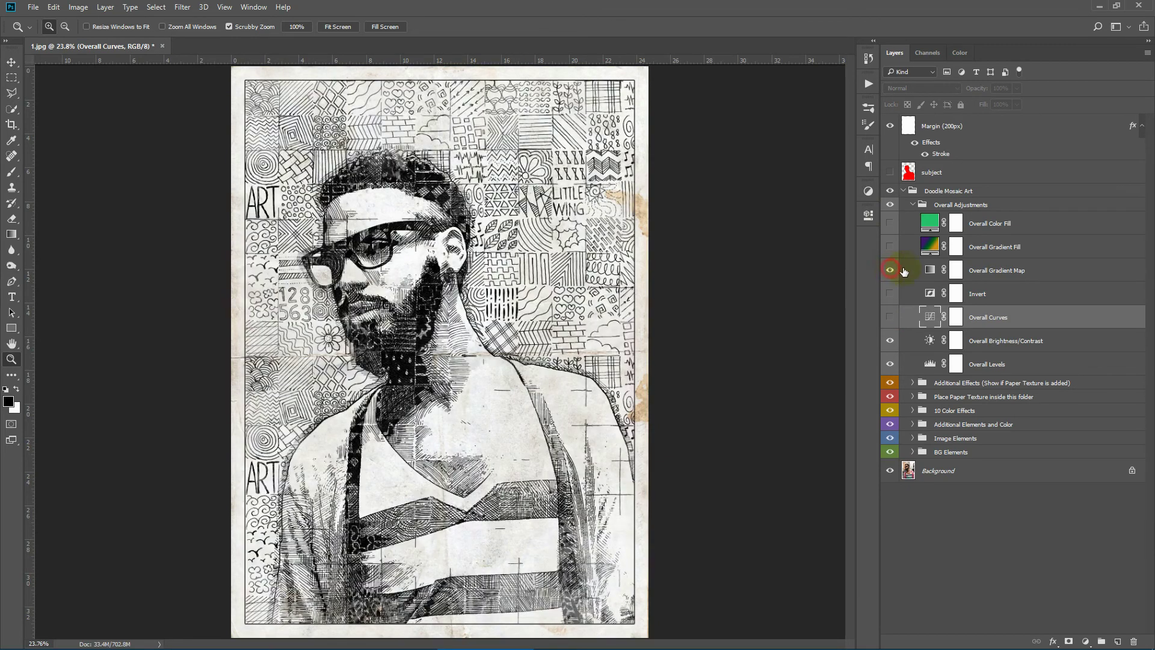
Preview the Overall Gradient Map with several gradient presets, including Sepia 3 and Sepia-Cyan, and hide the layer again
left_click(890, 271)
left_click(929, 270)
left_click(775, 254)
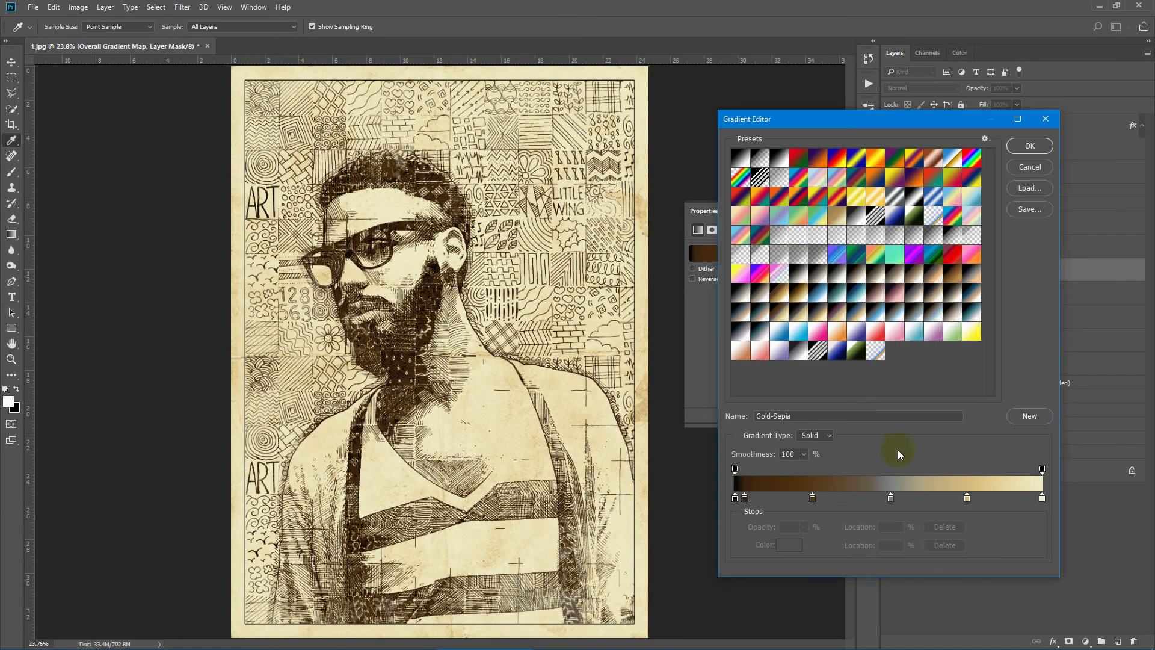
left_click(875, 330)
left_click(824, 310)
left_click(873, 294)
left_click(860, 289)
left_click(803, 276)
left_click(824, 280)
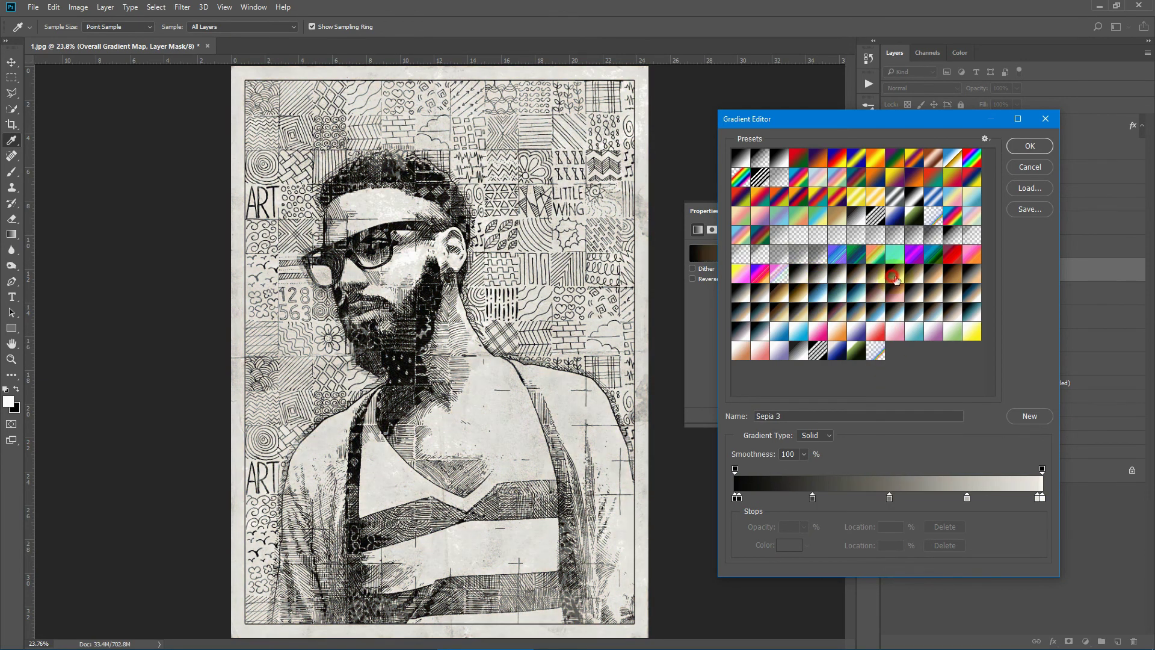
left_click(895, 277)
left_click(932, 275)
left_click(971, 274)
left_click(976, 292)
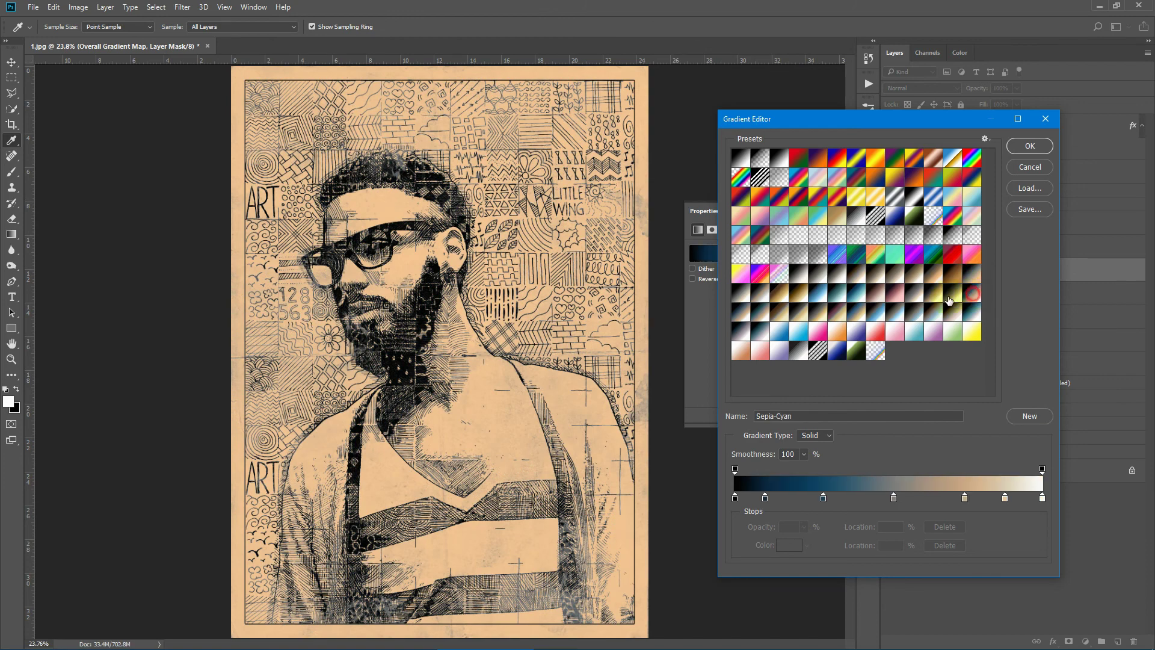
key("z")
left_click(1030, 145)
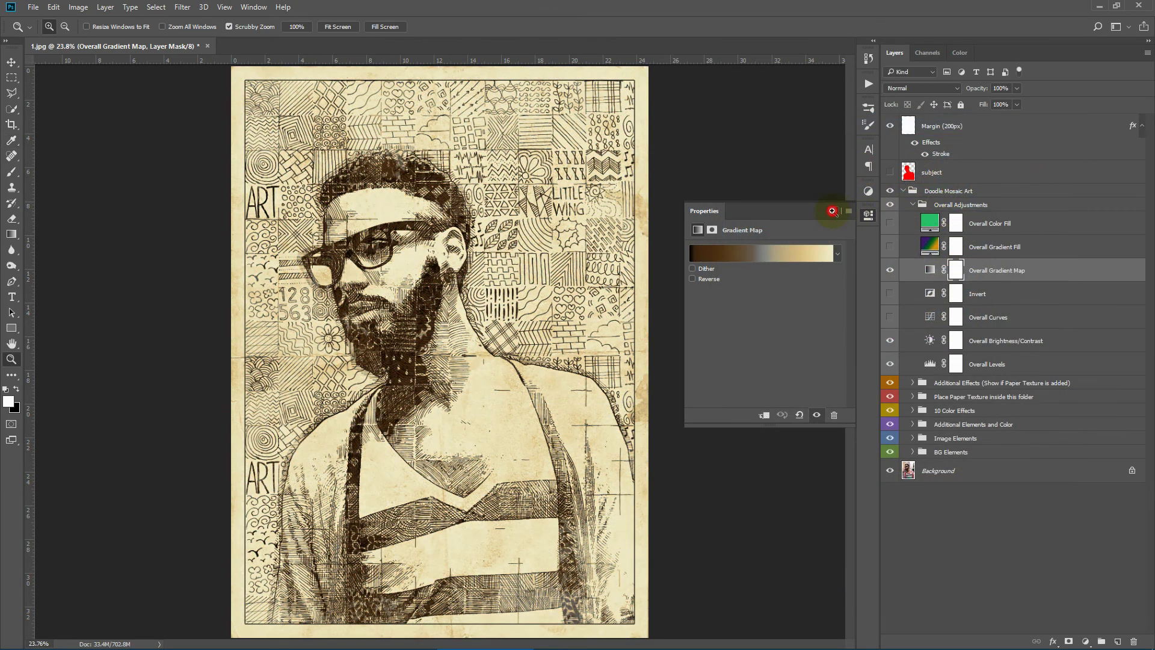
left_click(833, 212)
left_click(889, 270)
Show the Overall Gradient Fill layer and change its gradient to the Violet, Orange preset
left_click(916, 249)
left_click(890, 247)
double_click(916, 249)
left_click(748, 180)
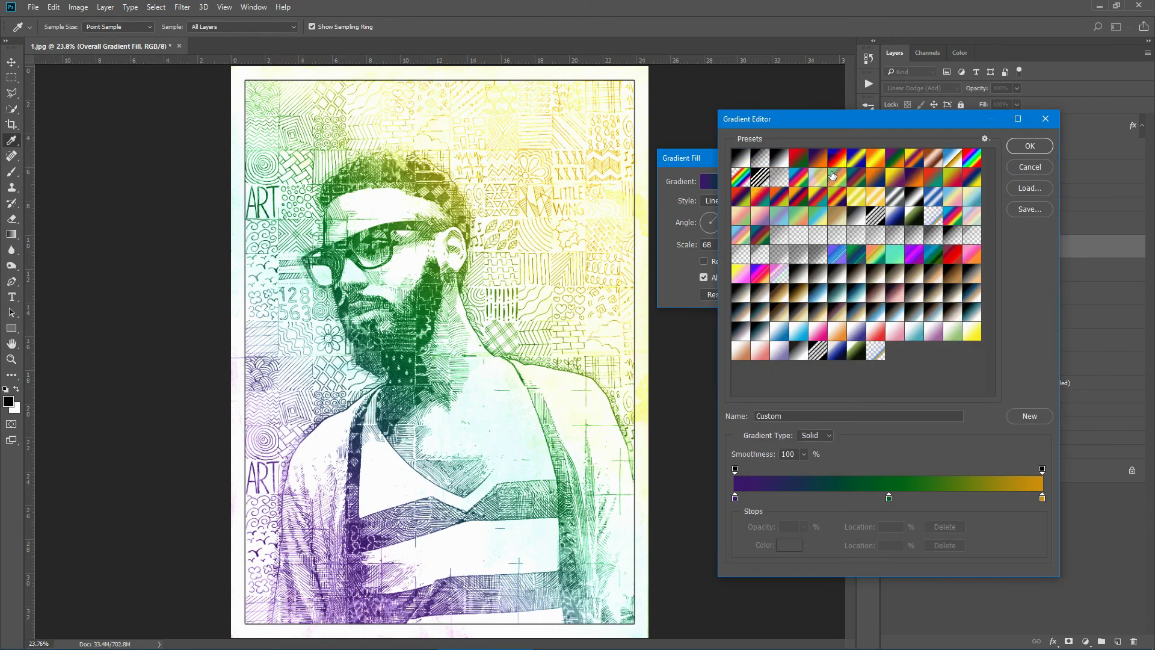
left_click(831, 178)
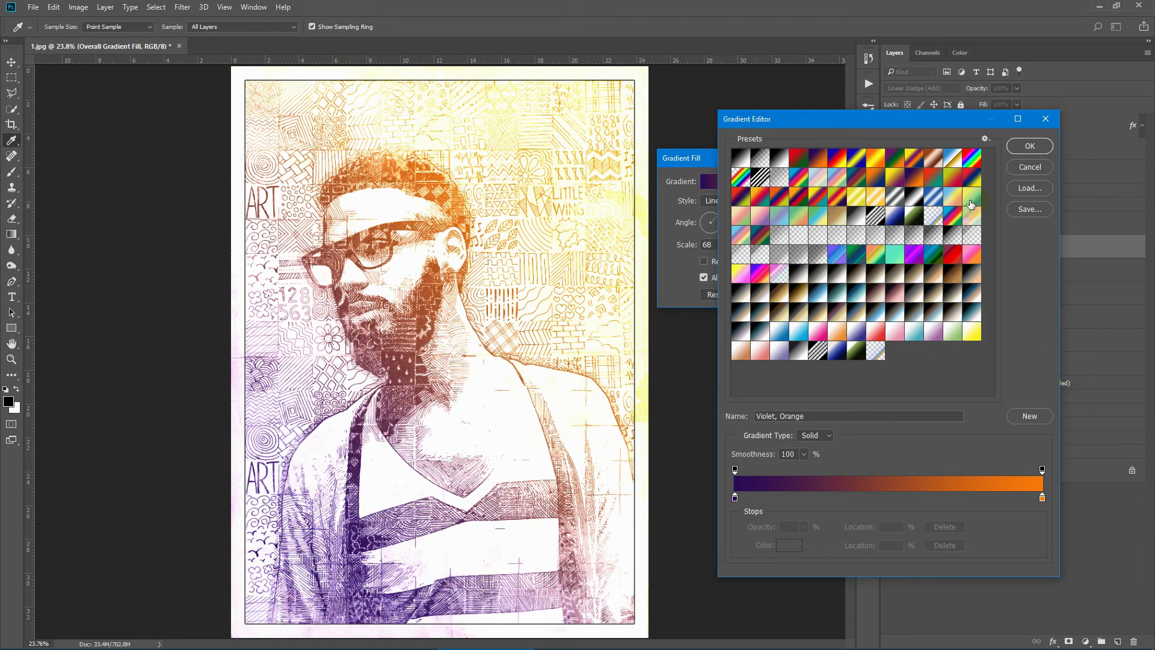
left_click(1033, 151)
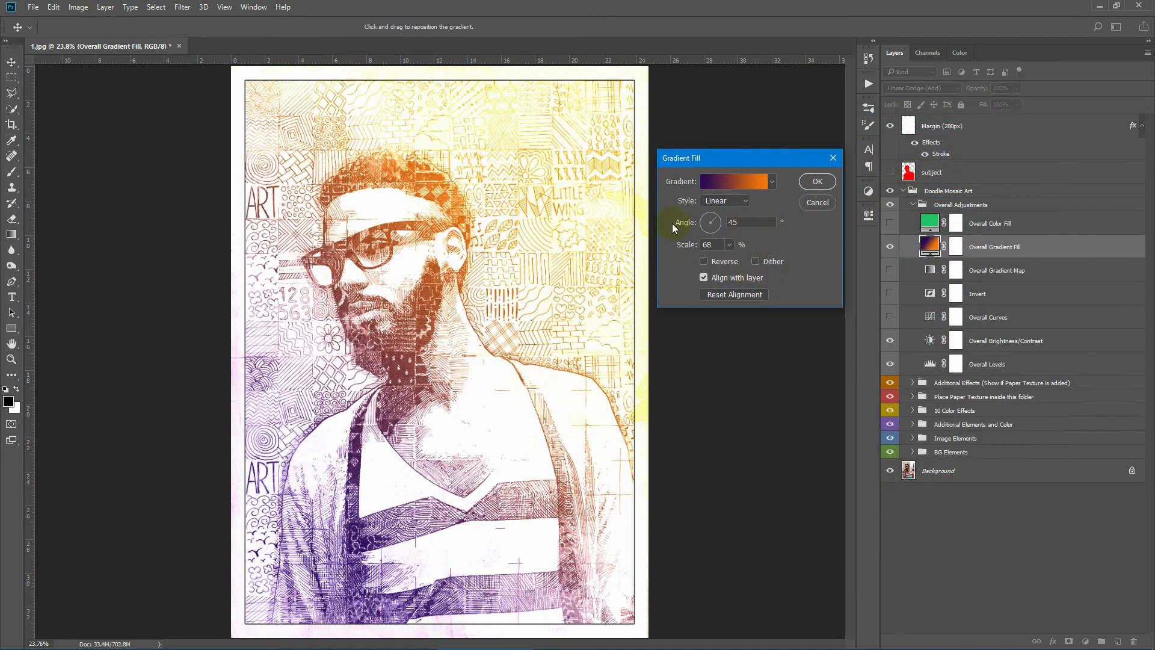
left_click(809, 182)
key("z")
Change the Overall Gradient Fill layer's blend mode to Color and hide the layer
left_click(928, 88)
left_click(919, 99)
left_click(920, 88)
left_click(893, 315)
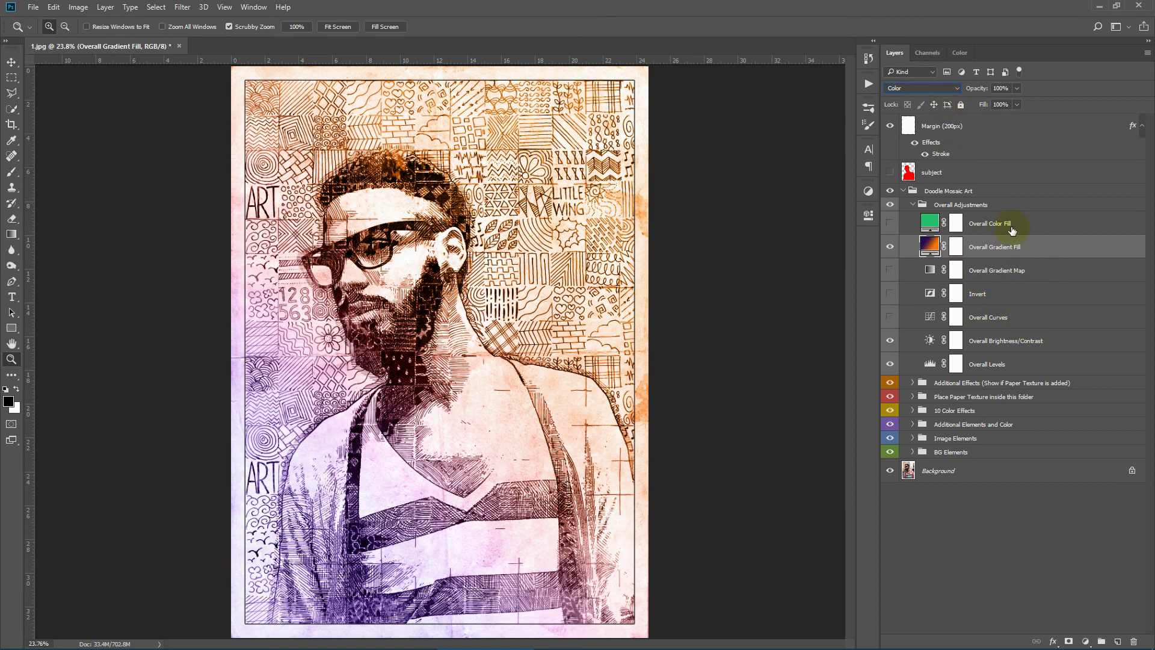
left_click(890, 247)
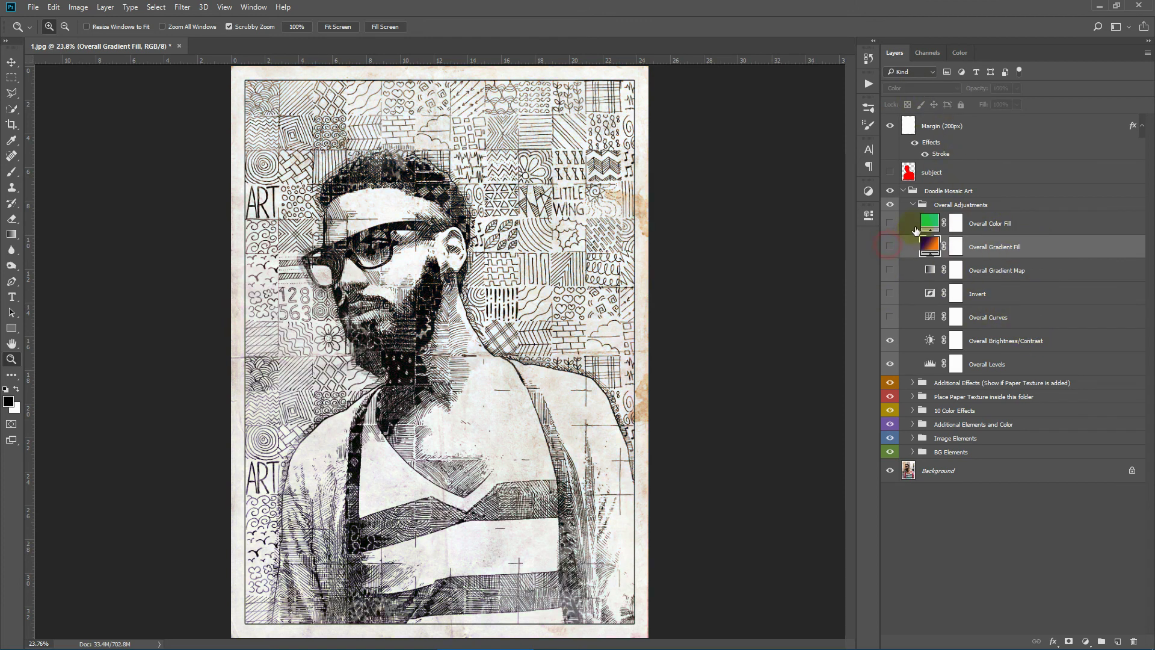
Show the Overall Color Fill layer and try out other hues for its fill color
left_click(889, 223)
double_click(930, 223)
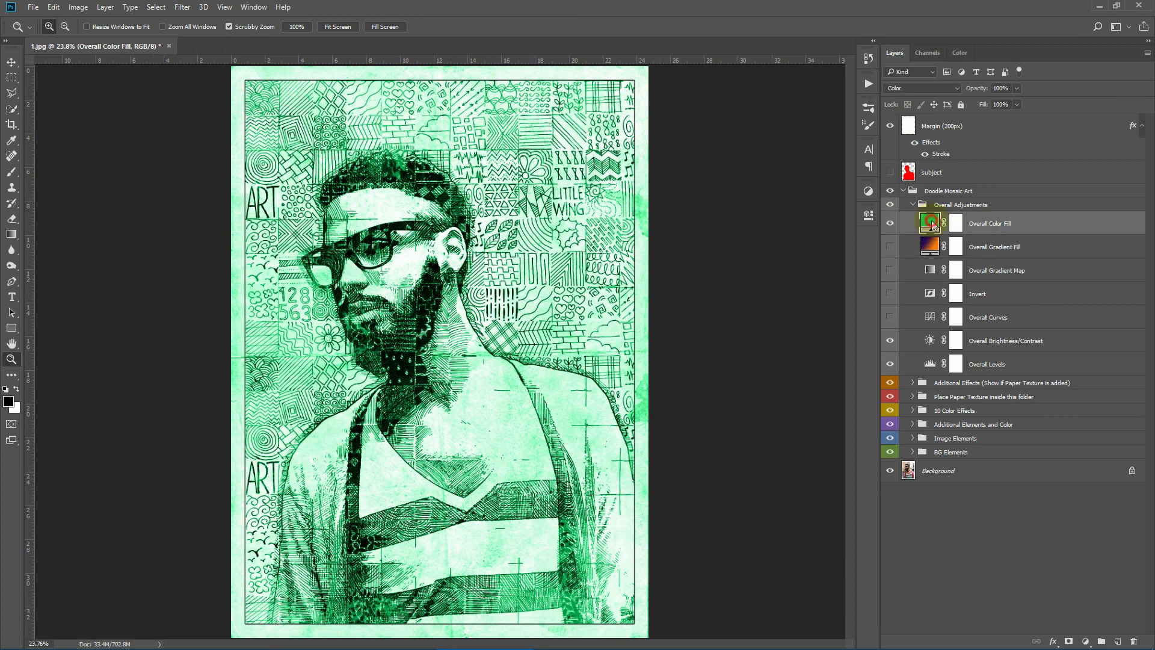
left_click(853, 133)
left_click_drag(853, 137, 854, 208)
left_click(948, 146)
left_click(961, 123)
Collapse and hide the Overall Adjustments group, then toggle the Doodle Mosaic Art group to compare with the original photo
left_click(913, 206)
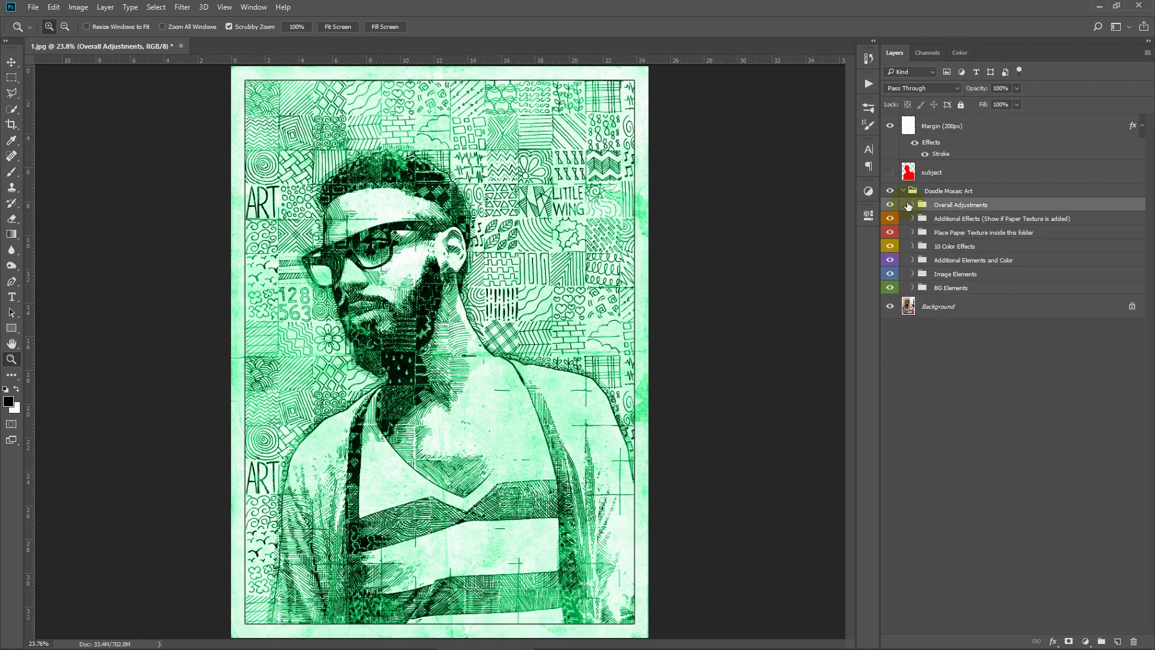
left_click(893, 205)
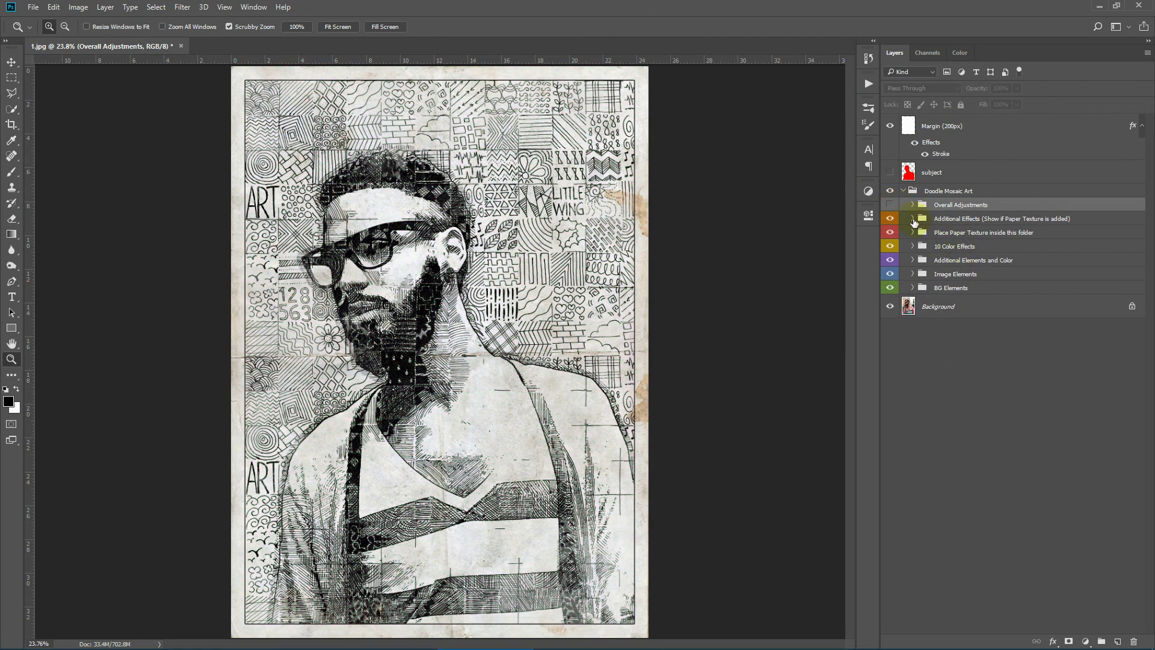
left_click(908, 191)
left_click(890, 191)
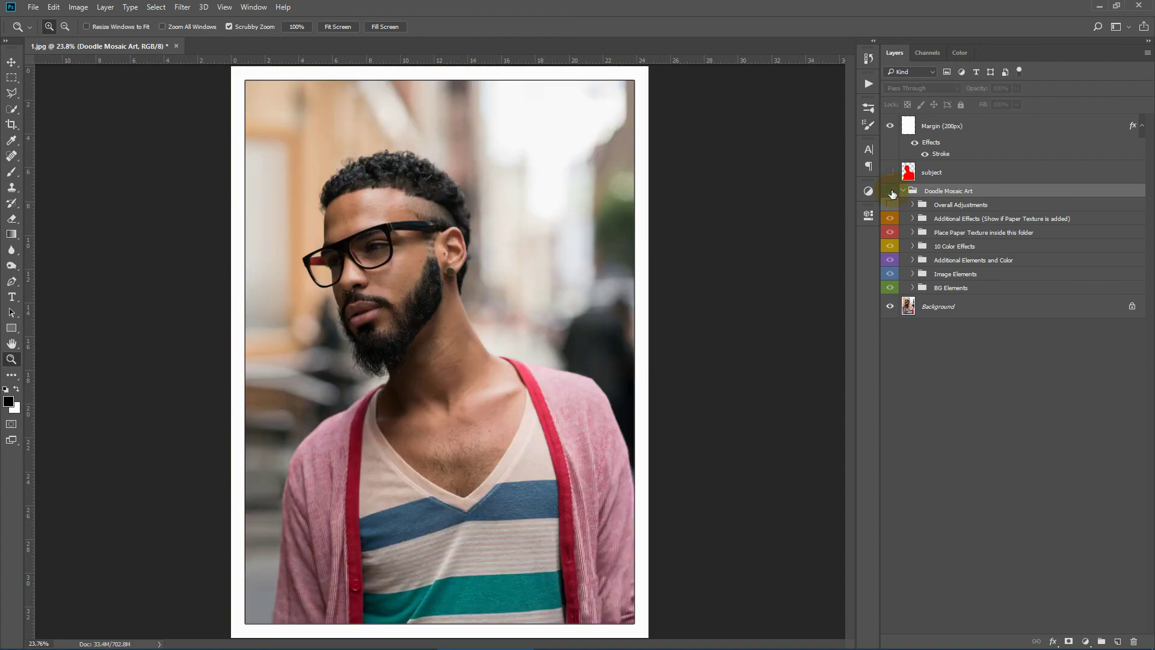
left_click(891, 191)
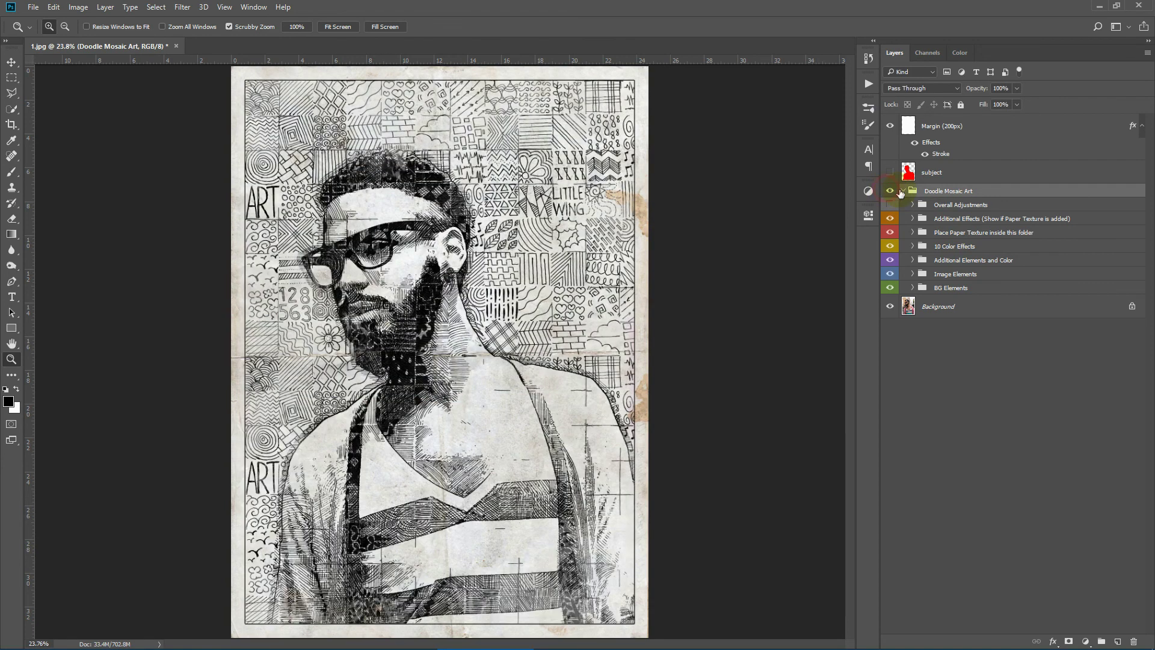
Collapse the Doodle Mosaic Art group, toggle the Margin (200px) layer to check the border, and review the available margin actions
left_click(903, 191)
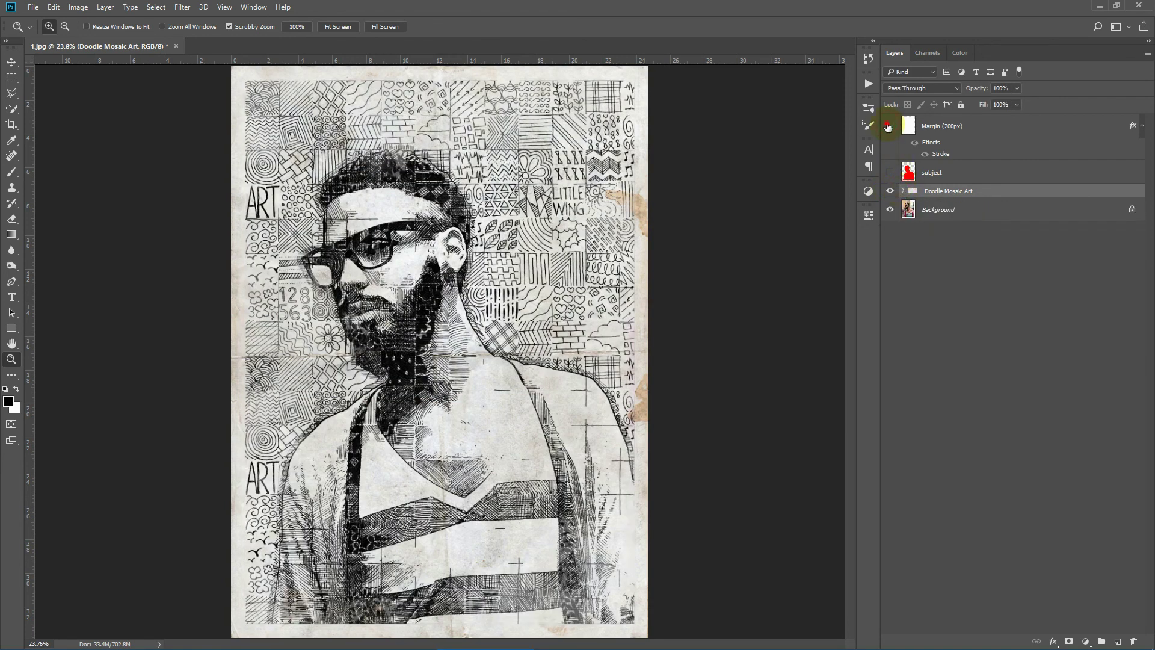
left_click(867, 84)
left_click(867, 84)
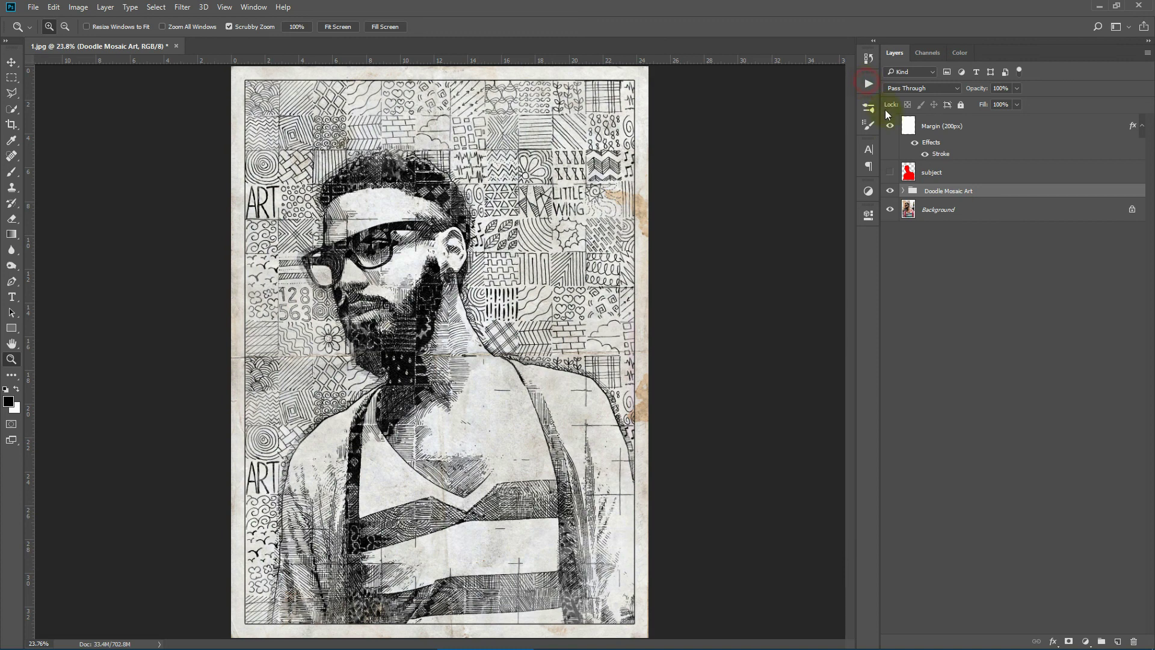
left_click(889, 126)
left_click(889, 127)
left_click(868, 84)
left_click(979, 127)
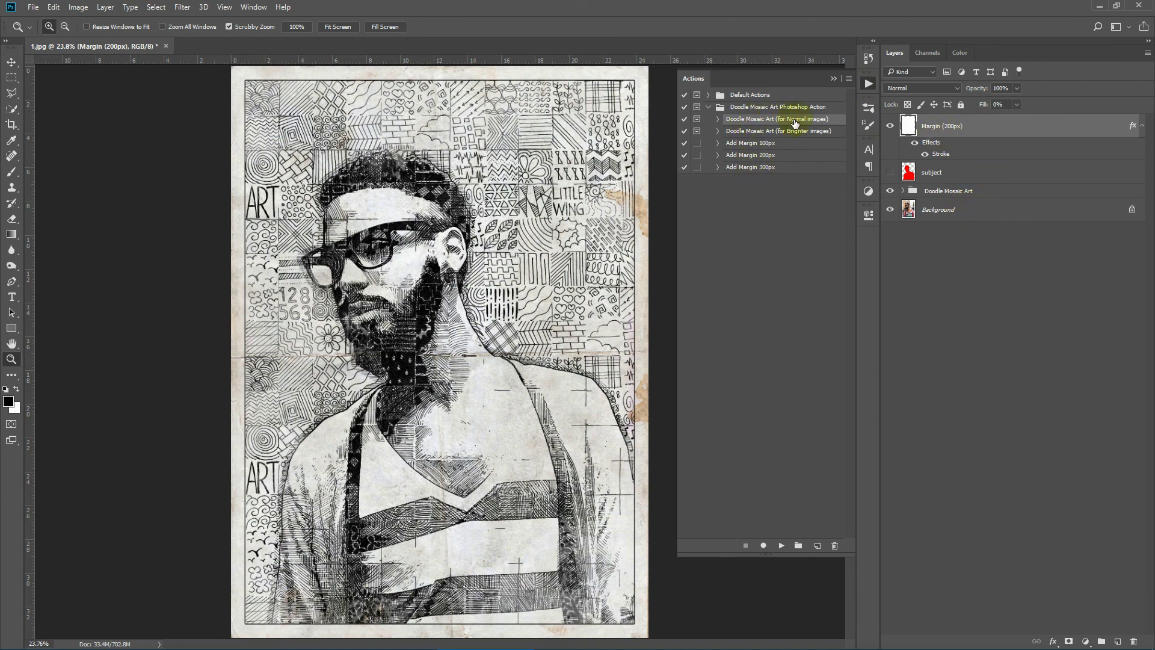
left_click(833, 79)
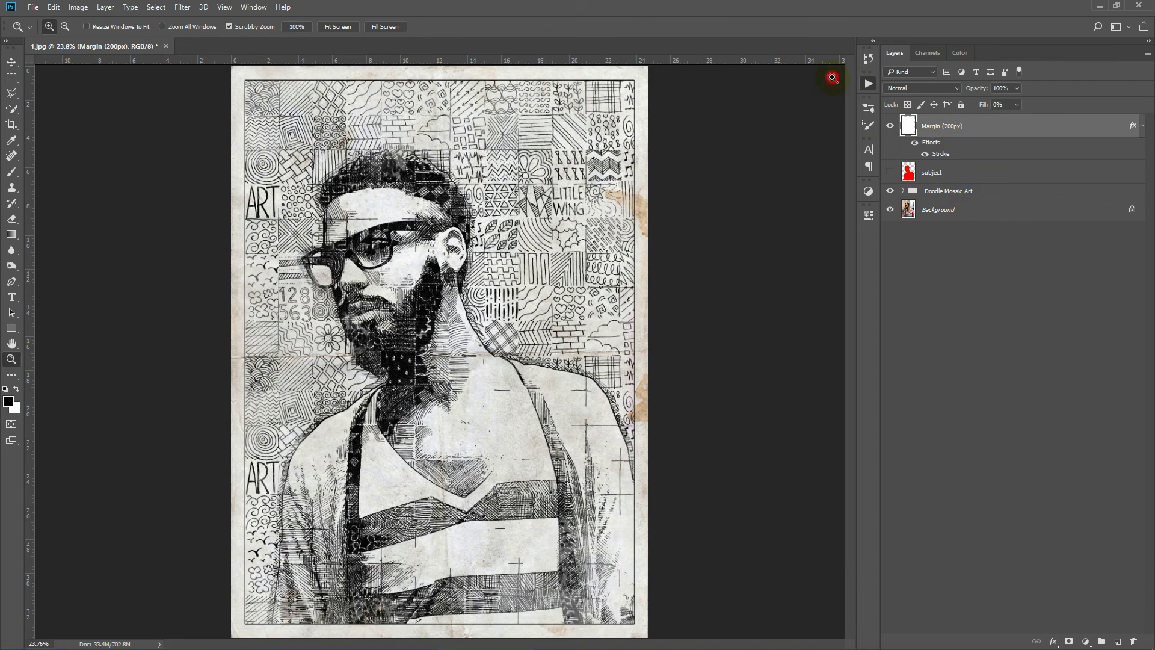